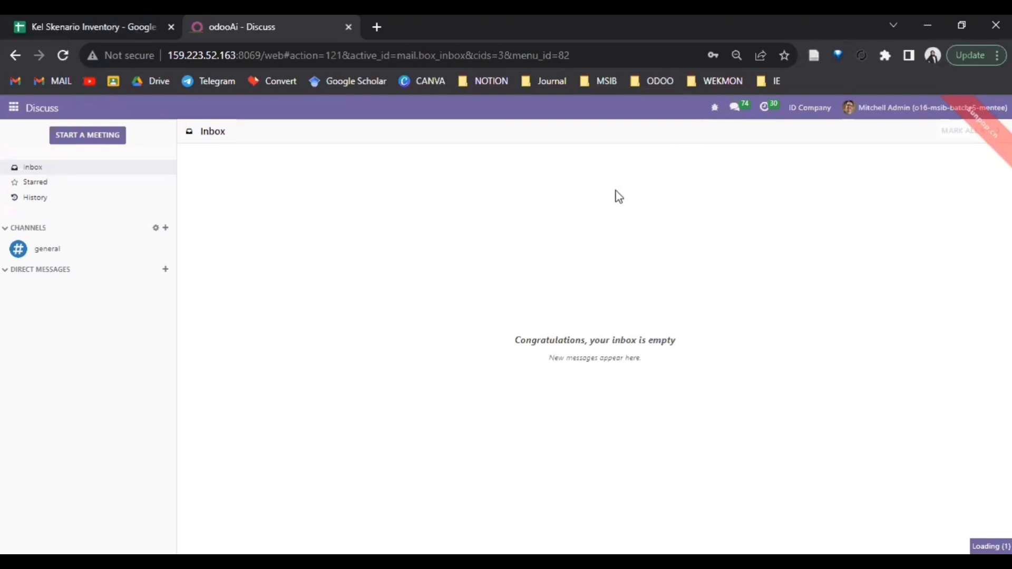
# - Activate developer mode with assets in the general settings and open the user management list
pyautogui.scroll(-15, 619, 196)
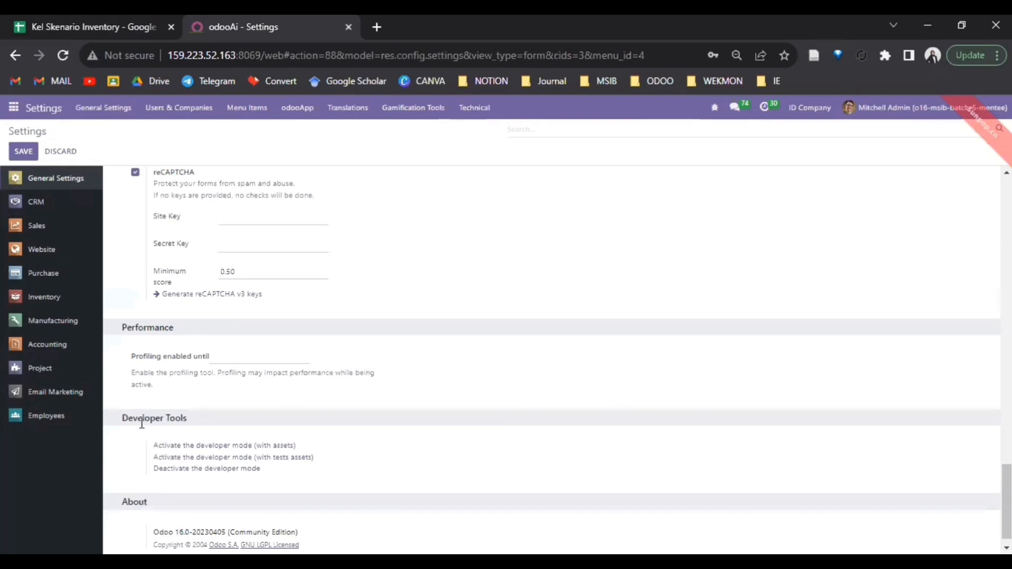
pyautogui.click(165, 448)
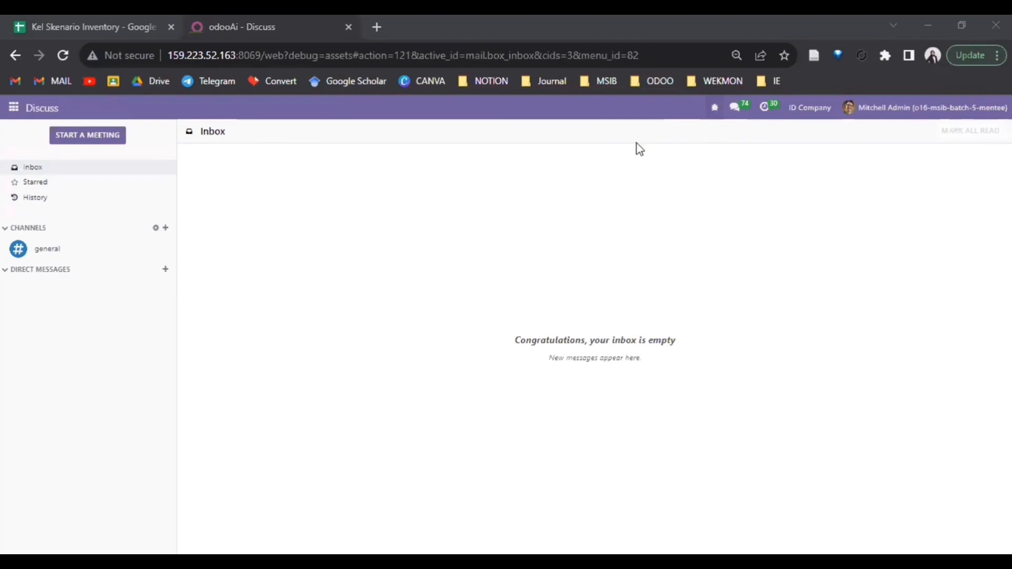
pyautogui.click(14, 108)
pyautogui.click(21, 407)
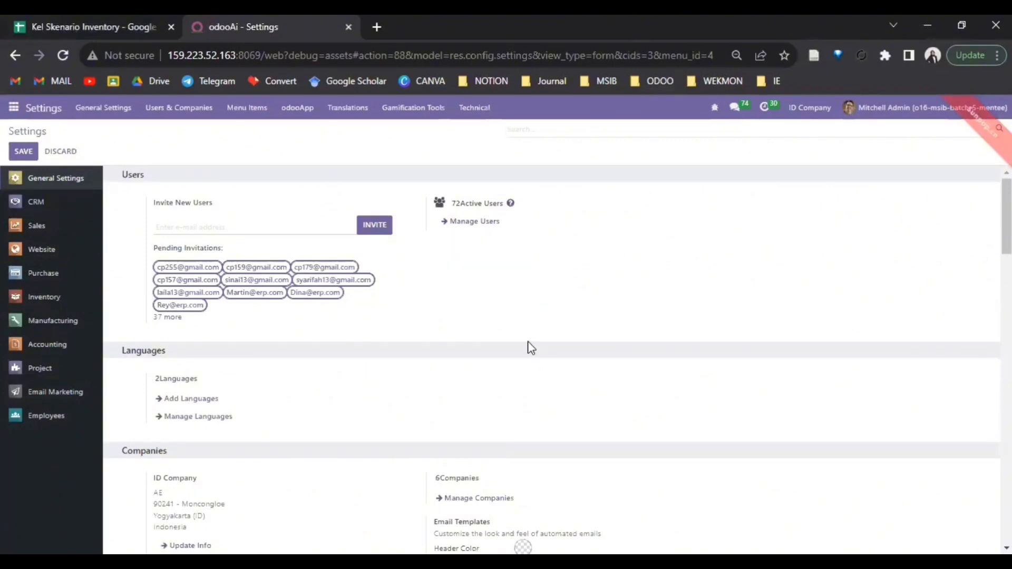
pyautogui.click(468, 228)
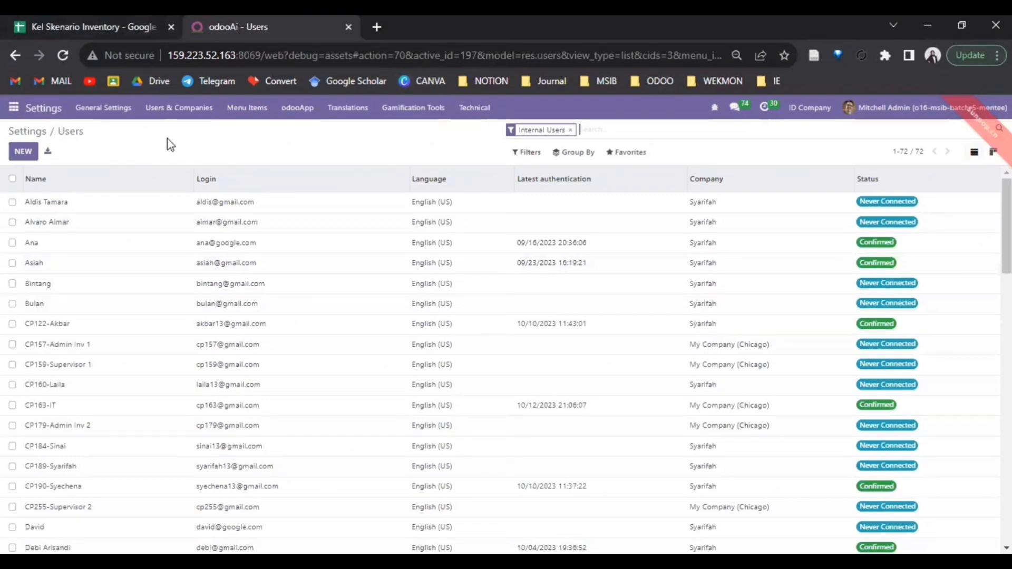
# - Check the planned users, roles and job descriptions on the jobdesk sheet in Google Sheets, and return to Odoo's user list
pyautogui.click(97, 17)
pyautogui.click(114, 427)
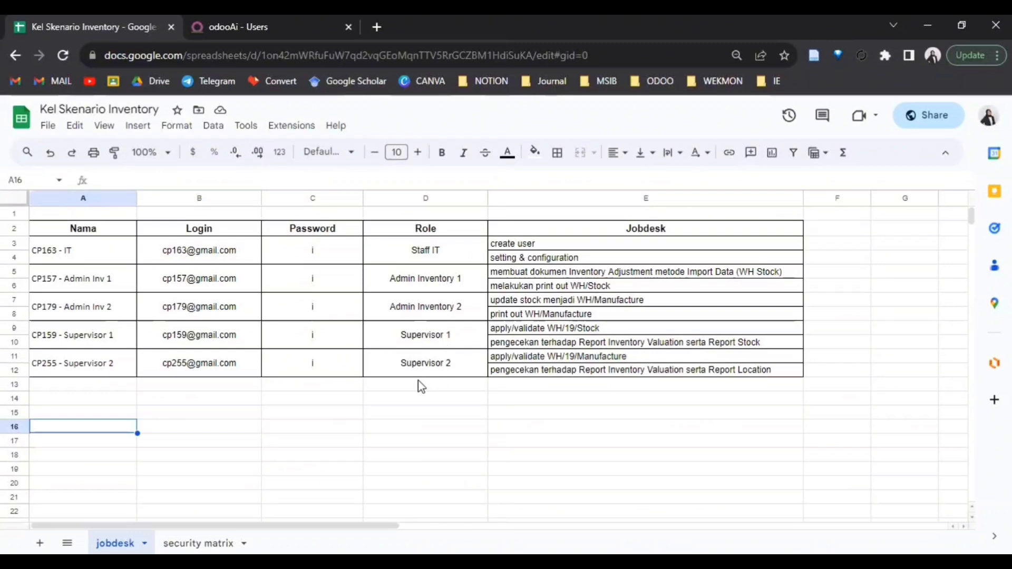
pyautogui.click(232, 26)
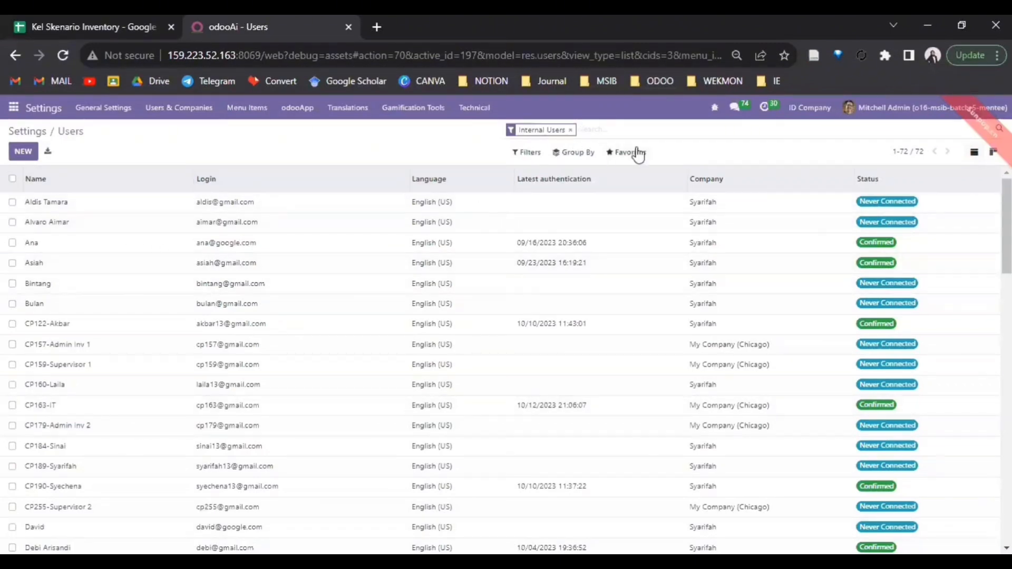
# - Filter the users with a custom Created on condition between 10/12/2023 18:00:00 and 10/12/2023 23:59:59
pyautogui.click(532, 154)
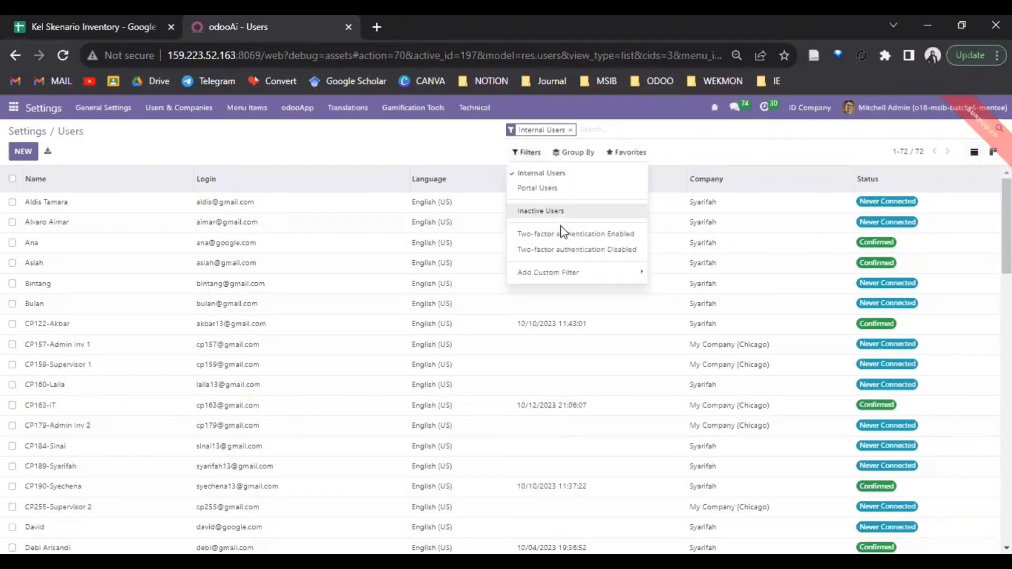
pyautogui.click(584, 274)
pyautogui.click(691, 275)
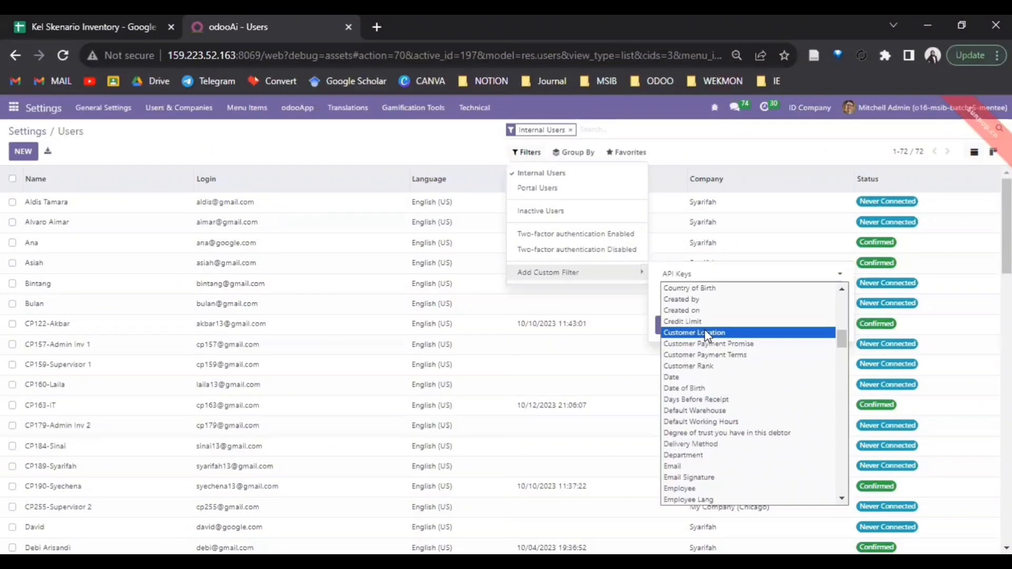
pyautogui.click(687, 311)
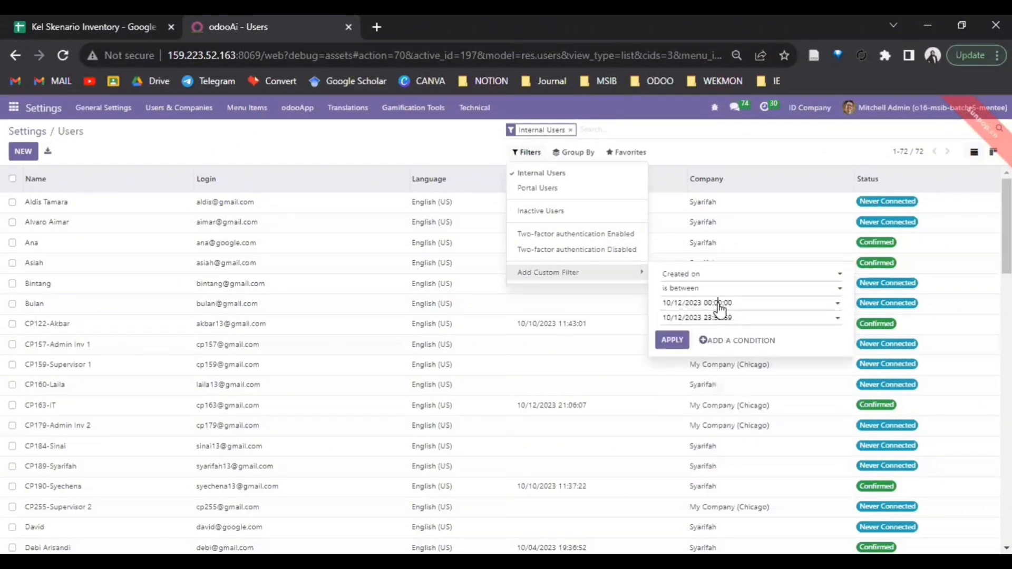
pyautogui.click(710, 305)
pyautogui.click(710, 305)
pyautogui.write('1')
pyautogui.click(673, 340)
pyautogui.click(601, 385)
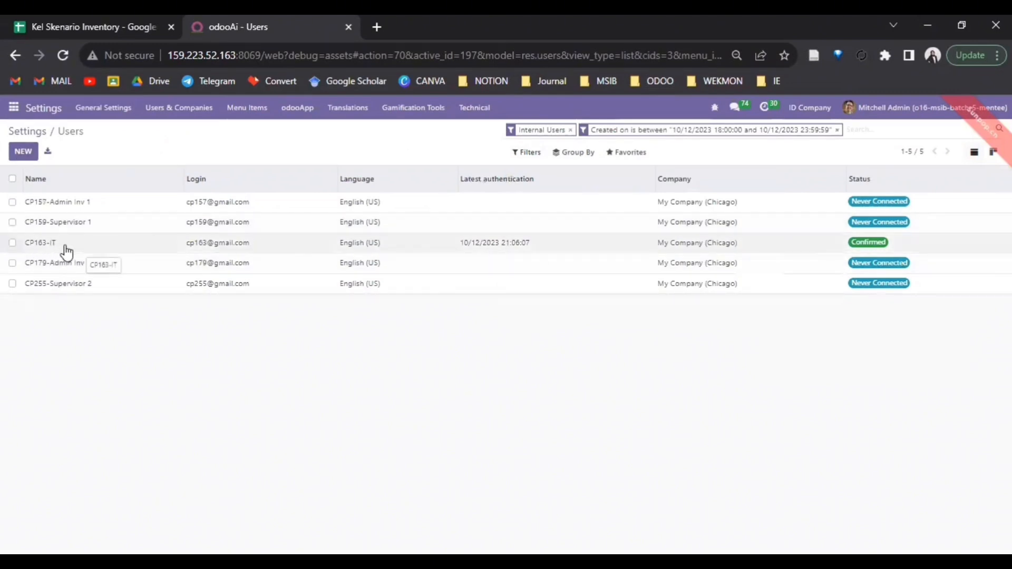
# - Review the IT user's company, user type, application and technical access rights, and return to the user list
pyautogui.click(42, 243)
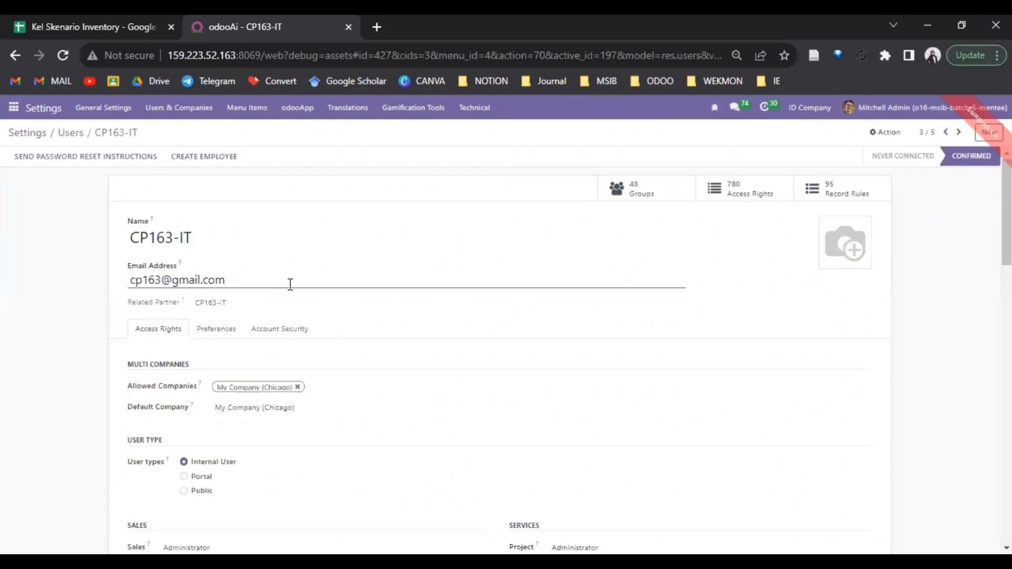
pyautogui.scroll(-5, 290, 285)
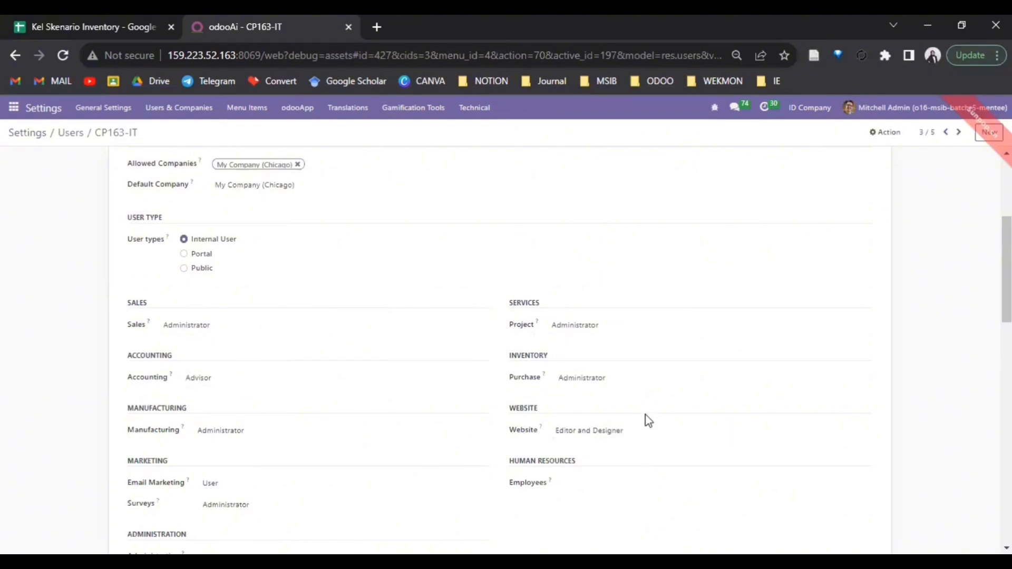
pyautogui.scroll(-5, 649, 419)
pyautogui.scroll(-1, 580, 295)
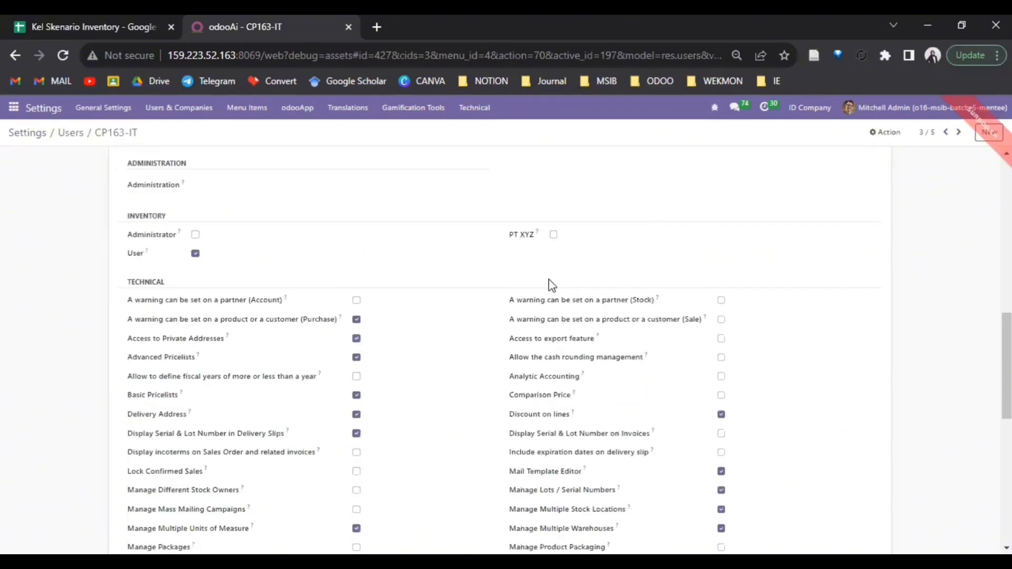
pyautogui.scroll(-5, 552, 286)
pyautogui.scroll(10, 653, 271)
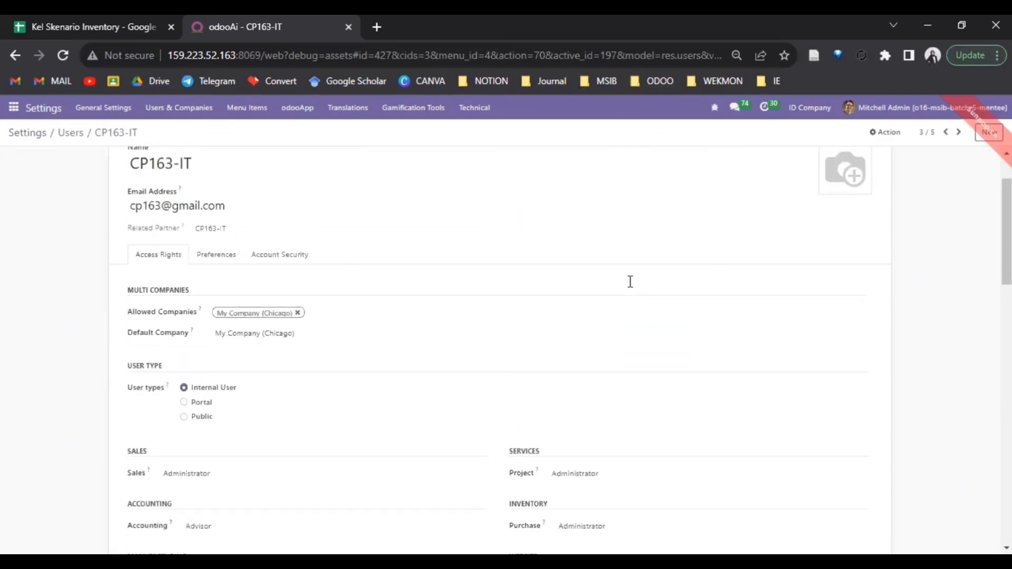
pyautogui.scroll(2, 632, 287)
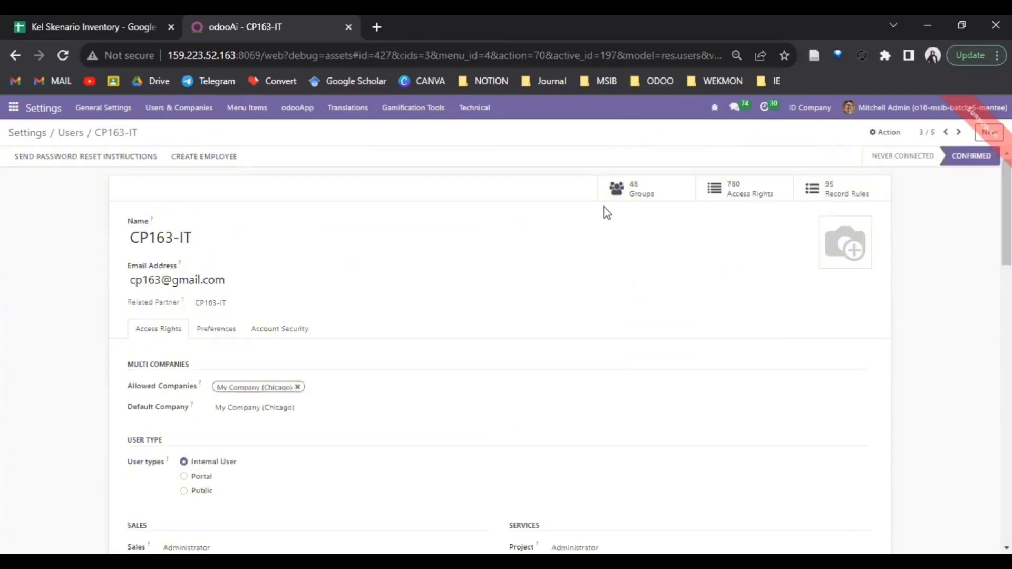
pyautogui.scroll(-3, 524, 299)
pyautogui.scroll(3, 524, 298)
pyautogui.click(75, 136)
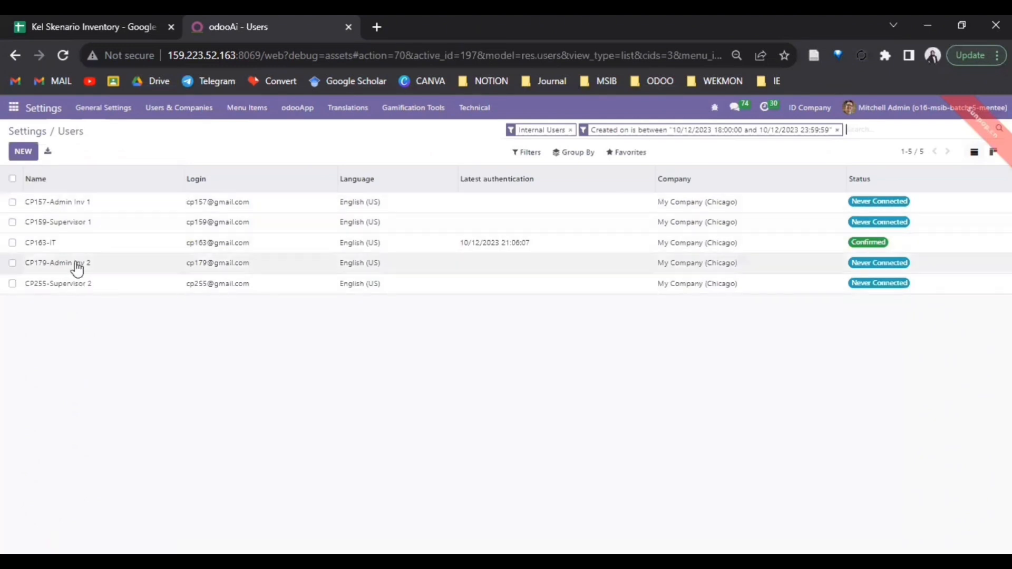
# - Review the Admin Inv 1 user's company, user type and application access rights, and return to the user list
pyautogui.click(394, 232)
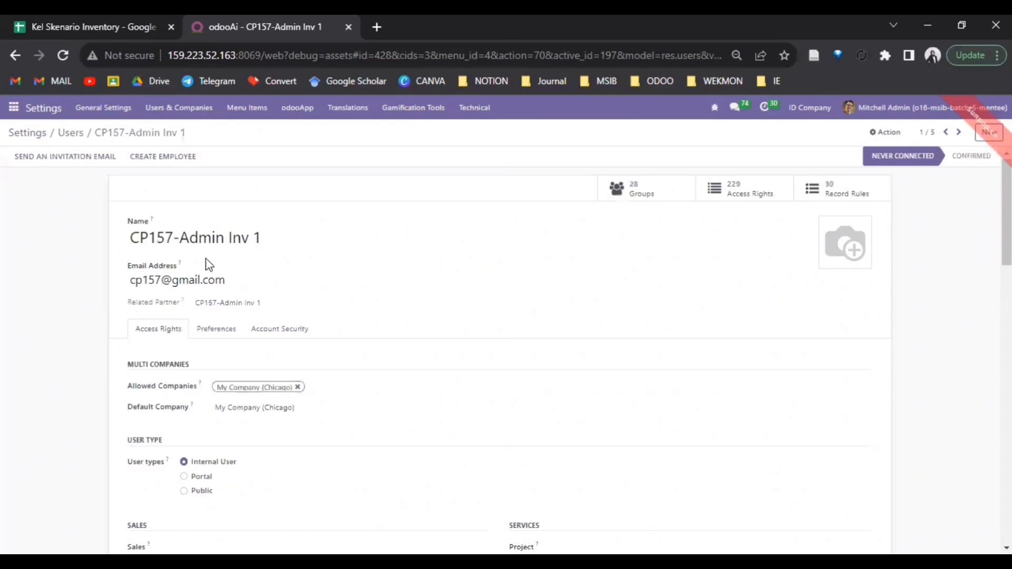
pyautogui.scroll(-2, 213, 263)
pyautogui.scroll(-1, 192, 330)
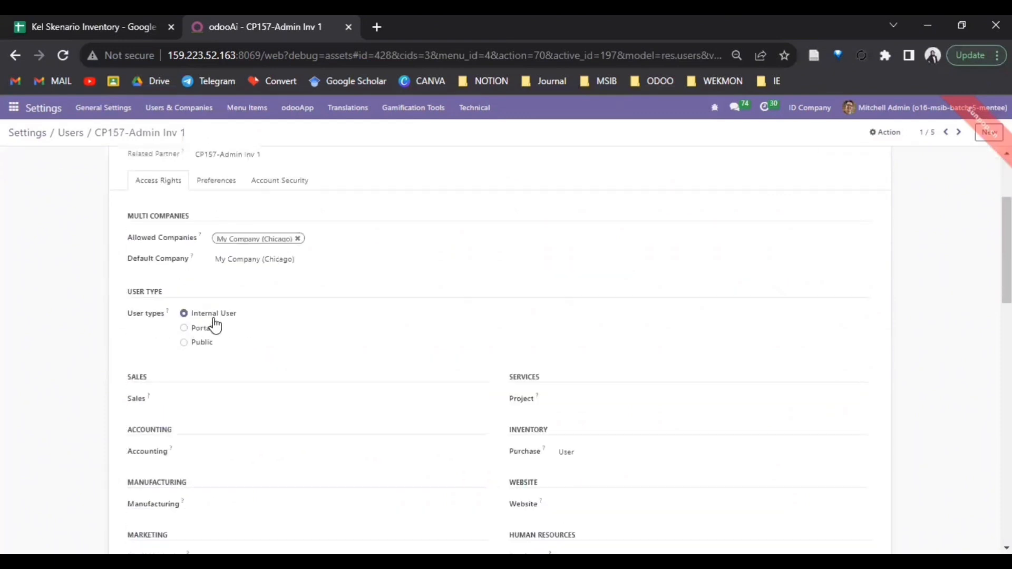
pyautogui.scroll(-3, 226, 324)
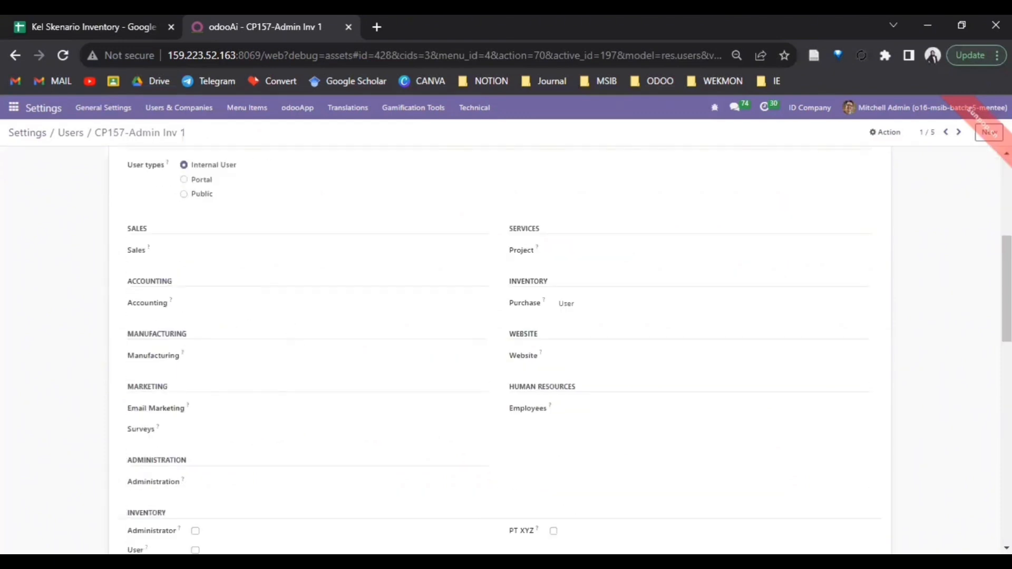
pyautogui.scroll(1, 569, 295)
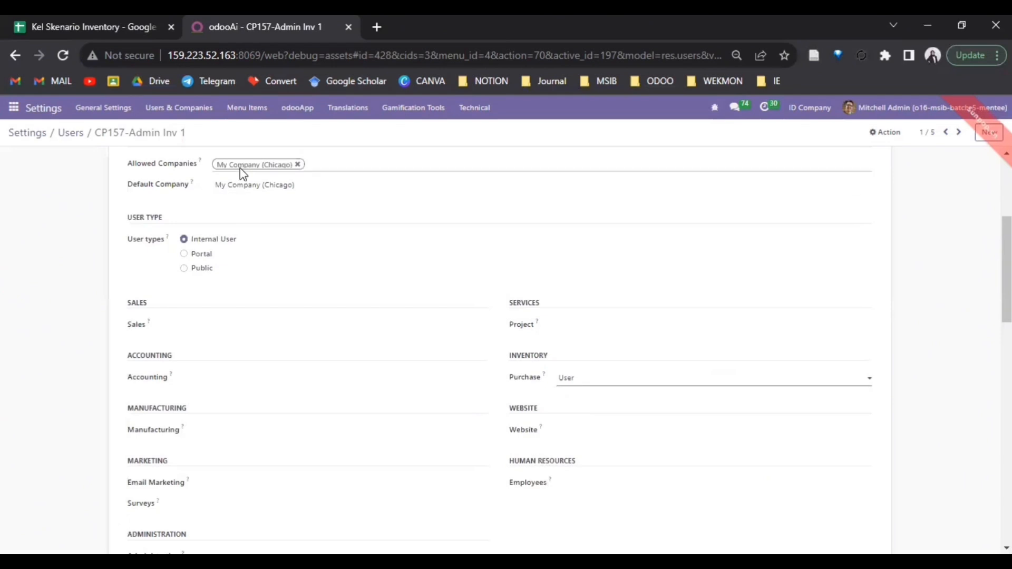
pyautogui.scroll(1, 239, 168)
pyautogui.click(71, 136)
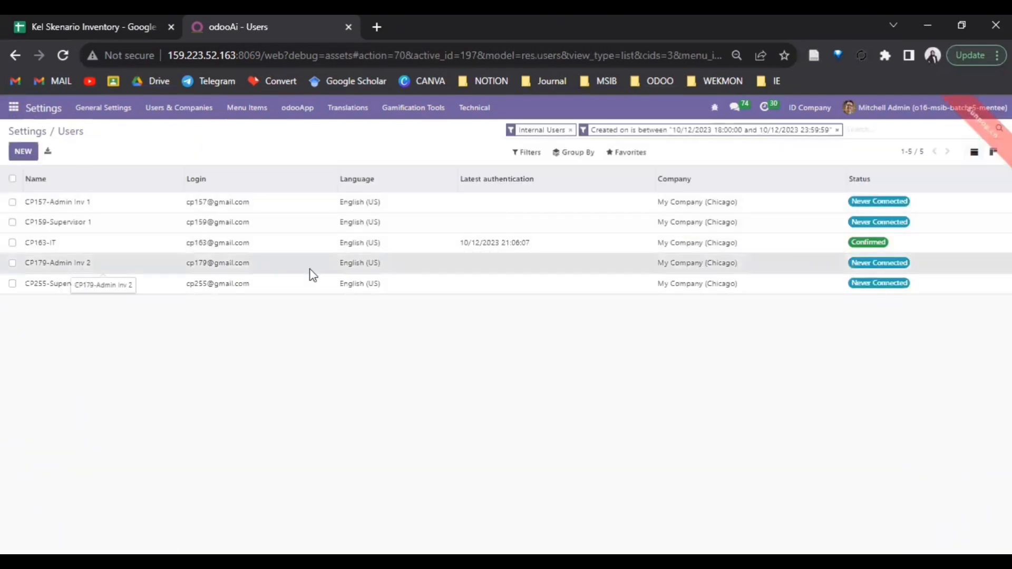
# - Examine the application access rights of the Admin Inv 2 user and return to the user list
pyautogui.click(83, 269)
pyautogui.scroll(-3, 396, 292)
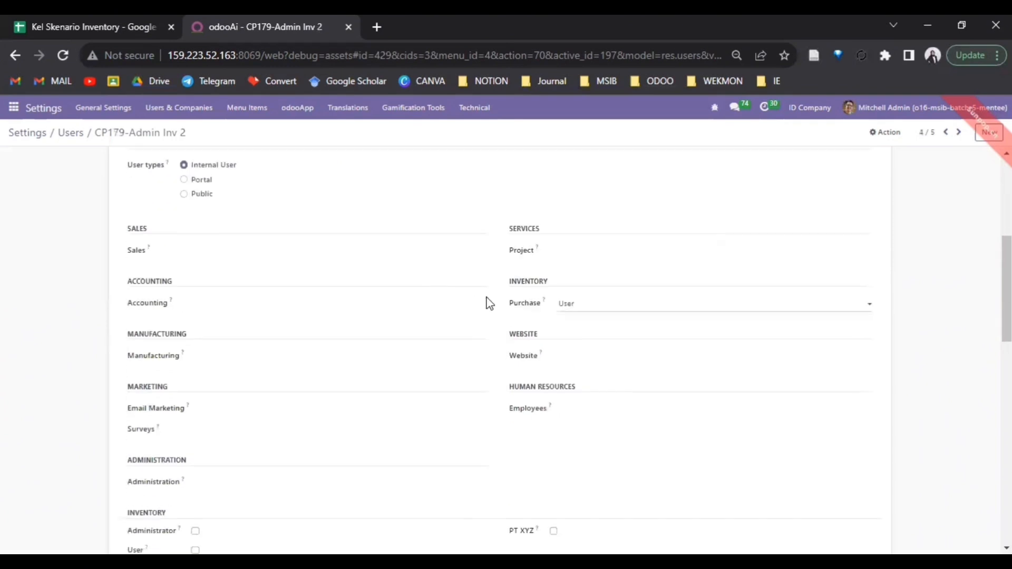
pyautogui.click(71, 134)
# - Examine the Supervisor 1 user's access rights, including the Purchase role, and return to the user list
pyautogui.doubleClick(58, 223)
pyautogui.click(44, 228)
pyautogui.scroll(-5, 542, 253)
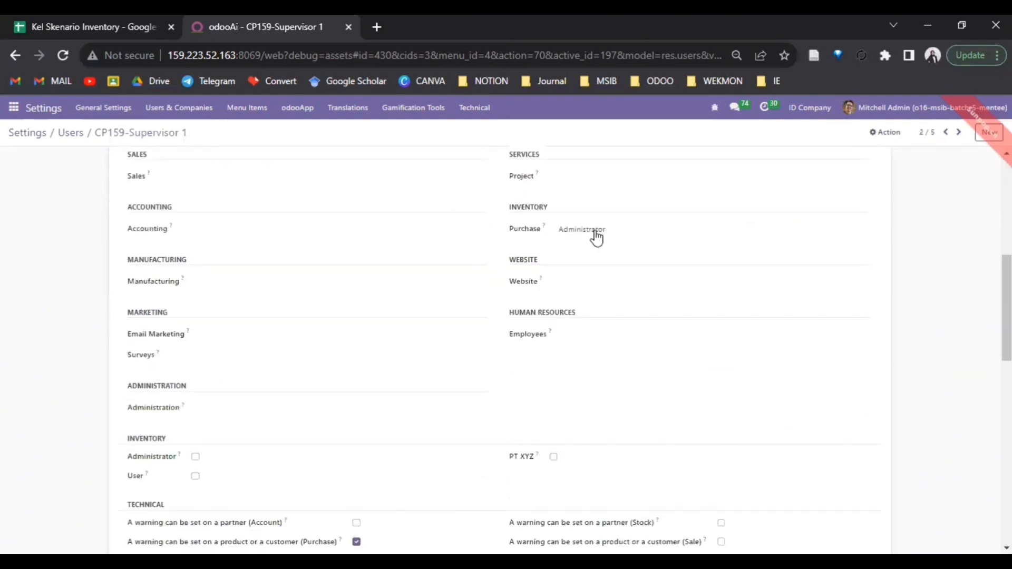
pyautogui.scroll(5, 575, 271)
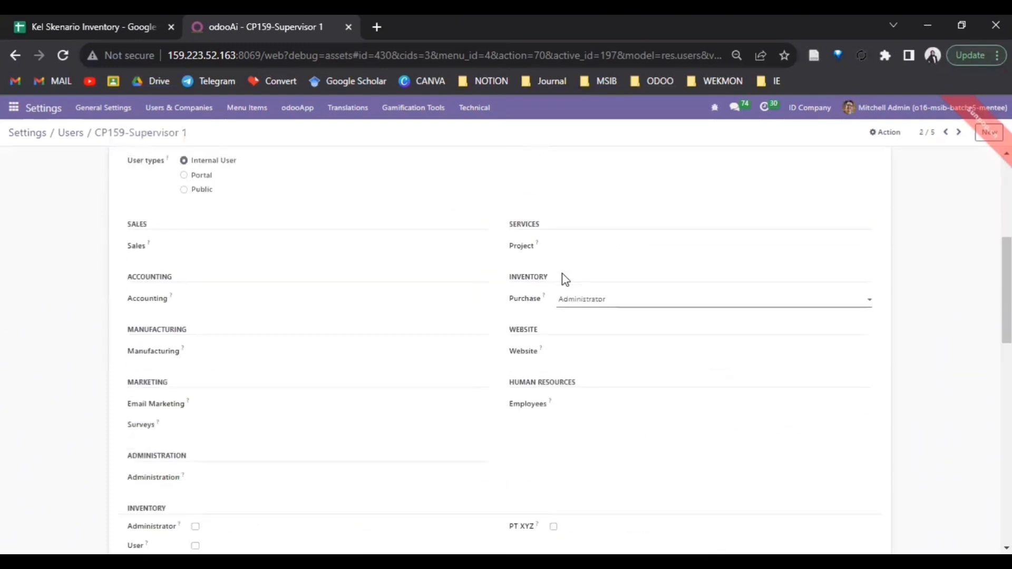
pyautogui.click(77, 133)
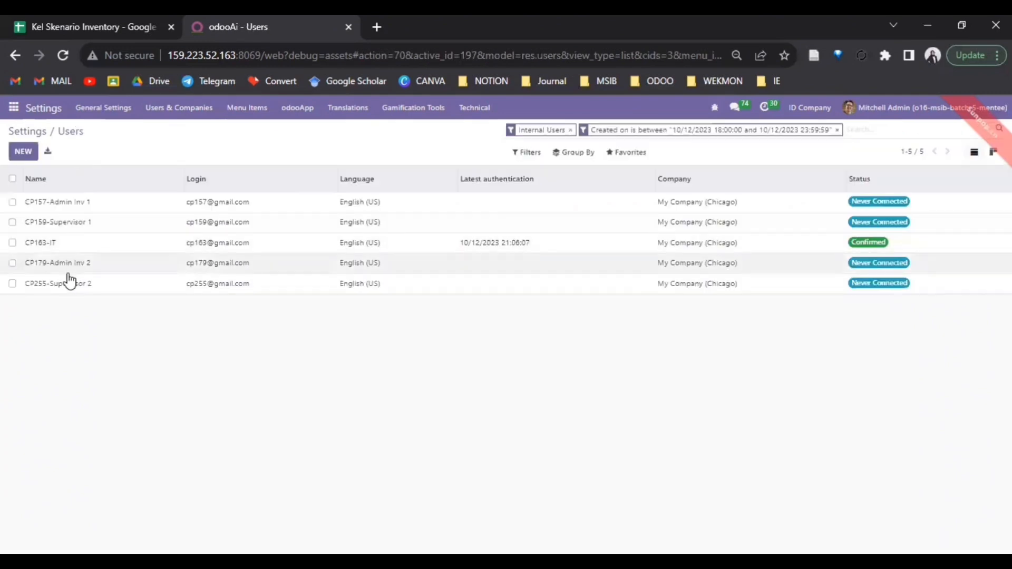
# - Review the Supervisor 2 user's access rights, and check the status of the filtered users in the list
pyautogui.doubleClick(69, 284)
pyautogui.click(50, 287)
pyautogui.scroll(-8, 592, 276)
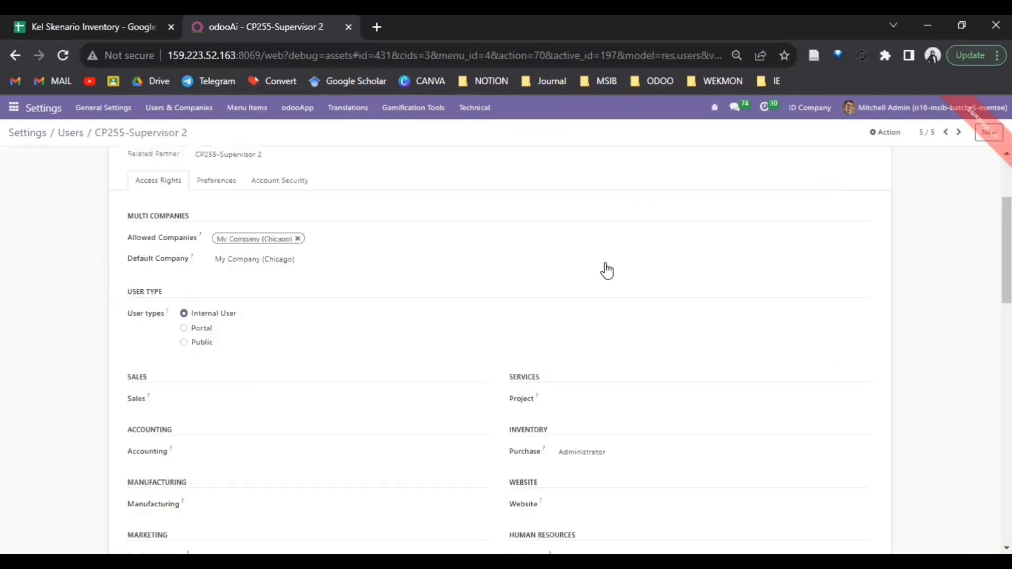
pyautogui.scroll(5, 656, 285)
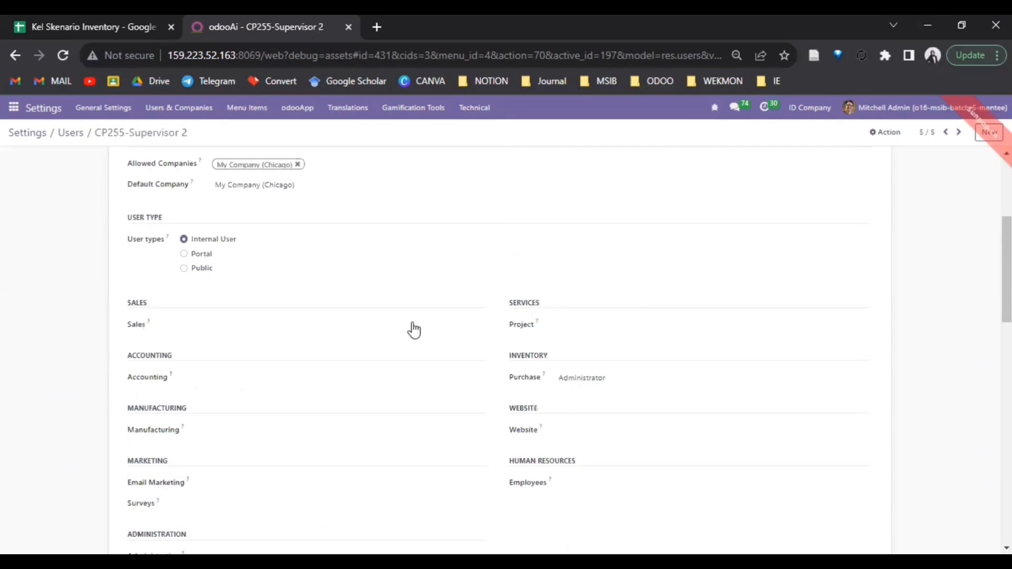
pyautogui.scroll(-4, 357, 293)
pyautogui.scroll(-10, 371, 292)
pyautogui.scroll(15, 37, 138)
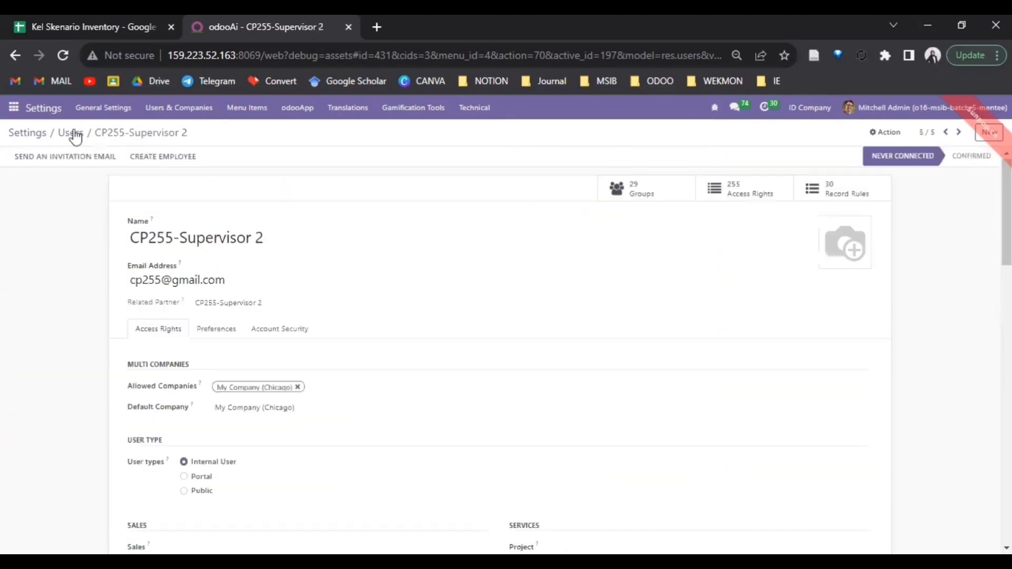
pyautogui.click(74, 132)
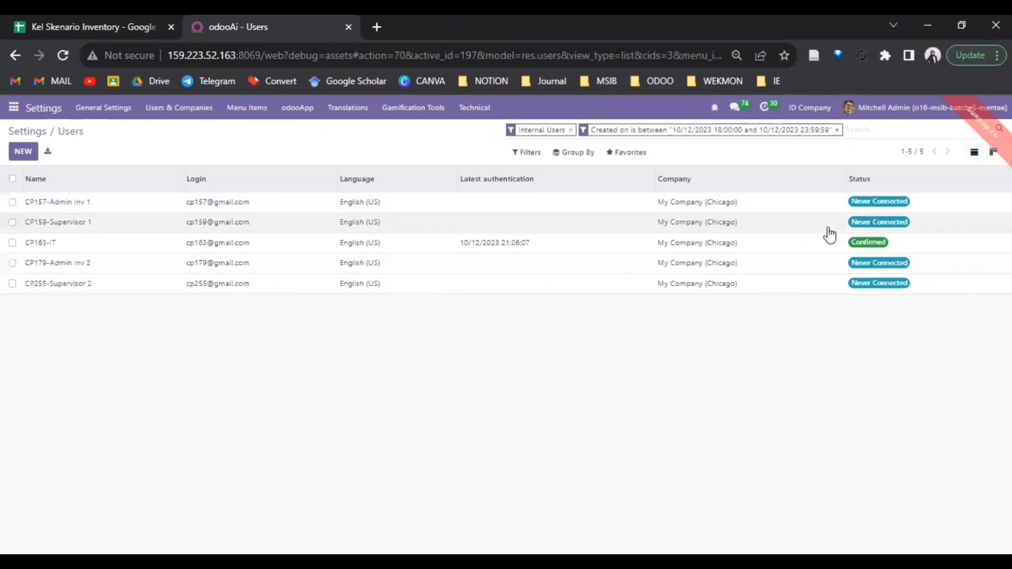
pyautogui.moveTo(888, 192)
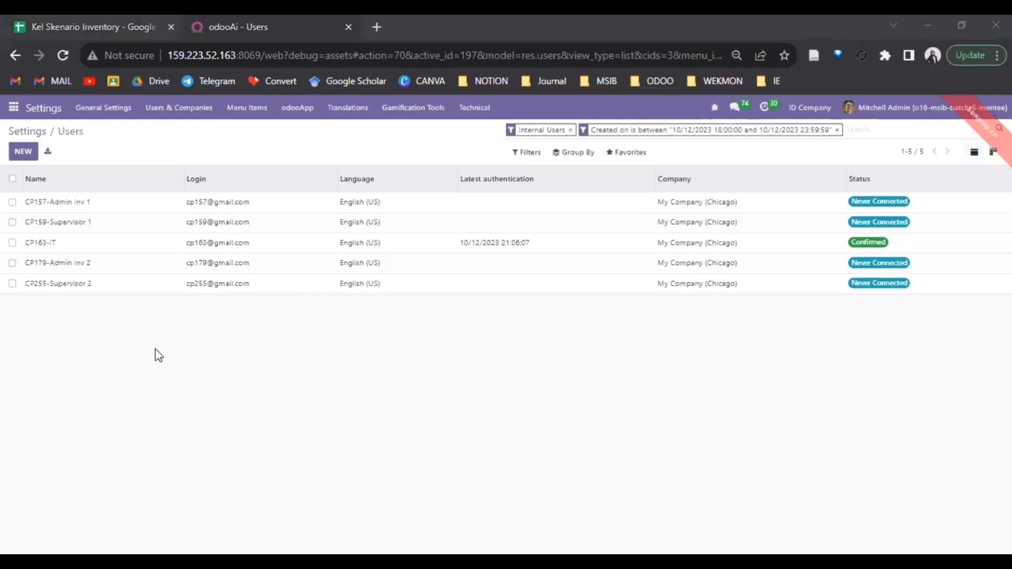
# - Select all five filtered users and change their passwords, entering a new password for each login
pyautogui.click(13, 180)
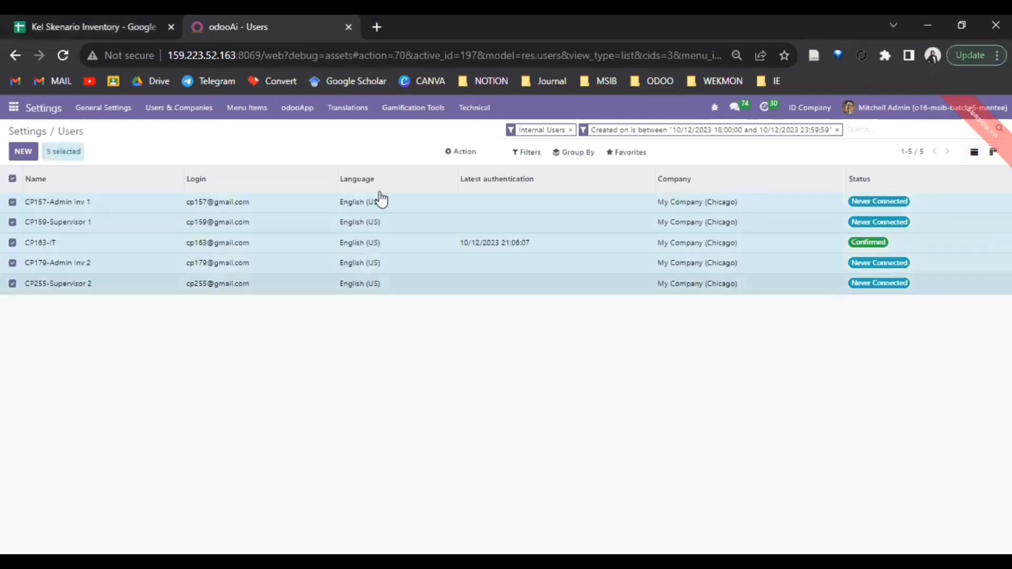
pyautogui.click(462, 153)
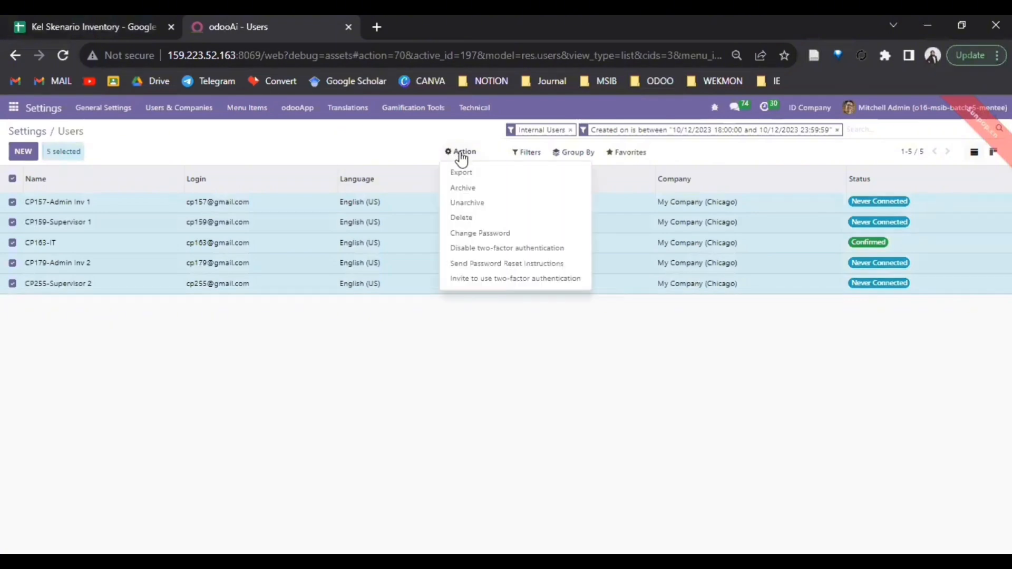
pyautogui.click(464, 233)
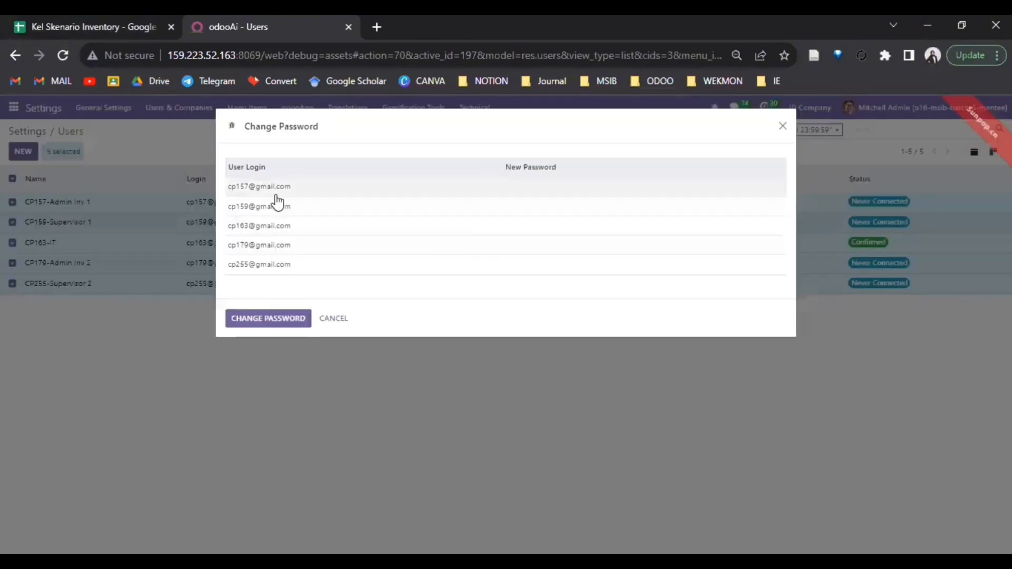
pyautogui.click(534, 186)
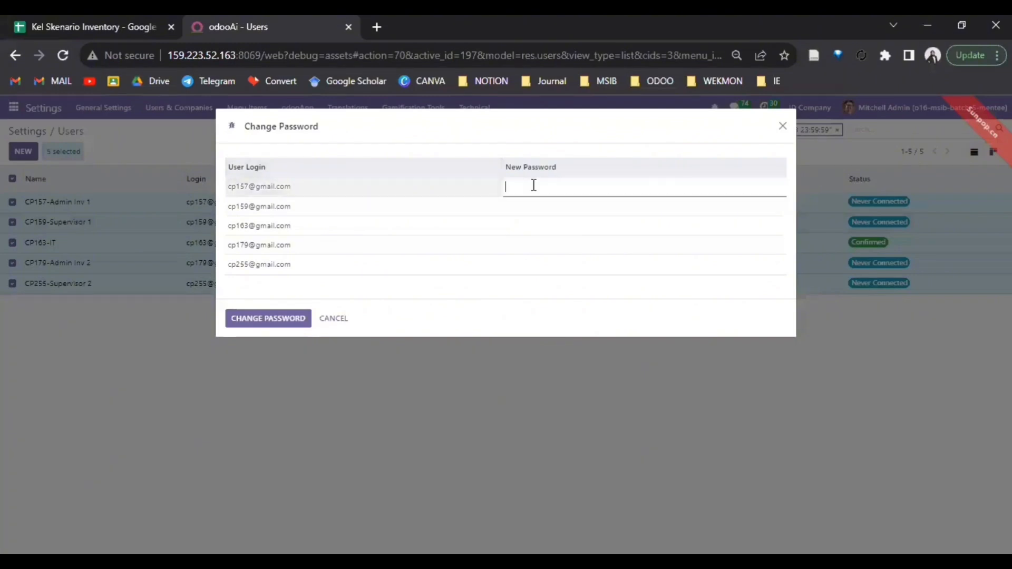
pyautogui.write('1')
pyautogui.click(519, 209)
pyautogui.write('1')
pyautogui.click(516, 227)
pyautogui.write('1')
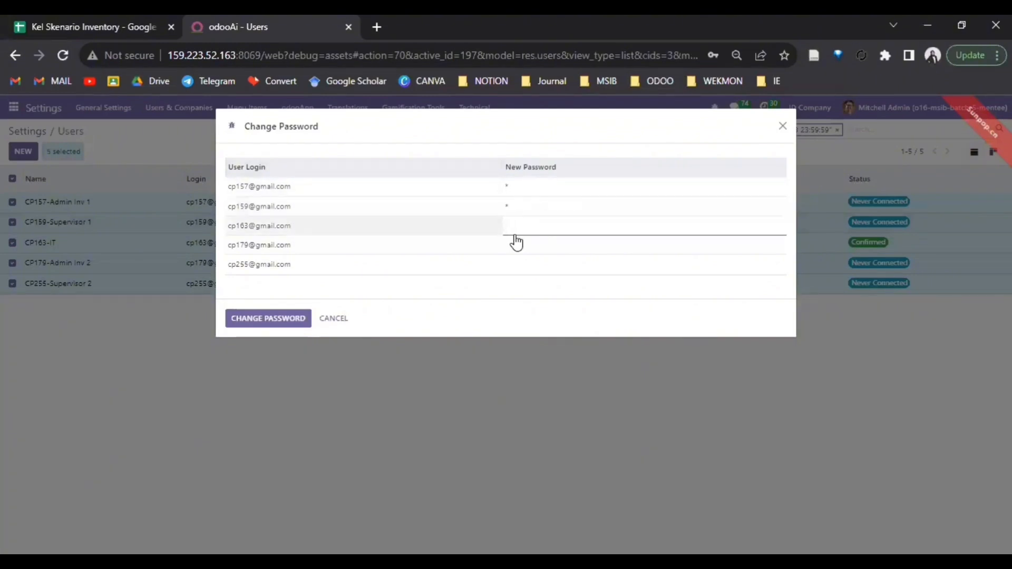
pyautogui.click(515, 246)
pyautogui.write('1')
pyautogui.click(513, 266)
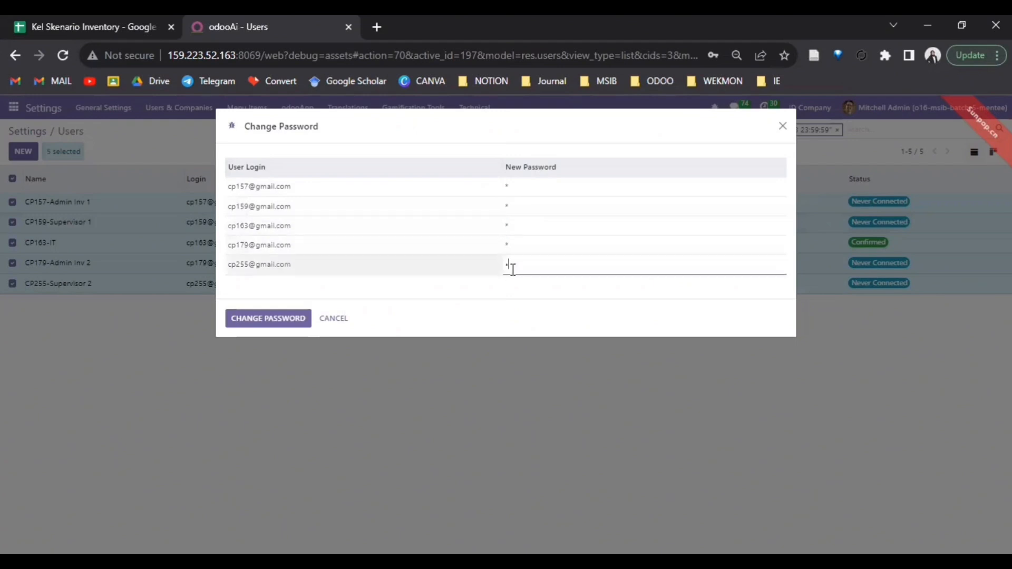
pyautogui.write('1')
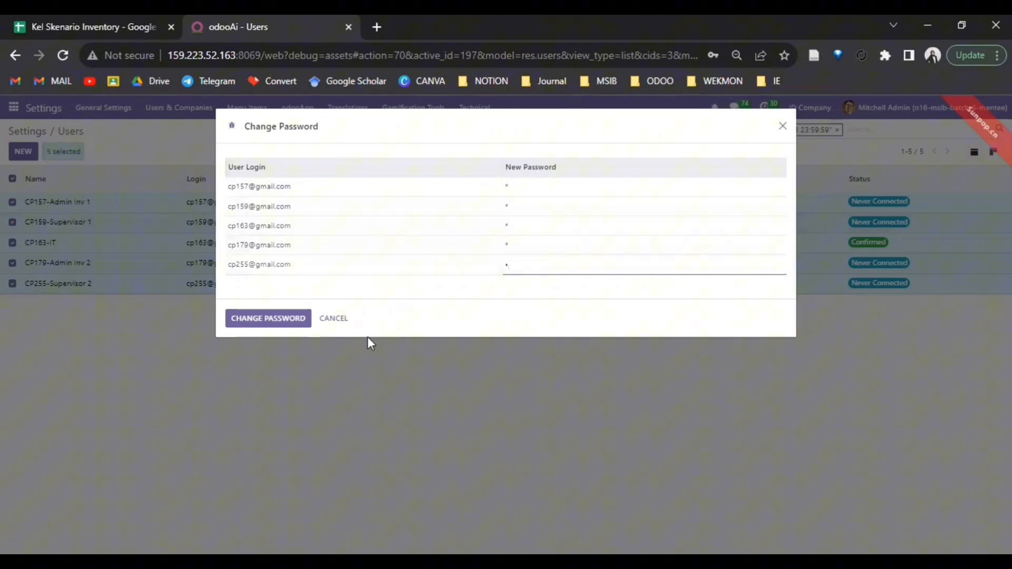
pyautogui.click(268, 318)
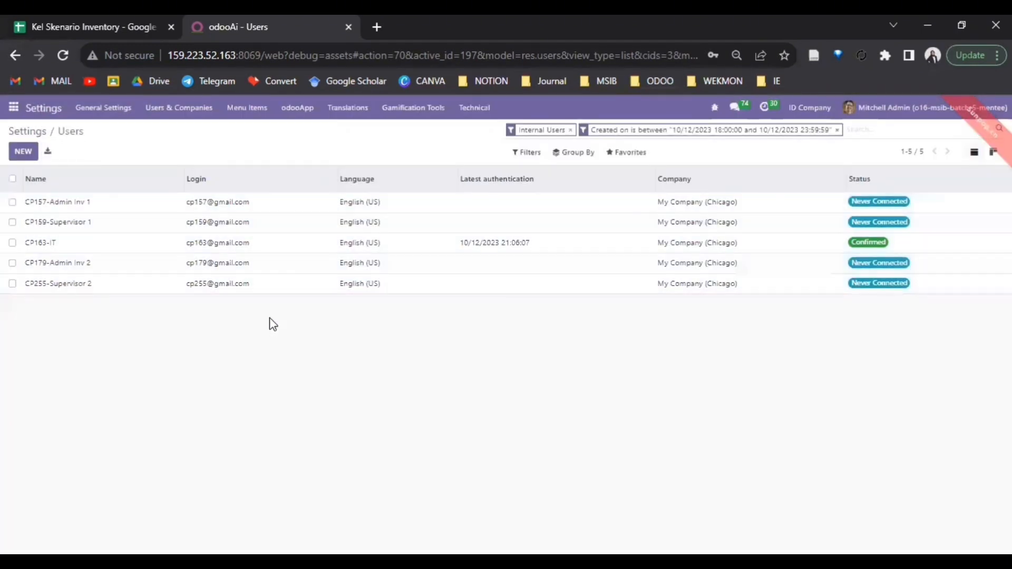
# - Create a Discuss channel named "Kelompok Inventory 09"
pyautogui.click(23, 112)
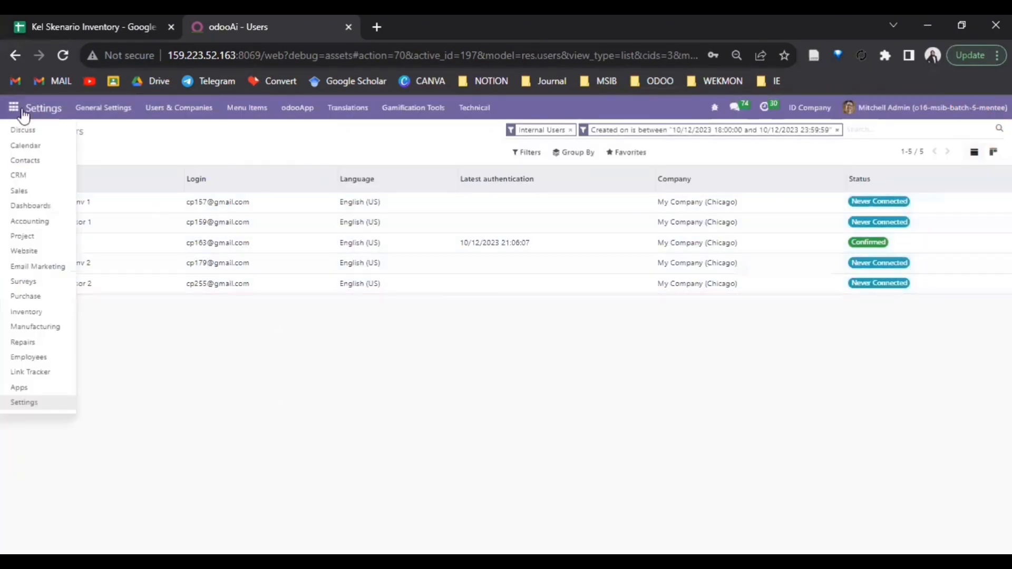
pyautogui.click(46, 130)
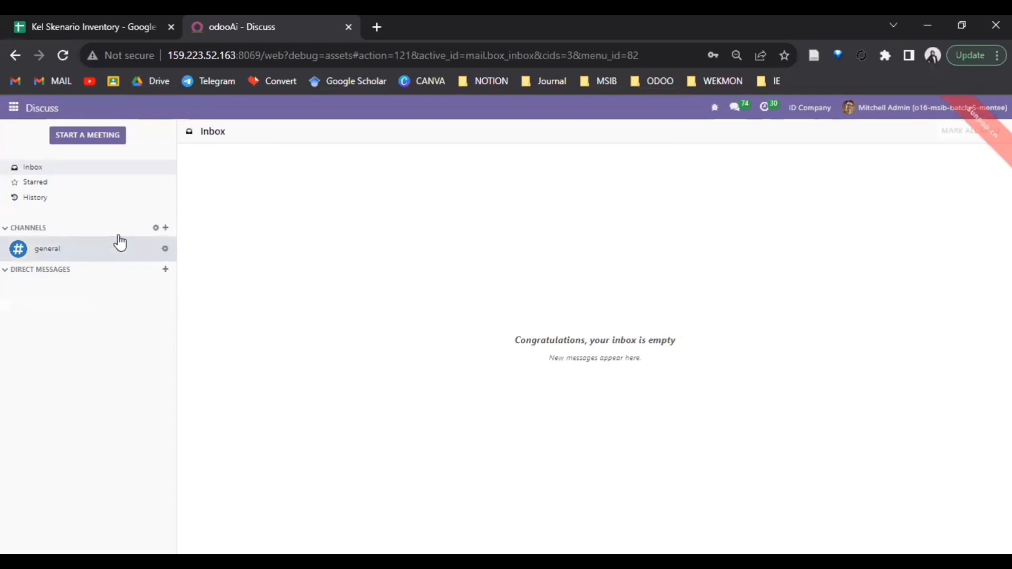
pyautogui.click(165, 228)
pyautogui.write('K')
pyautogui.press('BackSpace')
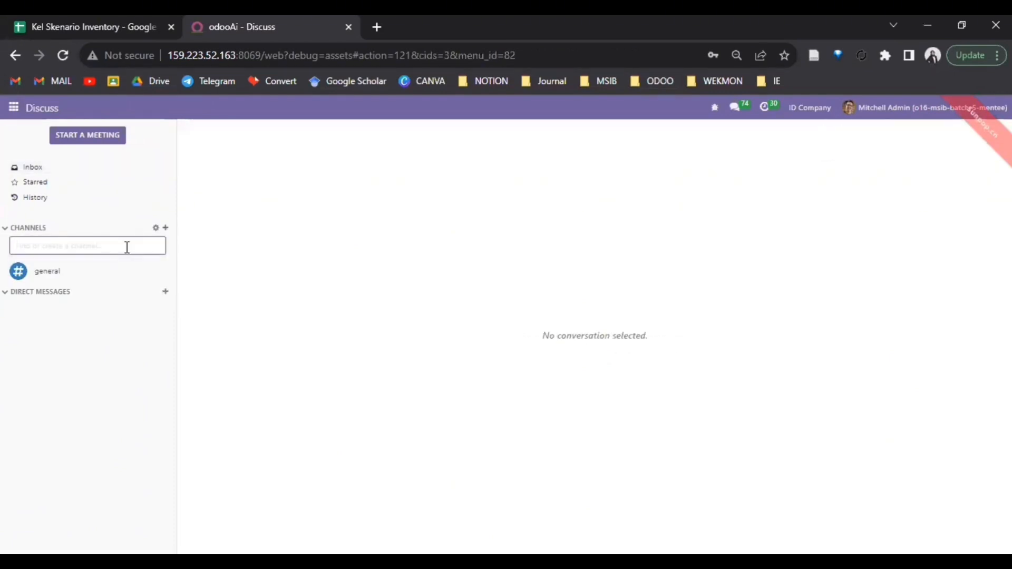
pyautogui.write('Kelompok')
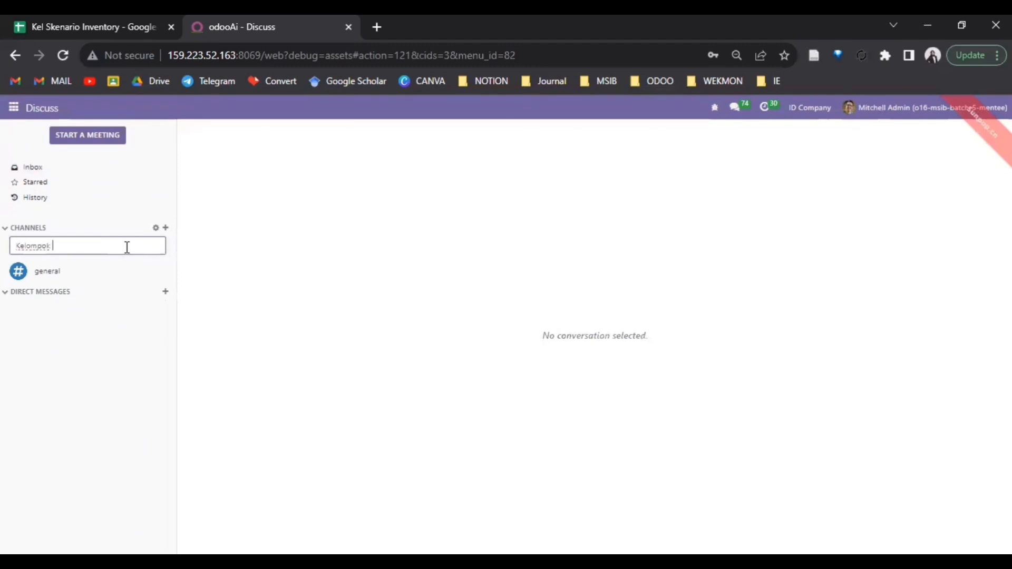
pyautogui.write(' Inventory ')
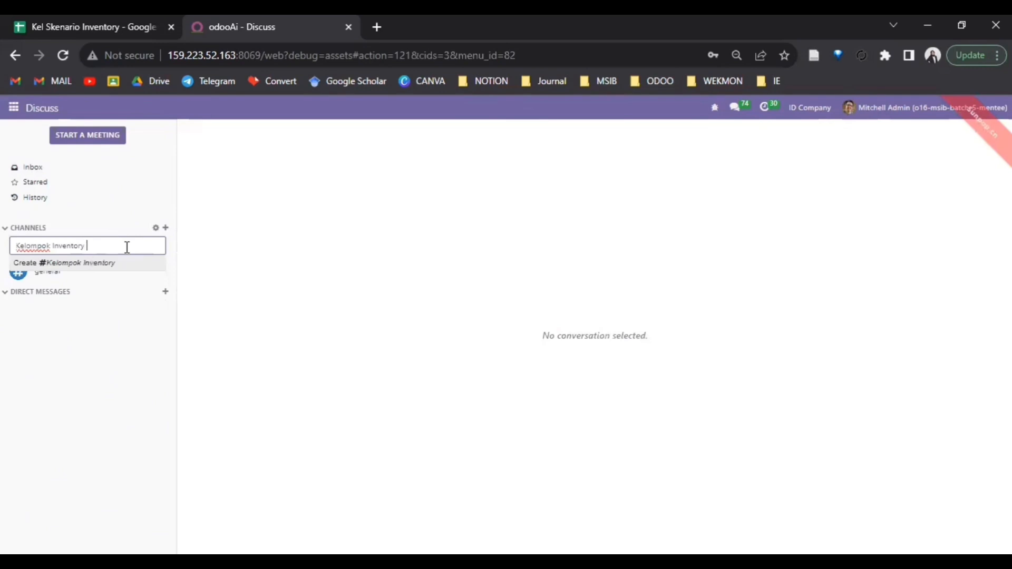
pyautogui.write('09')
pyautogui.click(66, 263)
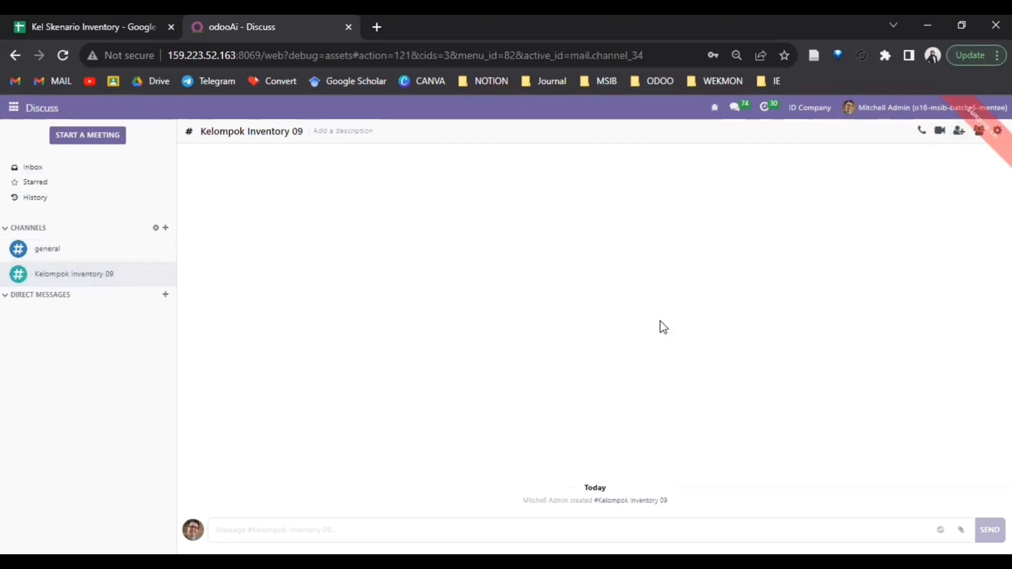
# - Search for the IT and Admin Inv 1 users and select them for the Kelompok Inventory 09 channel invitation
pyautogui.click(963, 138)
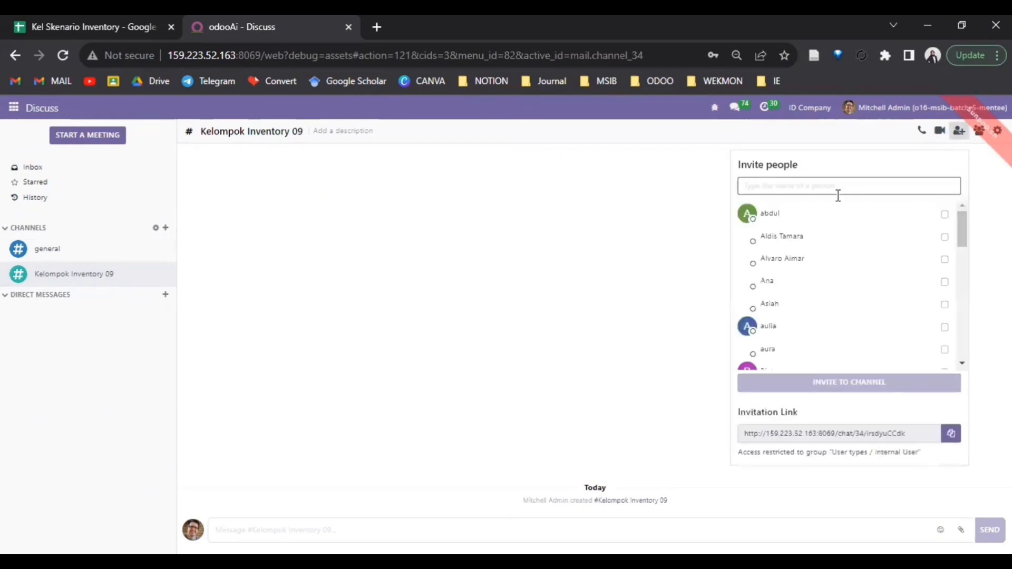
pyautogui.write('cP163')
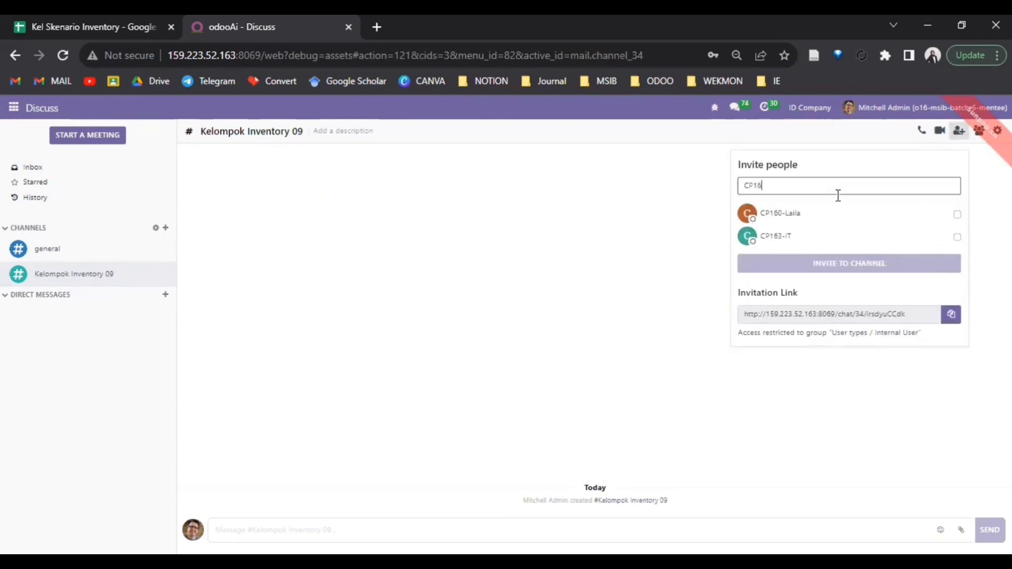
pyautogui.click(957, 216)
pyautogui.click(857, 190)
pyautogui.press('BackSpace')
pyautogui.press('BackSpace')
pyautogui.press('BackSpace')
pyautogui.press('BackSpace')
pyautogui.write('P157')
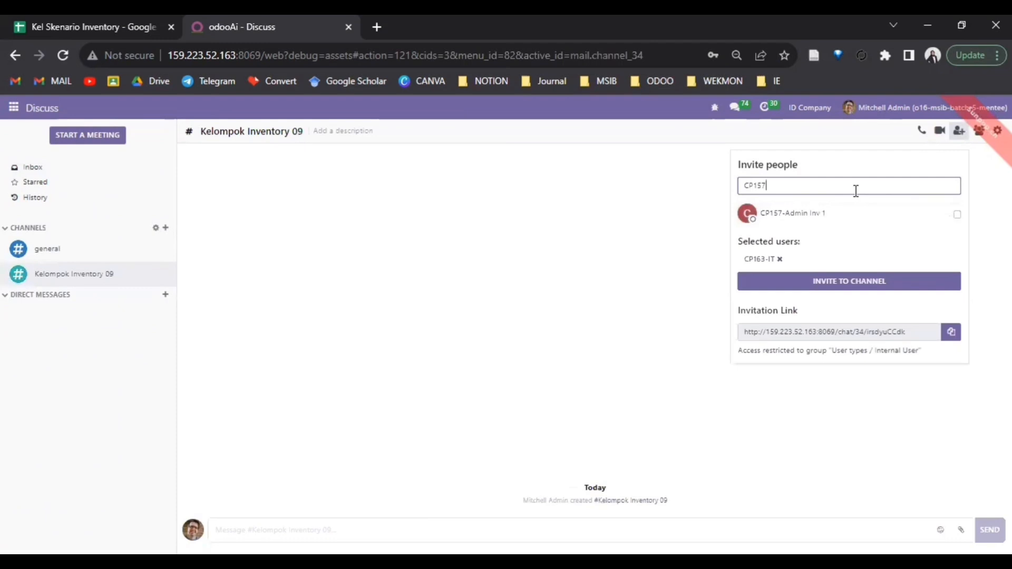
pyautogui.click(958, 214)
# - Add the Admin Inv 2 and Supervisor 1 users to the channel invitation's selection
pyautogui.click(929, 181)
pyautogui.press('BackSpace')
pyautogui.press('BackSpace')
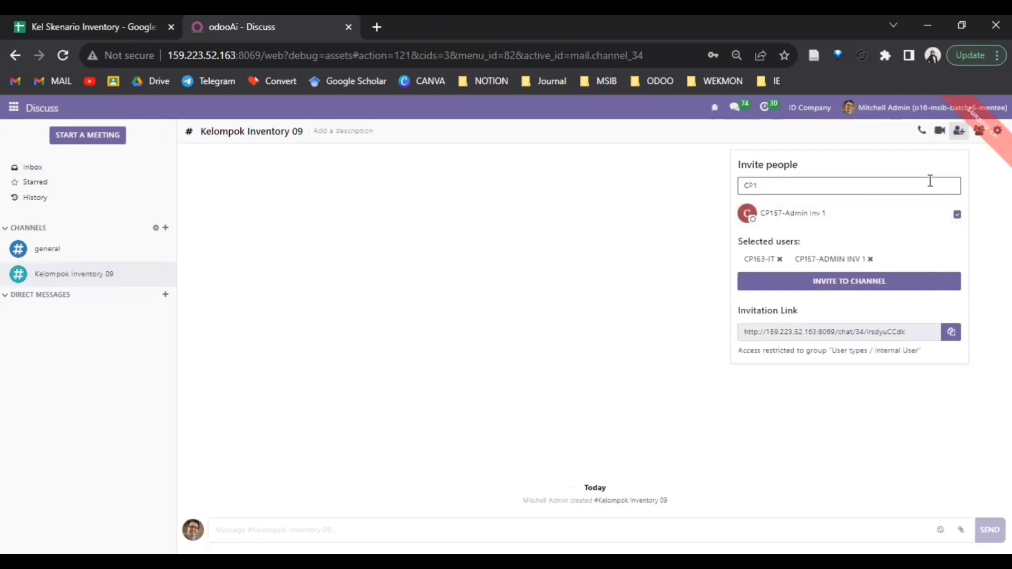
pyautogui.write('79')
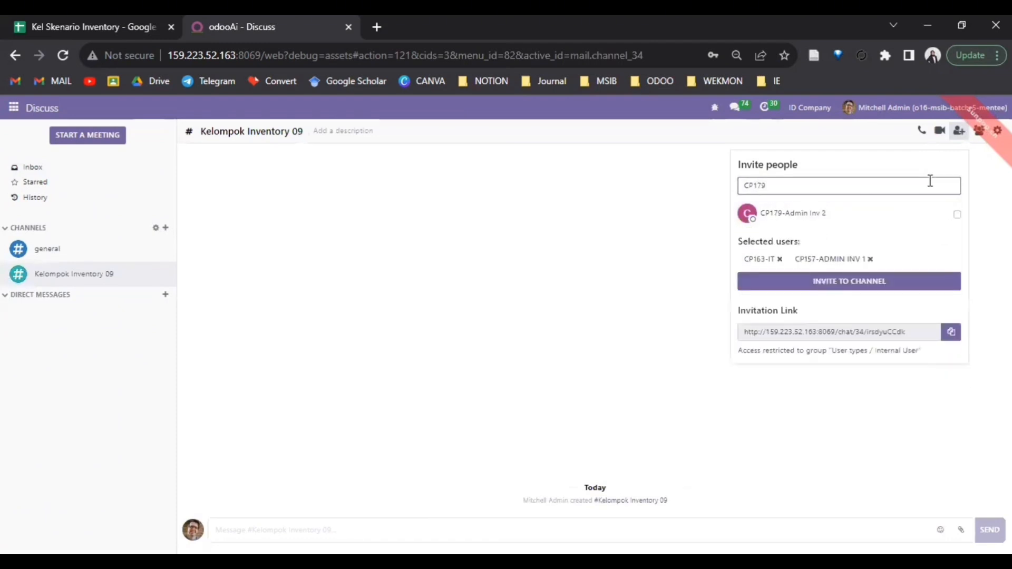
pyautogui.click(957, 214)
pyautogui.click(845, 184)
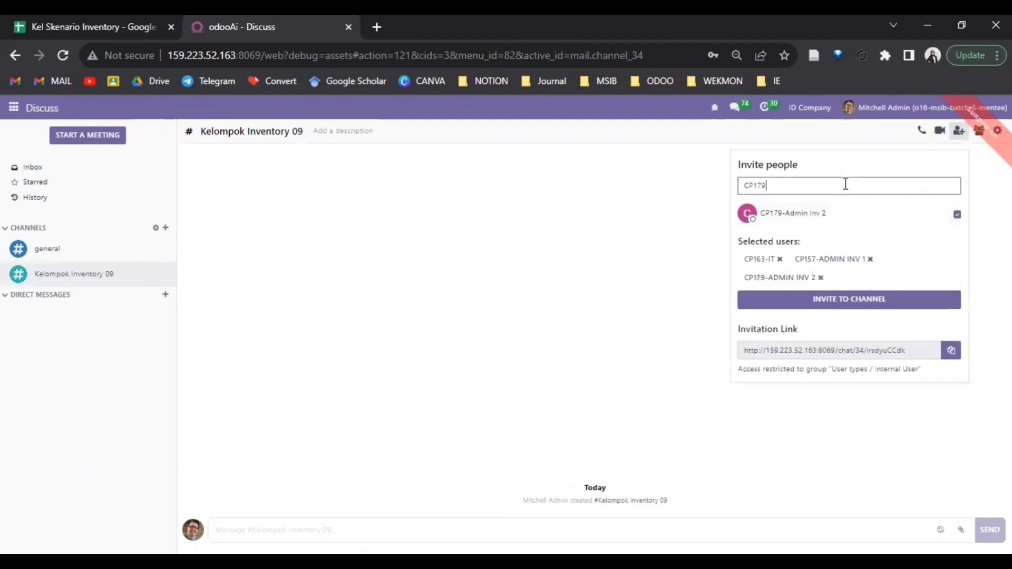
pyautogui.press('BackSpace')
pyautogui.press('BackSpace')
pyautogui.write('5')
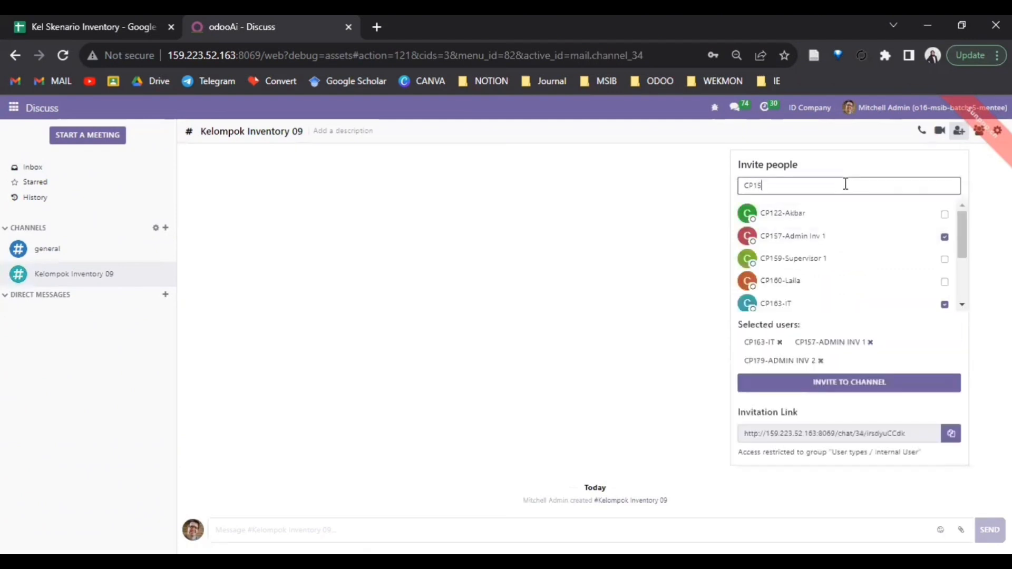
pyautogui.write('9')
pyautogui.click(957, 215)
# - Add the Supervisor 2 user to the selection and invite all selected users to the channel
pyautogui.click(884, 186)
pyautogui.press('BackSpace')
pyautogui.press('BackSpace')
pyautogui.press('BackSpace')
pyautogui.write('255')
pyautogui.click(958, 215)
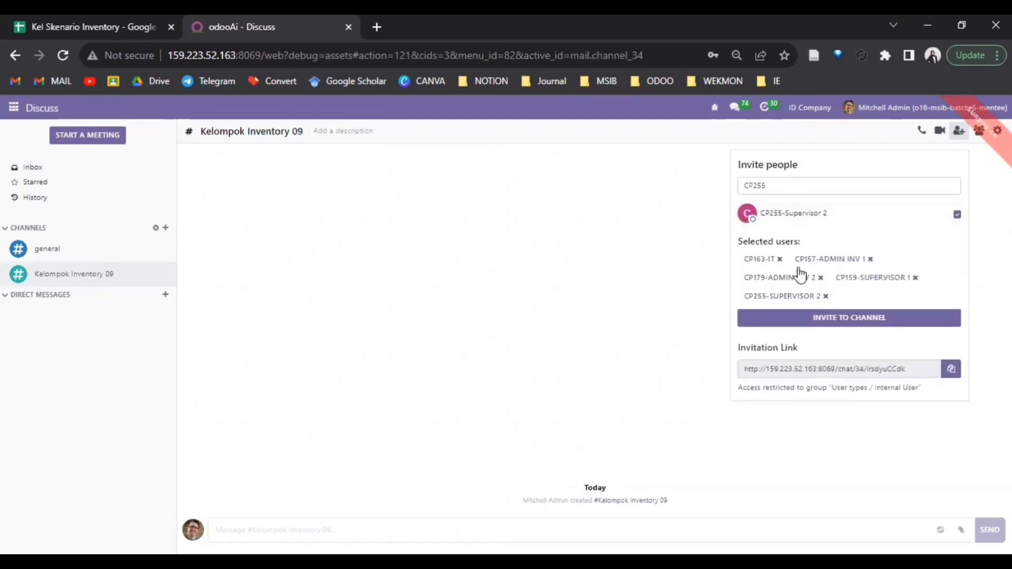
pyautogui.click(796, 320)
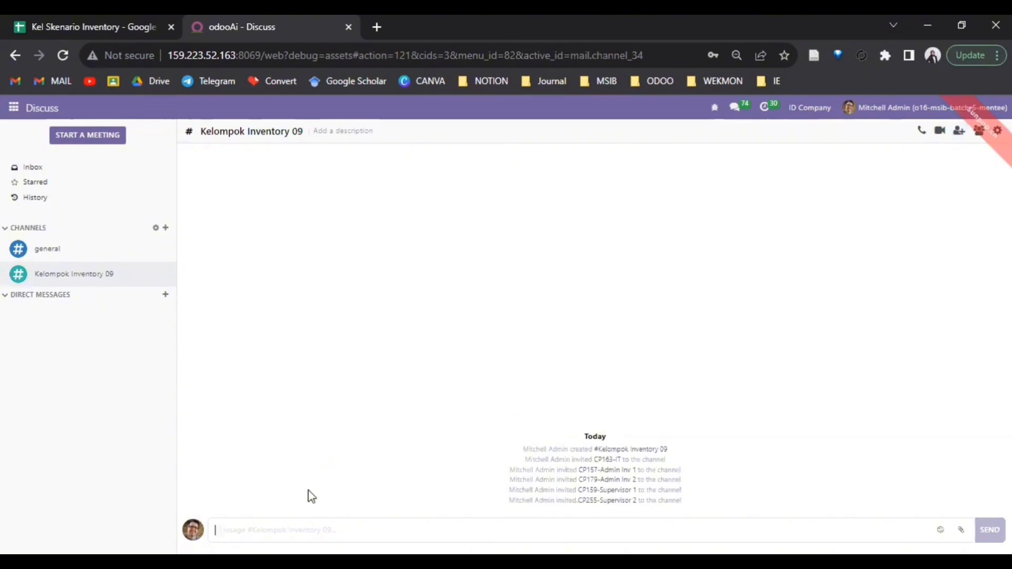
# - Post the message "Tes Kelompok 9" in the Kelompok Inventory 09 channel
pyautogui.write('Tes Kelompok 9')
pyautogui.press('Return')
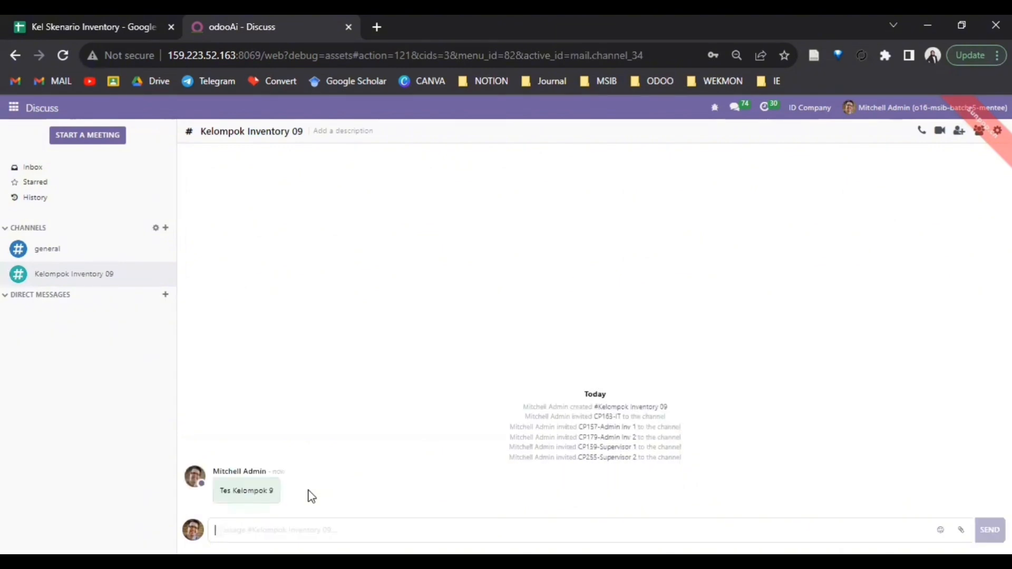
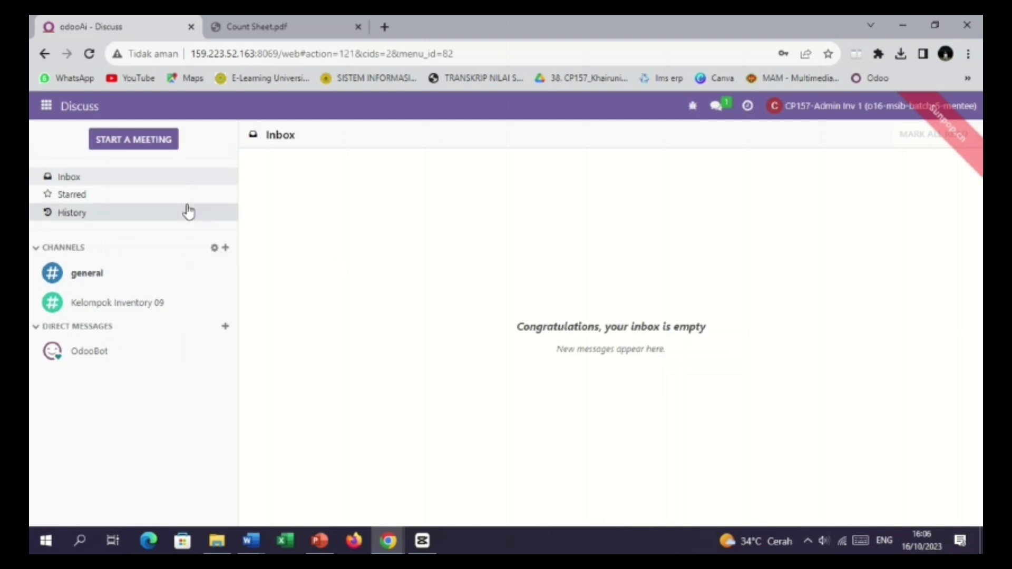
# - Open the Inventory Adjustments list in the Inventory module as the Admin Inv 1 user
pyautogui.click(45, 108)
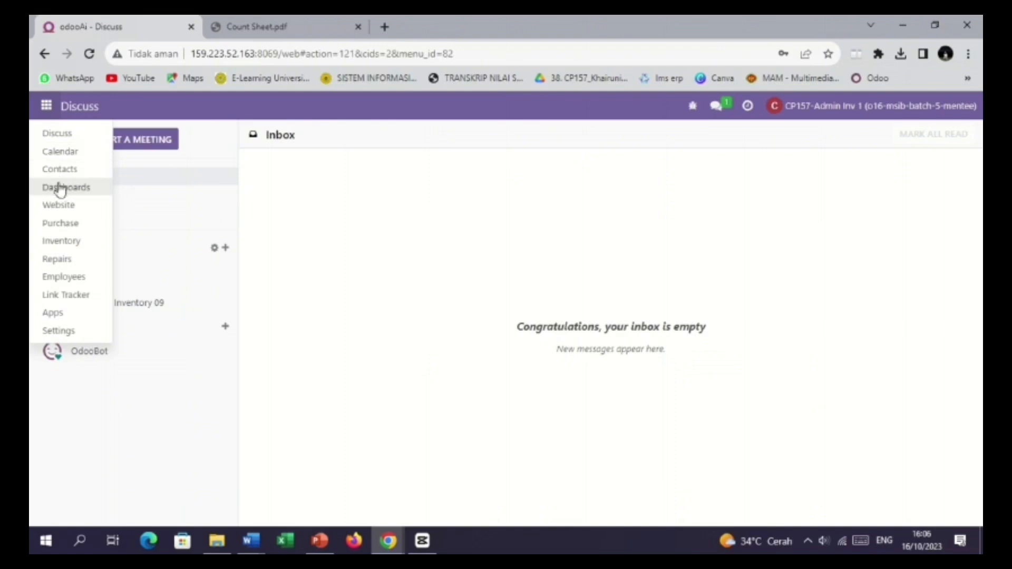
pyautogui.click(59, 242)
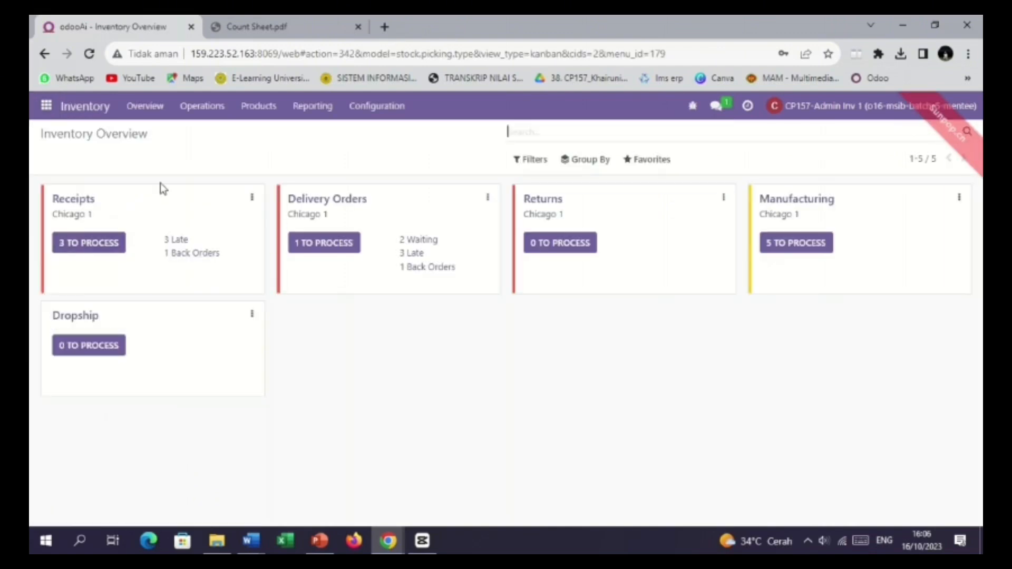
pyautogui.click(203, 108)
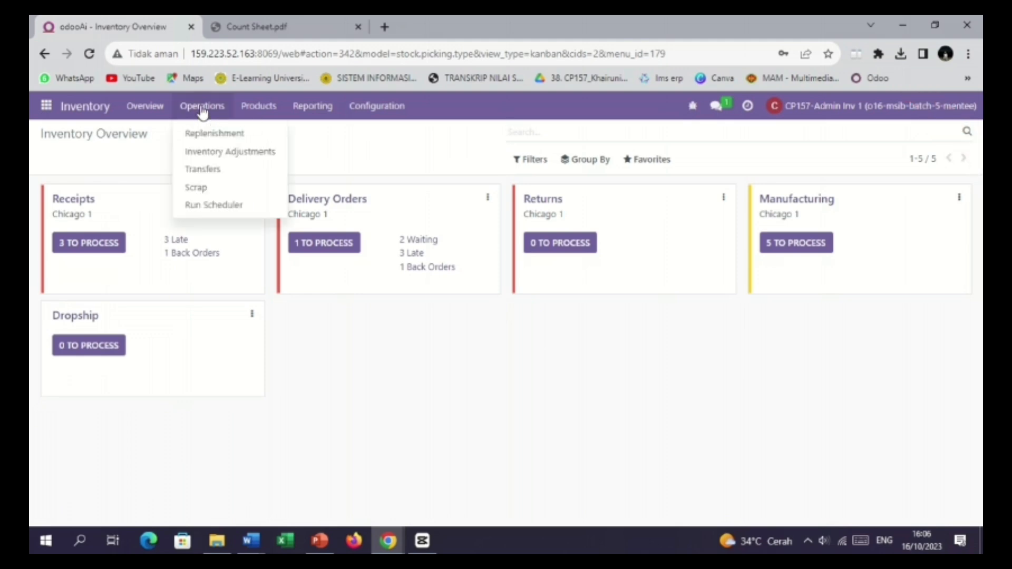
pyautogui.click(234, 152)
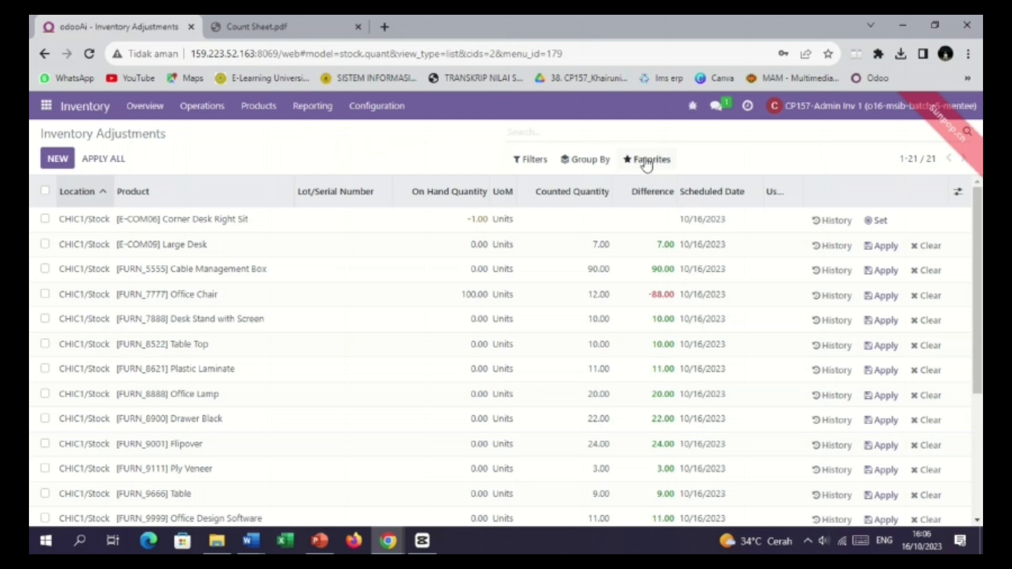
# - Test the stock_quant import inventory spreadsheet in the inventory adjustments record import and return to the adjustments list
pyautogui.click(647, 160)
pyautogui.click(659, 184)
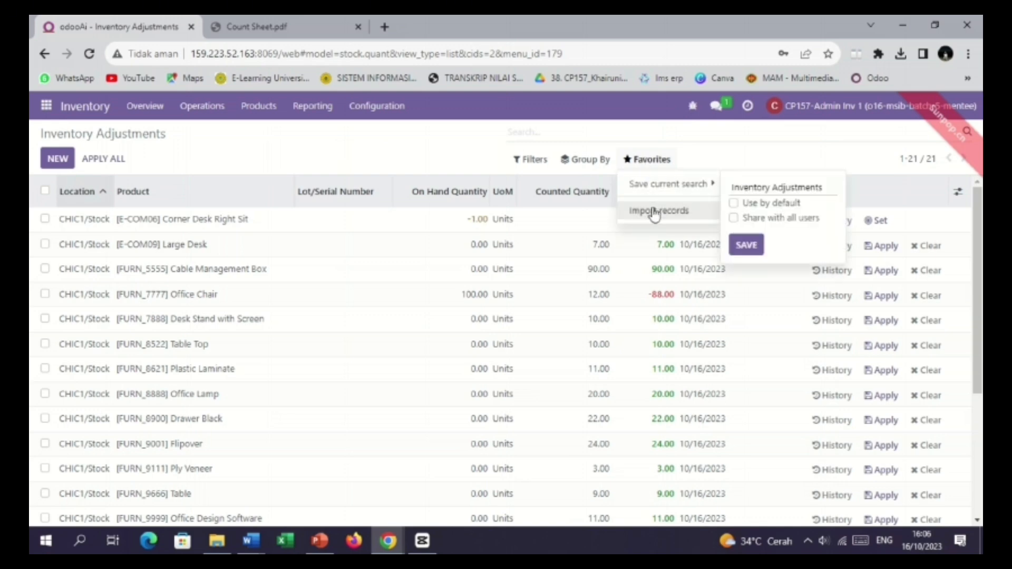
pyautogui.click(654, 212)
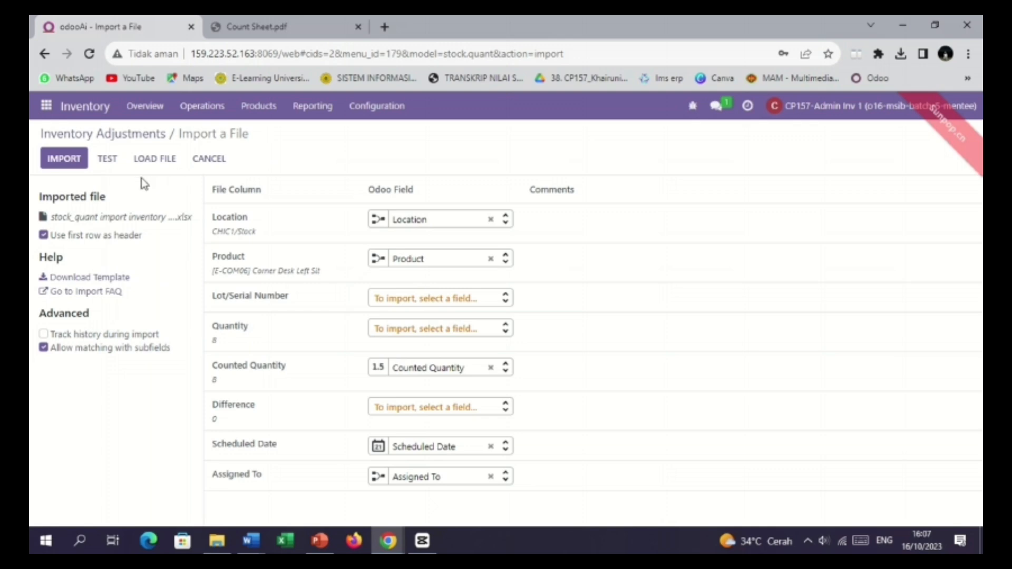
pyautogui.click(107, 163)
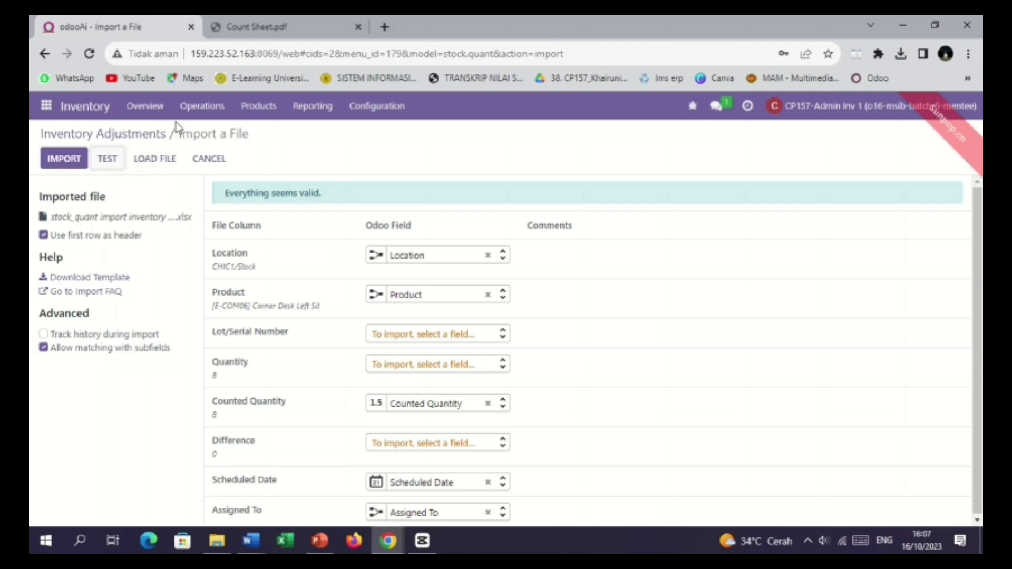
pyautogui.click(132, 136)
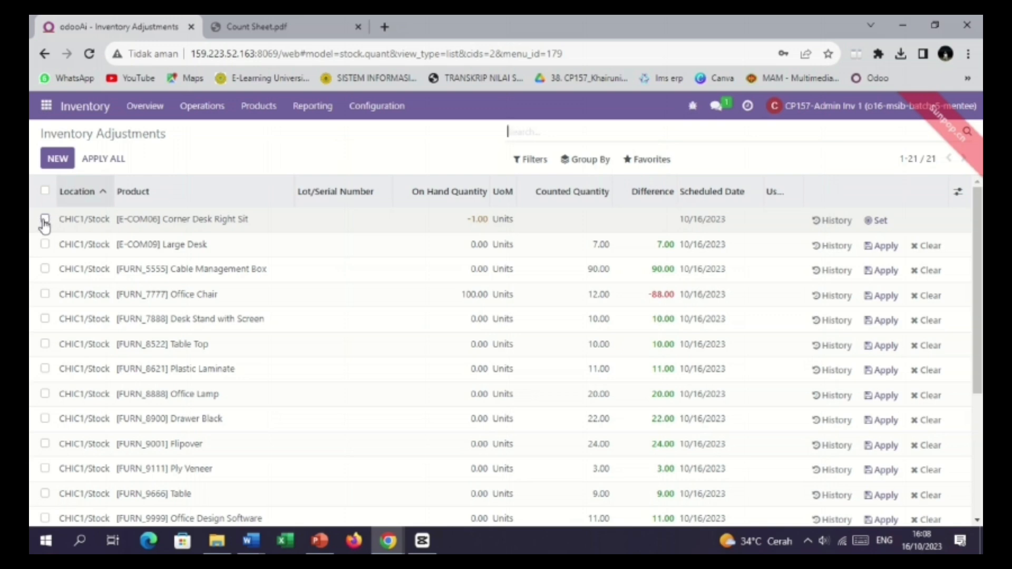
# - Select the 13 CHIC1/Stock lines from Corner Desk Right Sit through Office Design Software and print their Count Sheet
pyautogui.moveTo(45, 223); pyautogui.dragTo(46, 522)
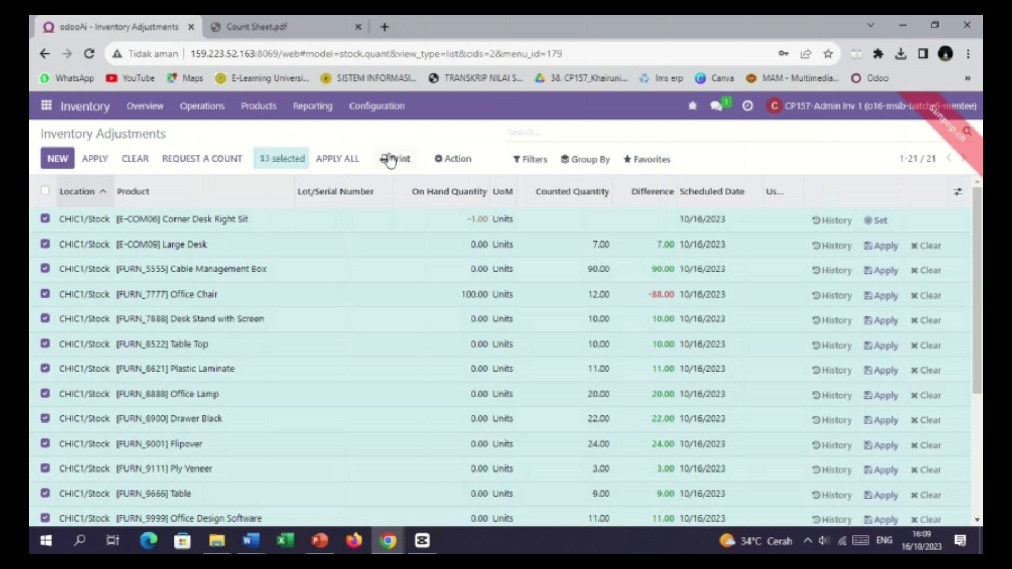
pyautogui.click(398, 160)
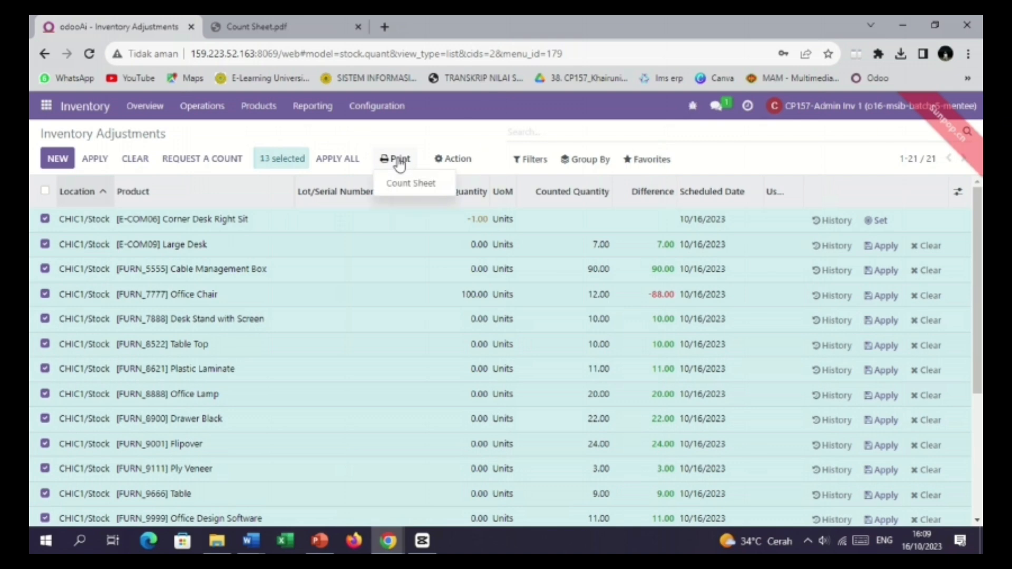
pyautogui.click(412, 184)
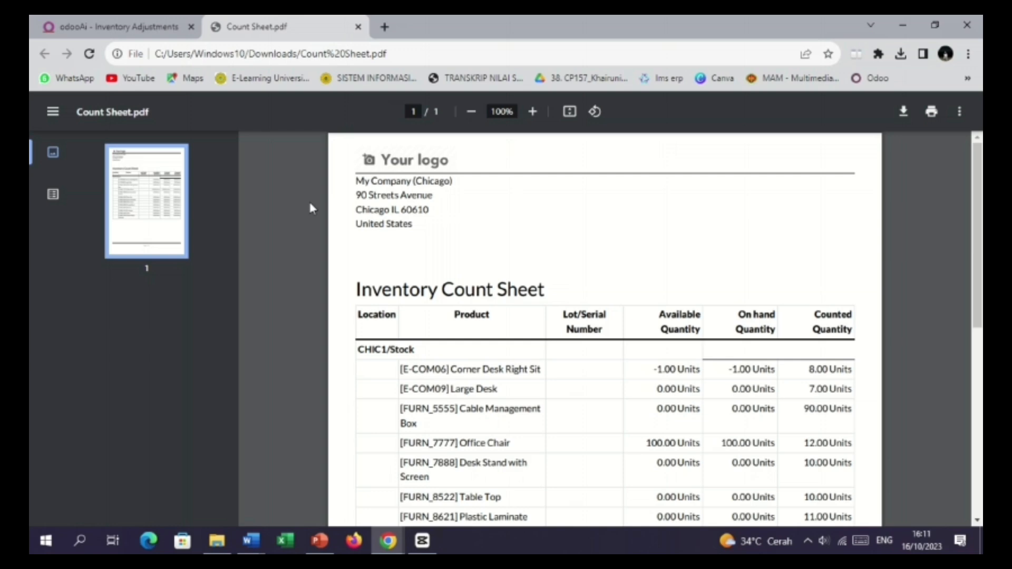
# - Return to Odoo and start a direct message conversation with CP159-Supervisor 1 in Discuss
pyautogui.click(105, 26)
pyautogui.click(46, 105)
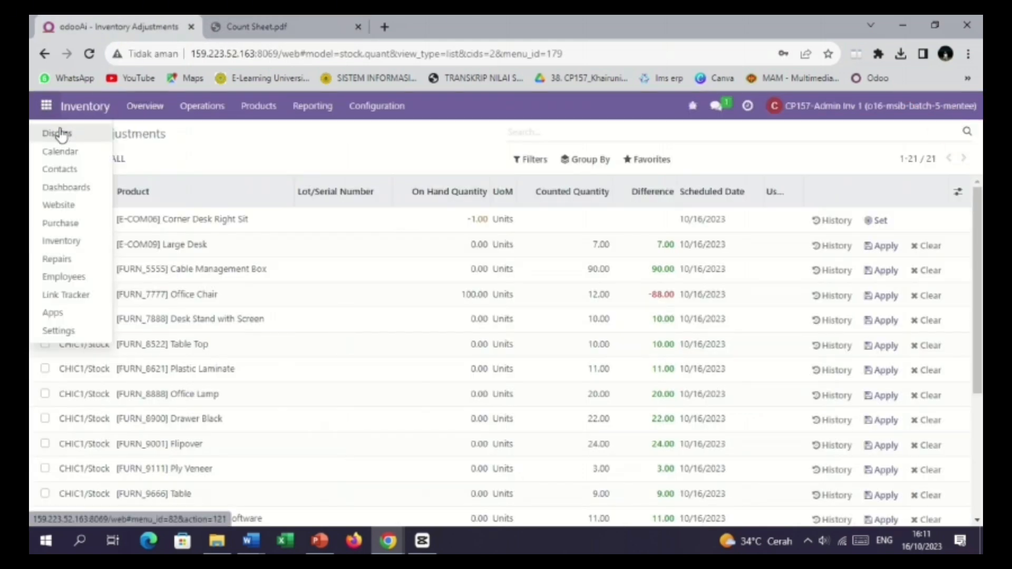
pyautogui.click(58, 133)
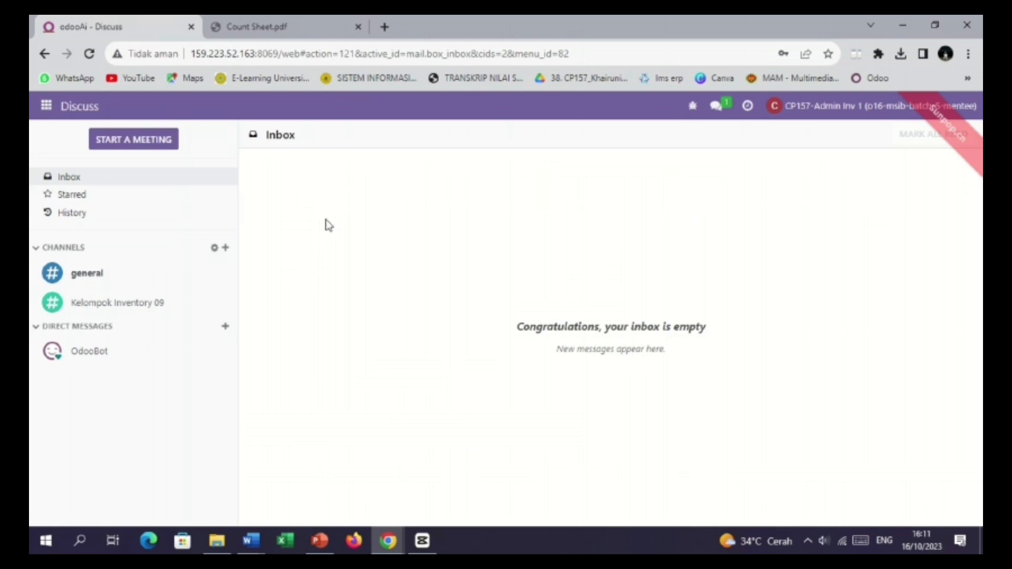
pyautogui.click(226, 327)
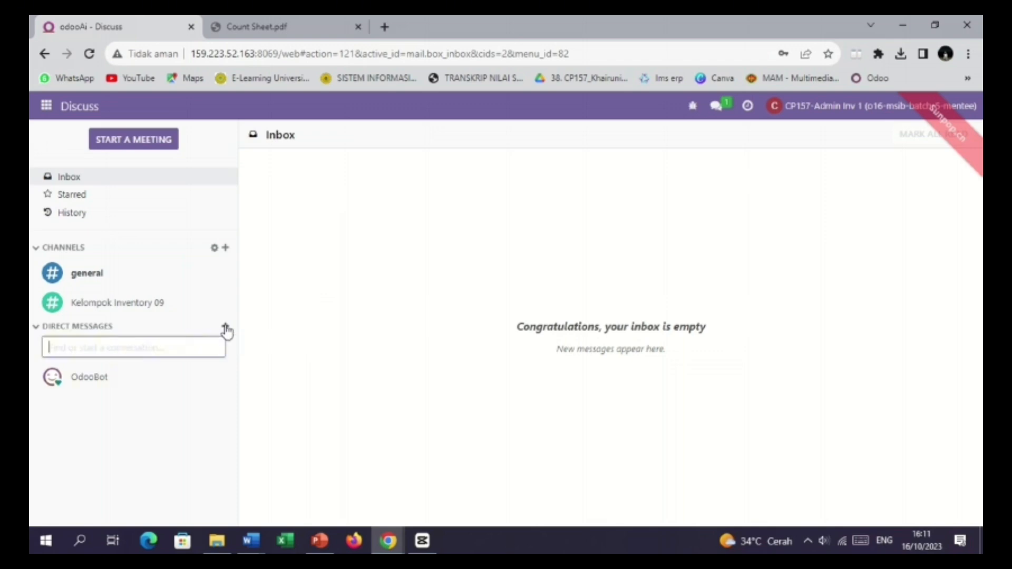
pyautogui.write('super')
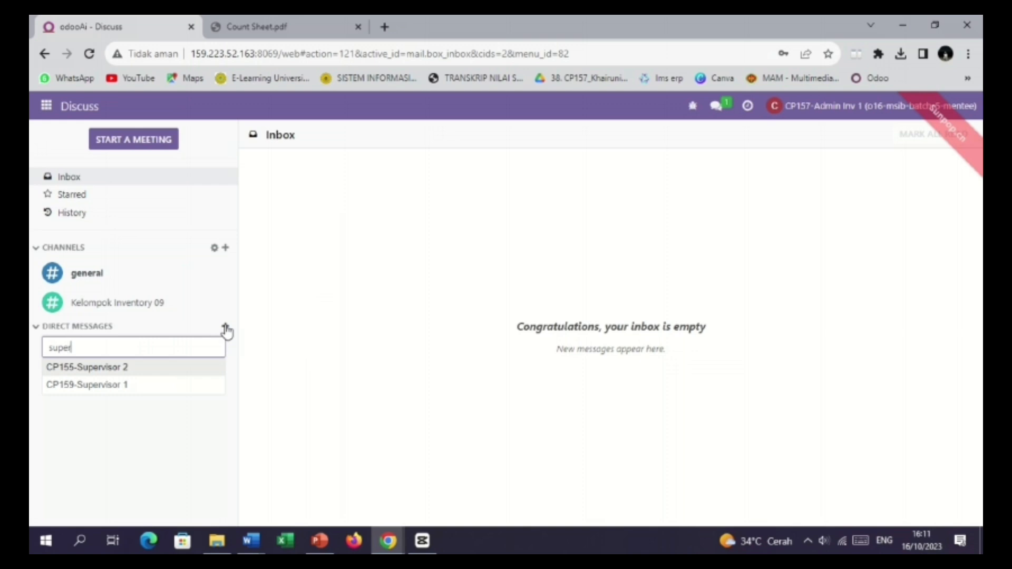
pyautogui.click(119, 389)
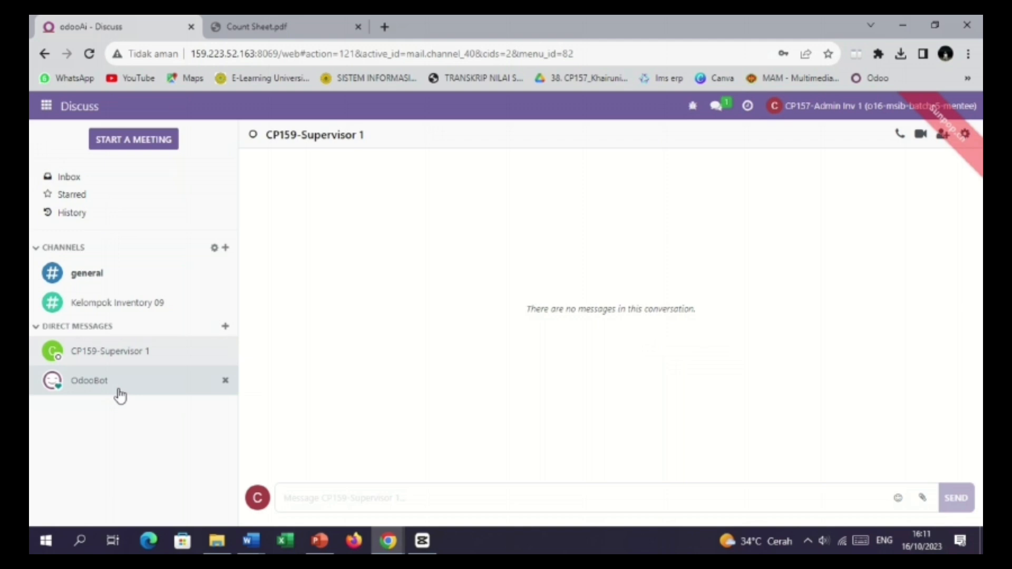
# - Send Supervisor 1 the message "Tolong validasi produk berdasarkan dokumen berikut"
pyautogui.write('Tolong val')
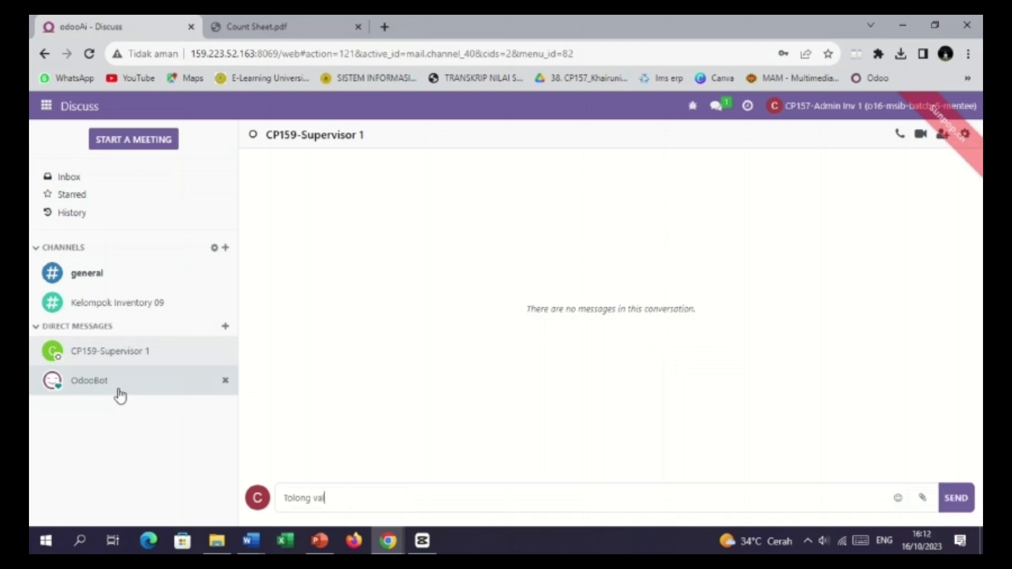
pyautogui.write('idasi produk berdasarkan dokumn')
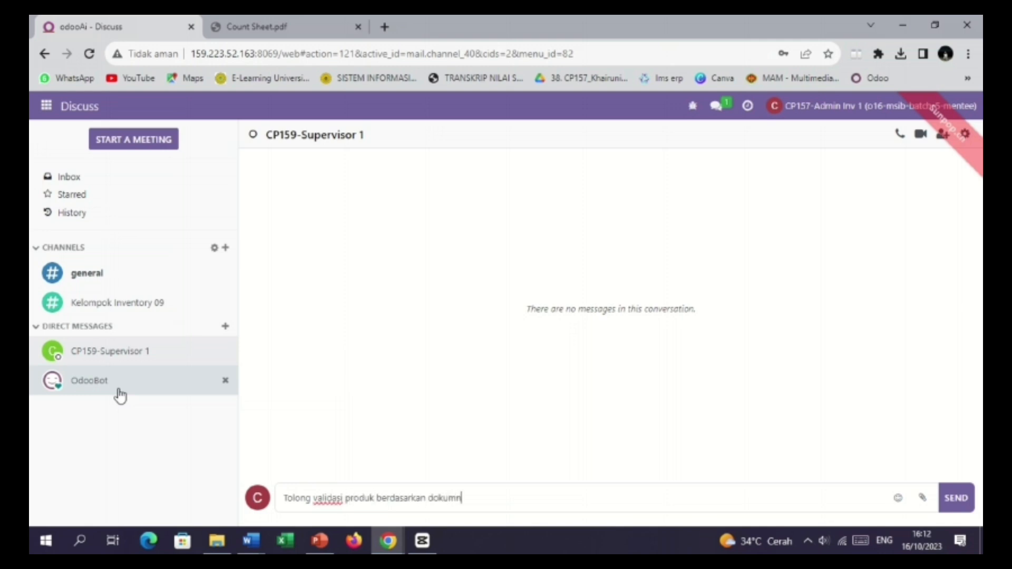
pyautogui.press('BackSpace')
pyautogui.write('en berikut')
pyautogui.press('Return')
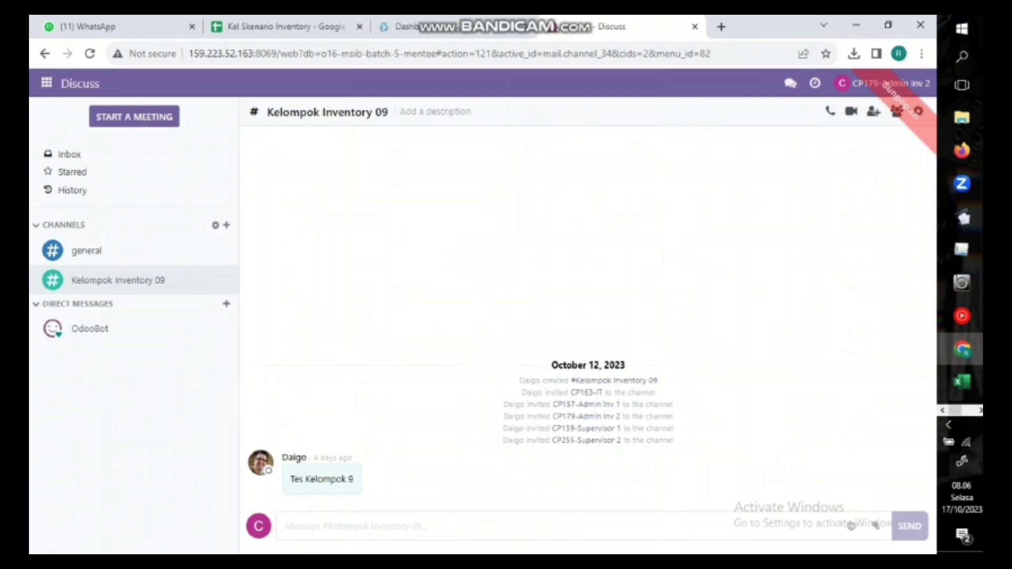
# - Open the Inventory Adjustments list in the Inventory module as the Admin Inv 2 user
pyautogui.click(46, 83)
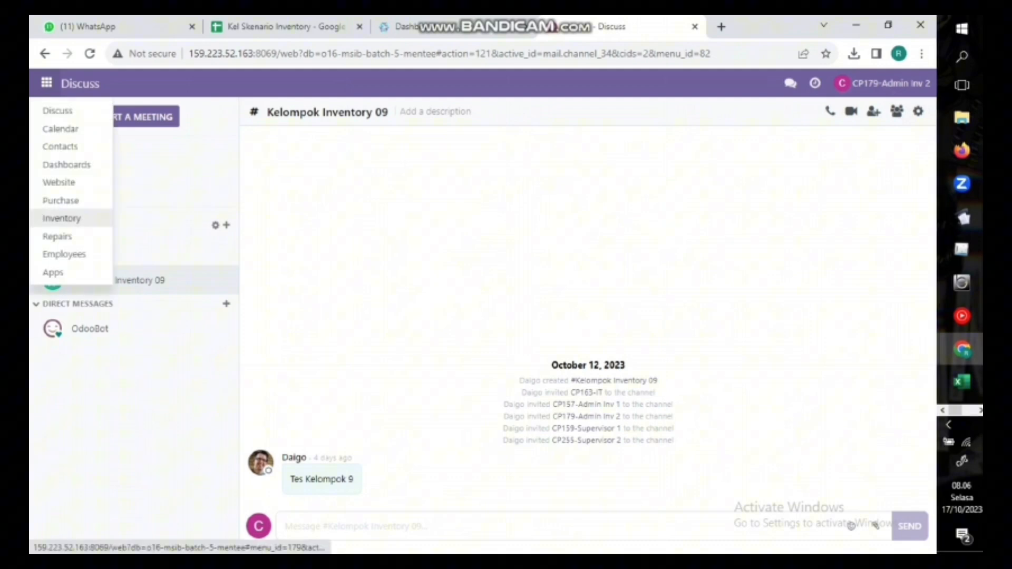
pyautogui.click(61, 219)
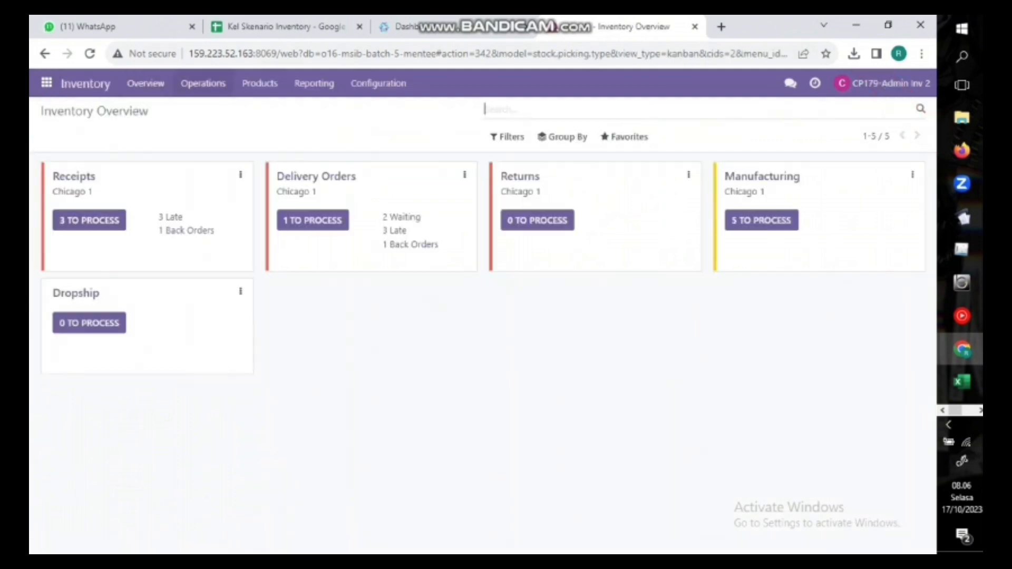
pyautogui.click(203, 83)
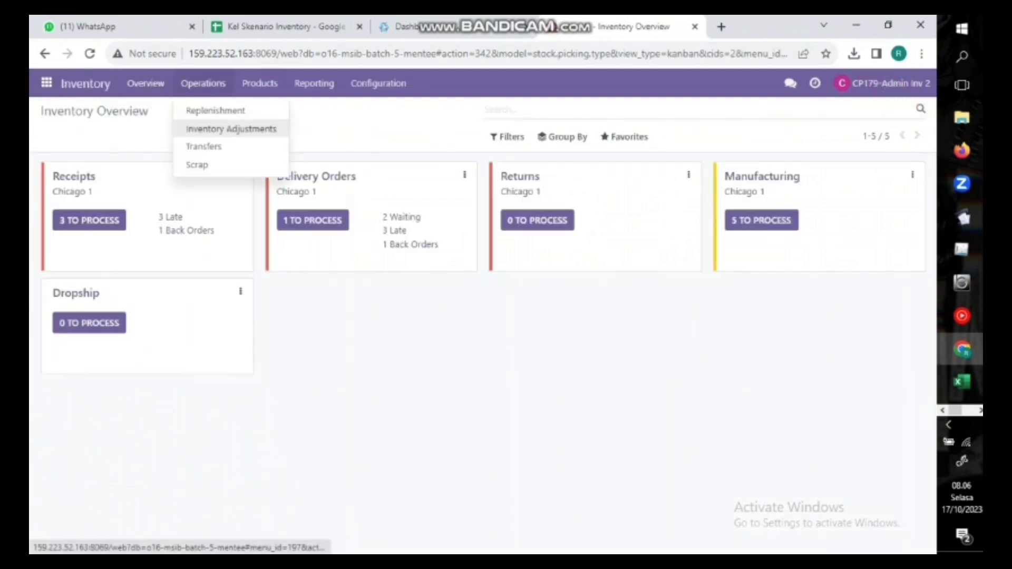
pyautogui.click(231, 129)
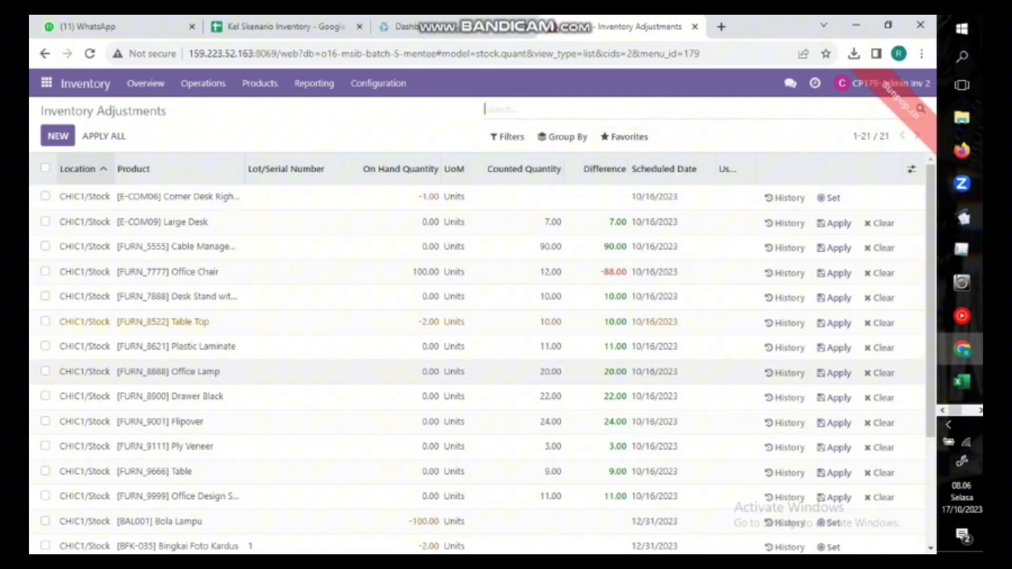
# - Switch to the Excel adjustment sheet, fit the Counted Quantity column width to its contents, and return to Odoo in Chrome
pyautogui.click(962, 382)
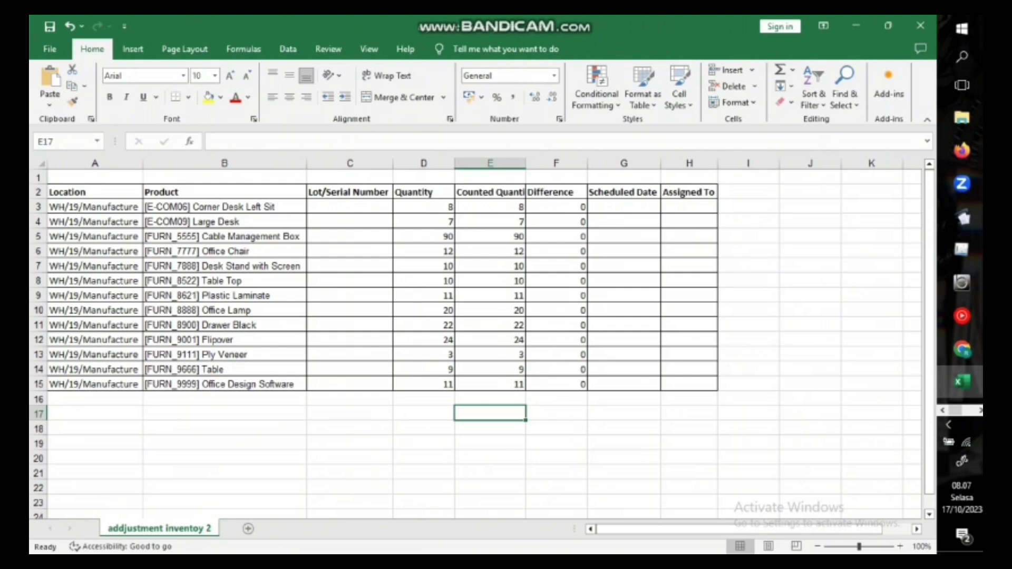
pyautogui.doubleClick(526, 163)
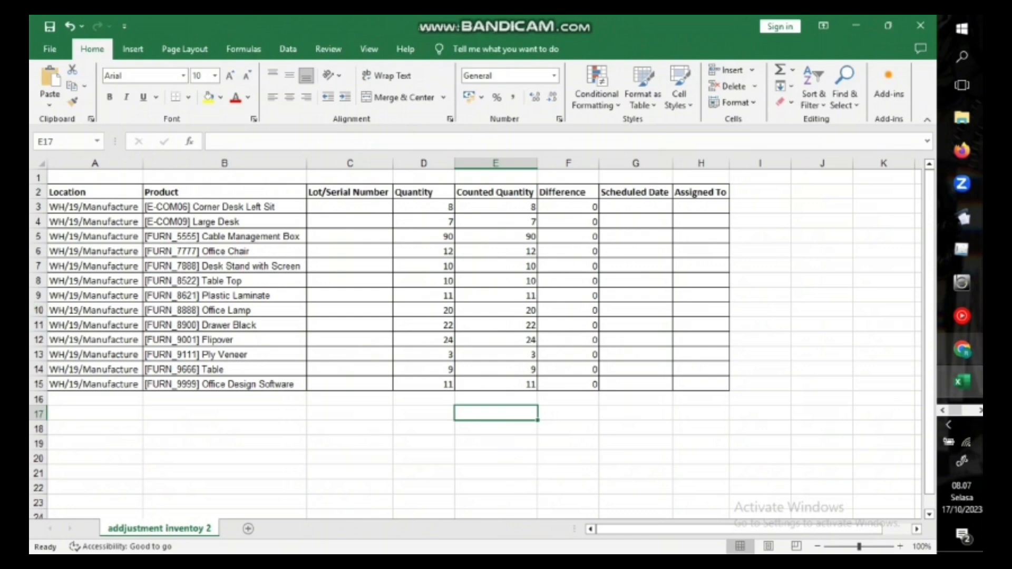
pyautogui.moveTo(963, 349)
pyautogui.click(861, 405)
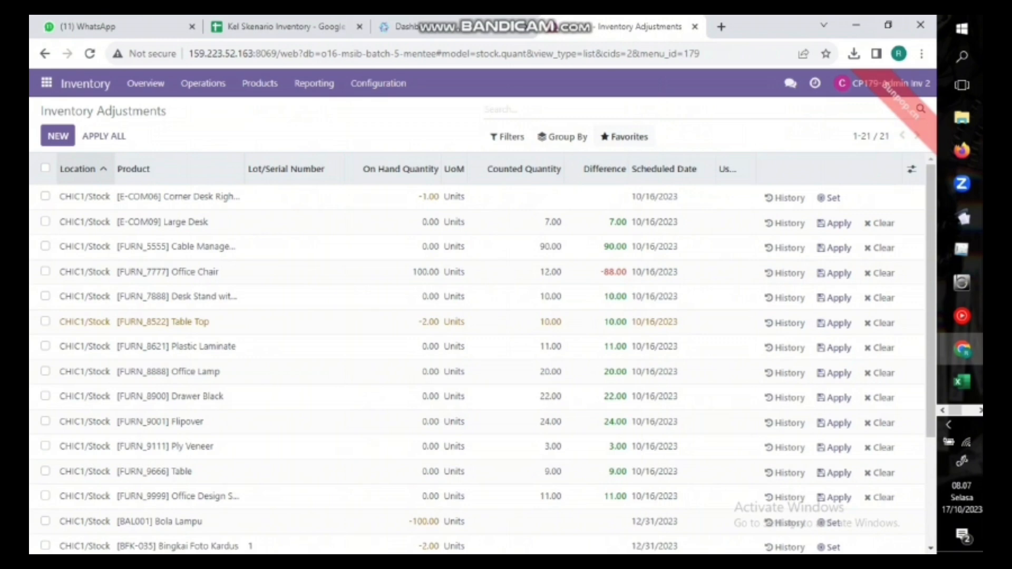
# - Load adjustment inventory 2.xlsx from Downloads into the inventory adjustments record import and test it
pyautogui.click(625, 136)
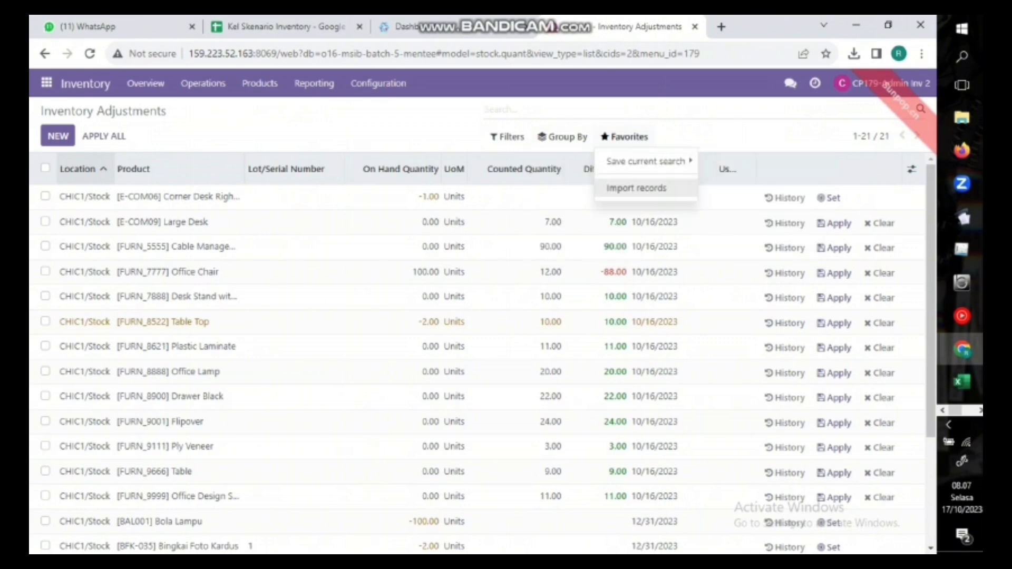
pyautogui.click(636, 188)
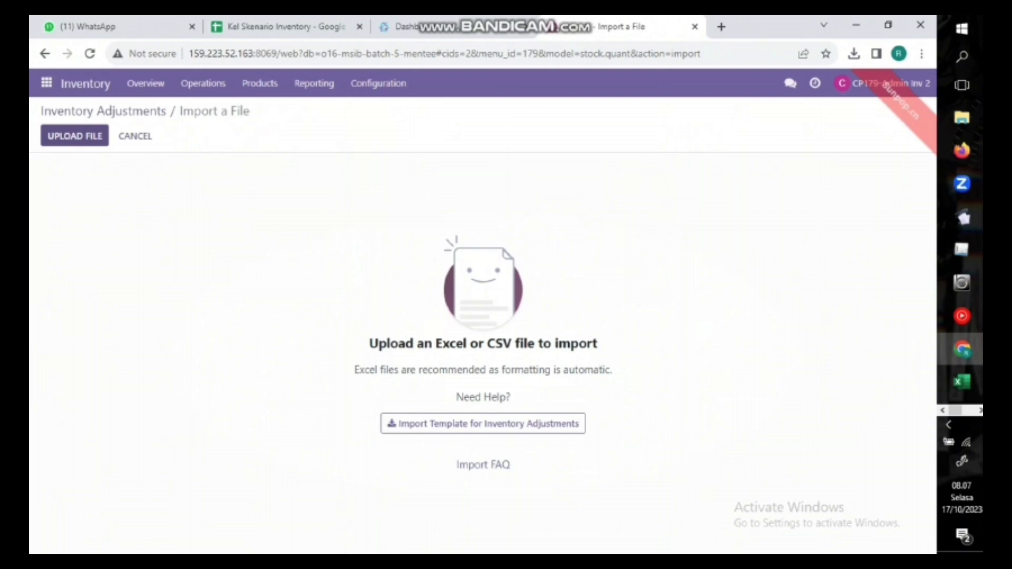
pyautogui.click(75, 136)
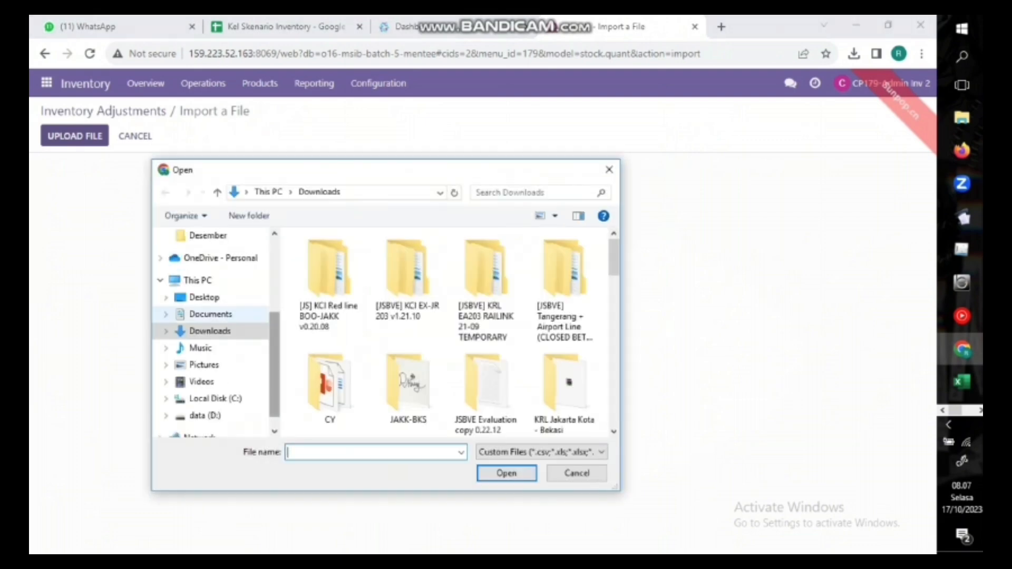
pyautogui.click(210, 314)
pyautogui.click(210, 331)
pyautogui.scroll(-5, 407, 276)
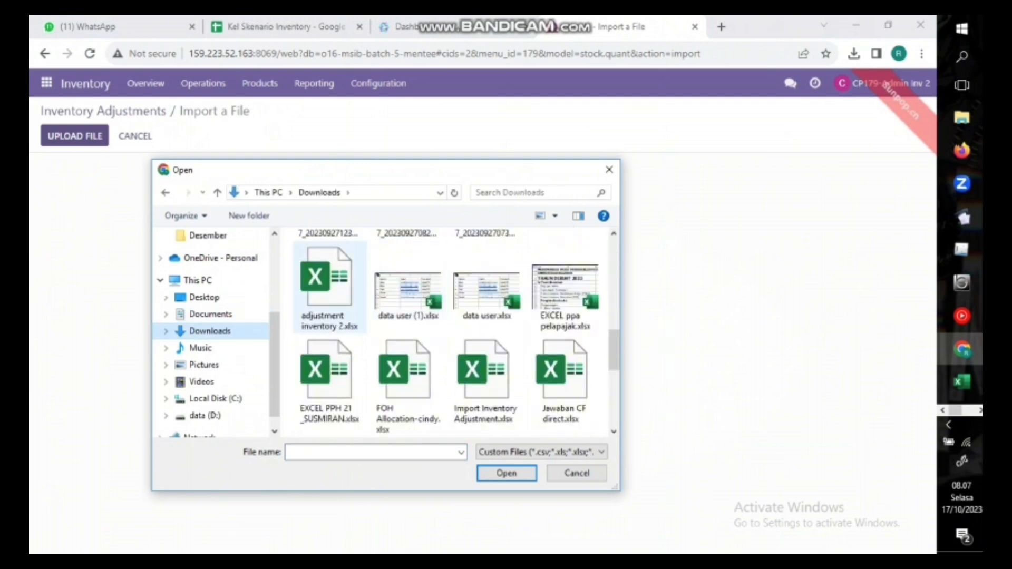
pyautogui.click(324, 295)
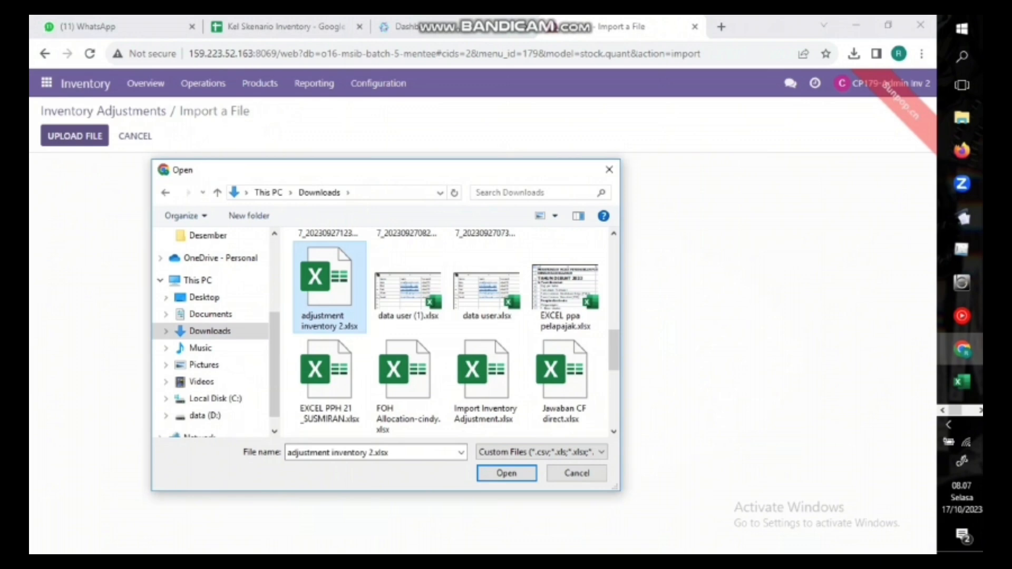
pyautogui.press('Return')
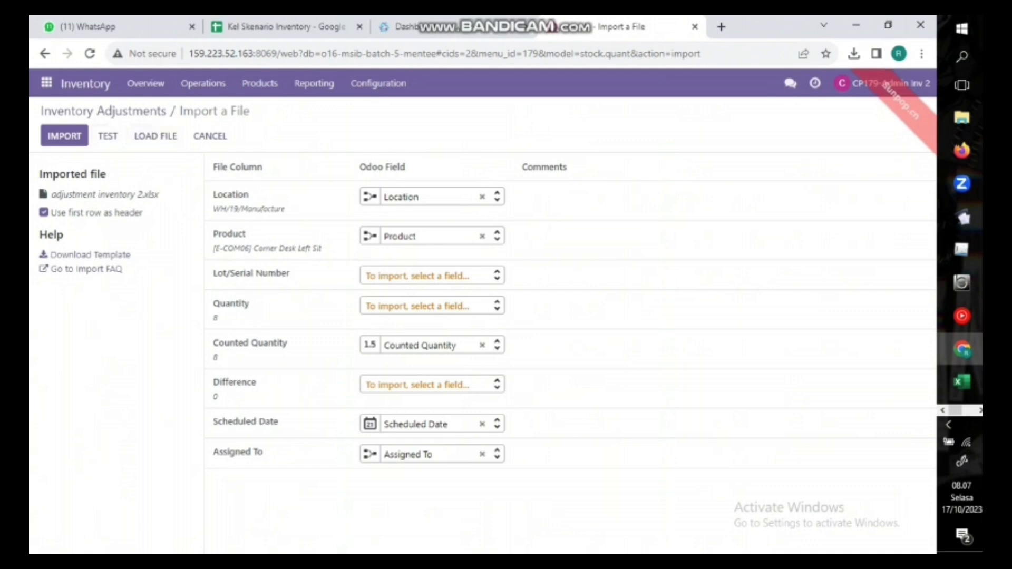
pyautogui.click(108, 136)
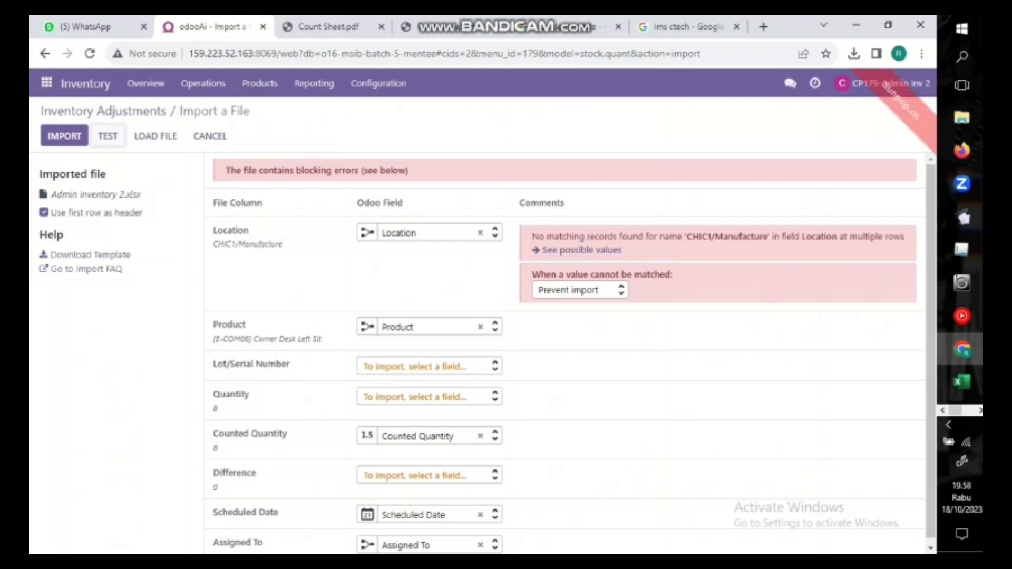
# - Leave the import and open the CHIC1/Stock location record through the Stock report's locations for the [E-COM06] product
pyautogui.click(203, 83)
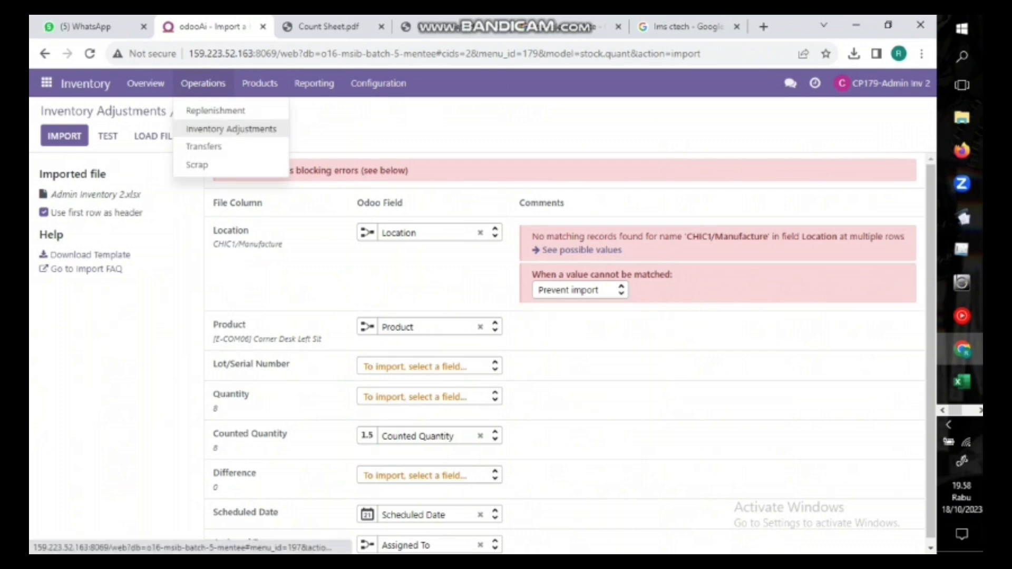
pyautogui.click(231, 129)
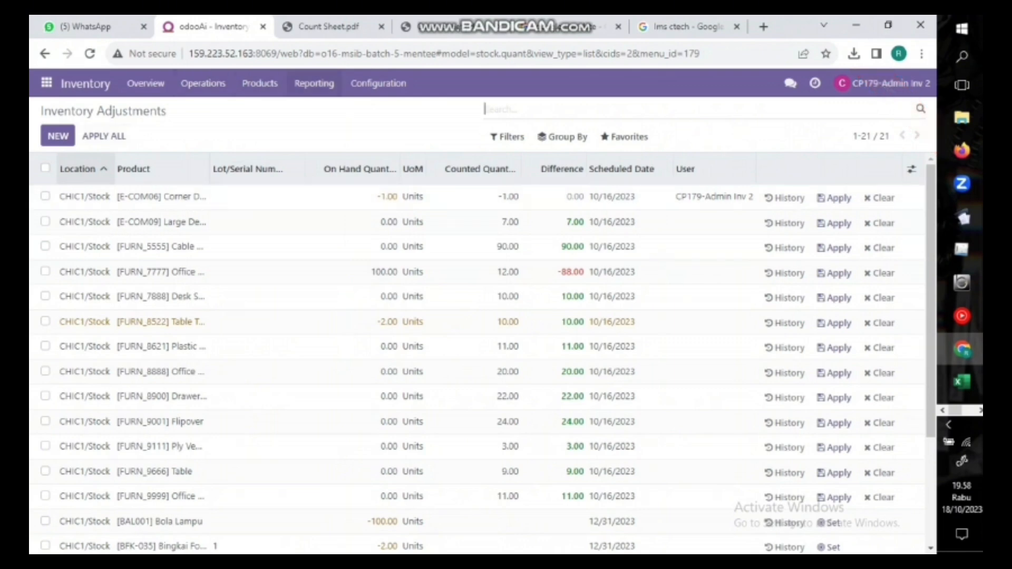
pyautogui.click(314, 83)
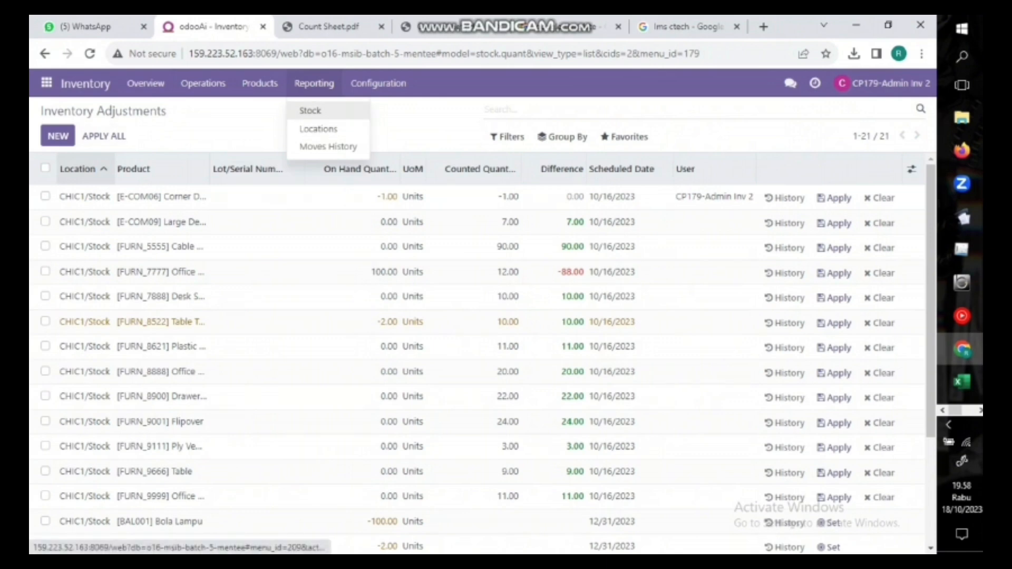
pyautogui.click(310, 110)
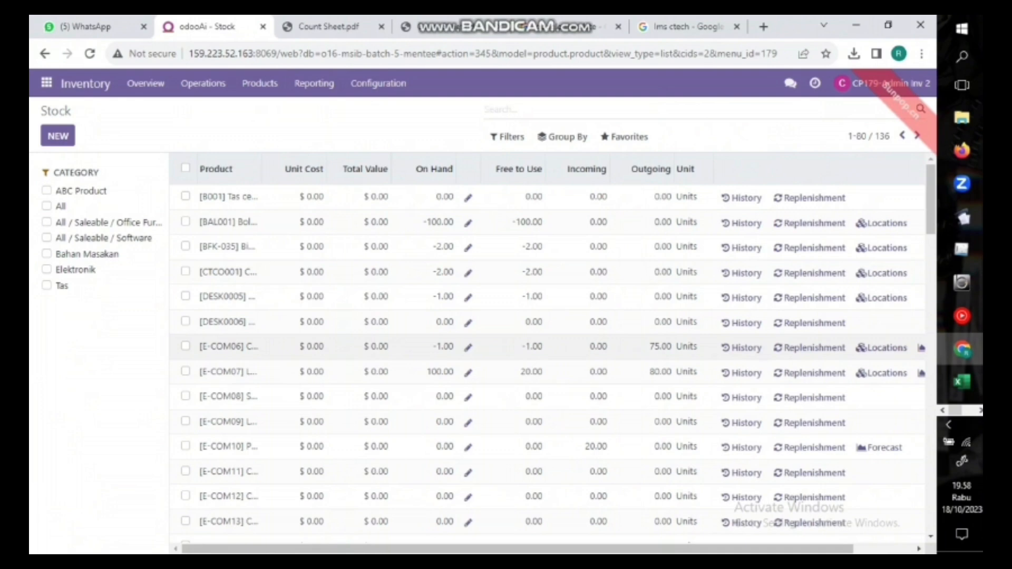
pyautogui.click(882, 348)
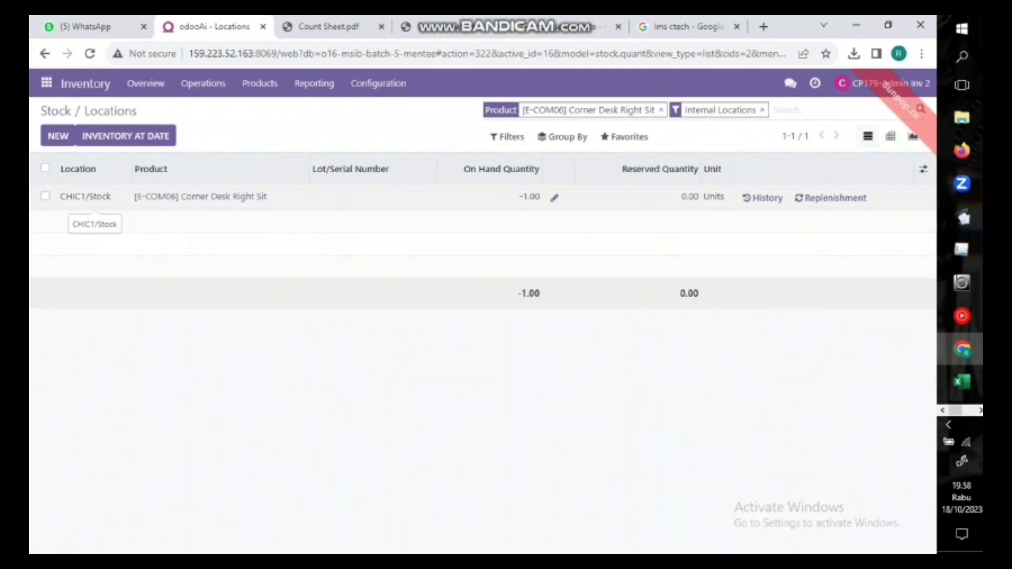
pyautogui.click(87, 200)
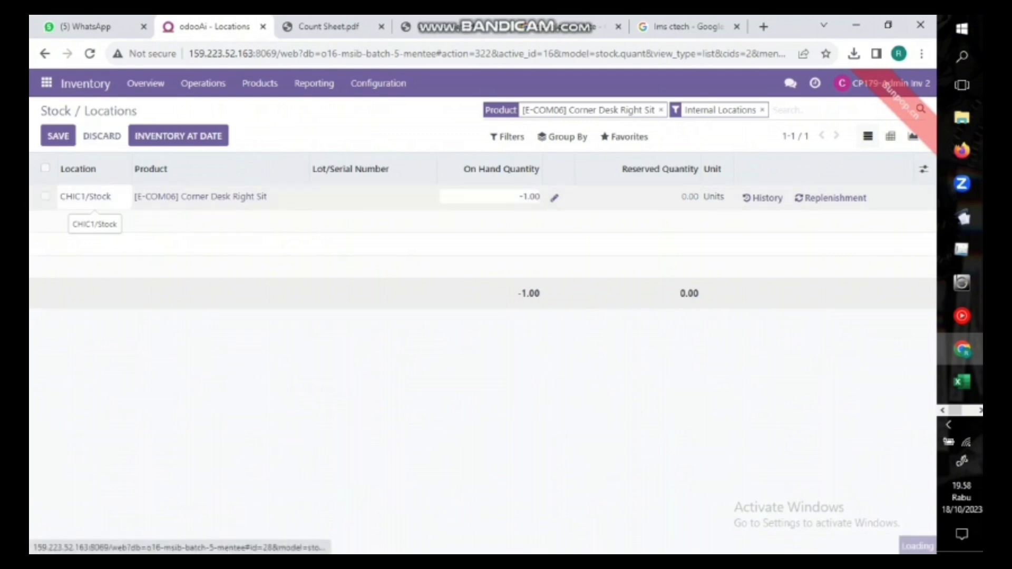
pyautogui.click(85, 197)
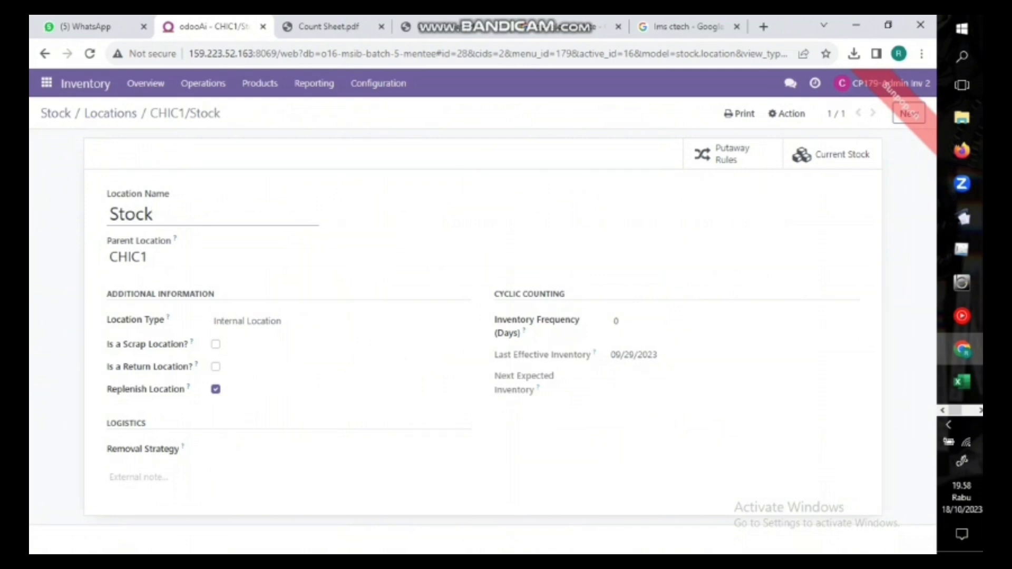
# - Rename the CHIC1/Stock location as "Manufacture" and save the record
pyautogui.press('BackSpace')
pyautogui.press('BackSpace')
pyautogui.press('BackSpace')
pyautogui.press('BackSpace')
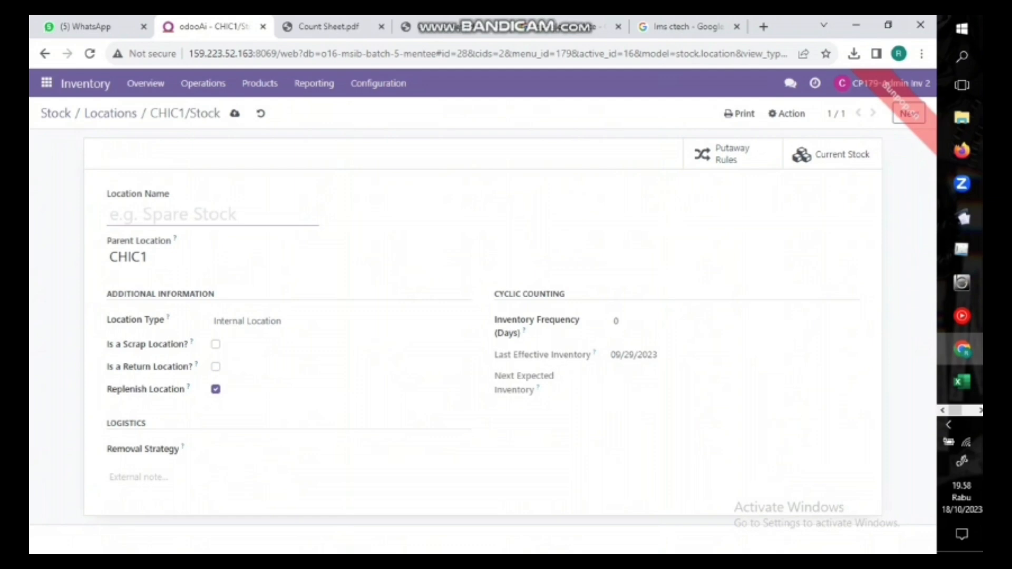
pyautogui.write('Manufacture')
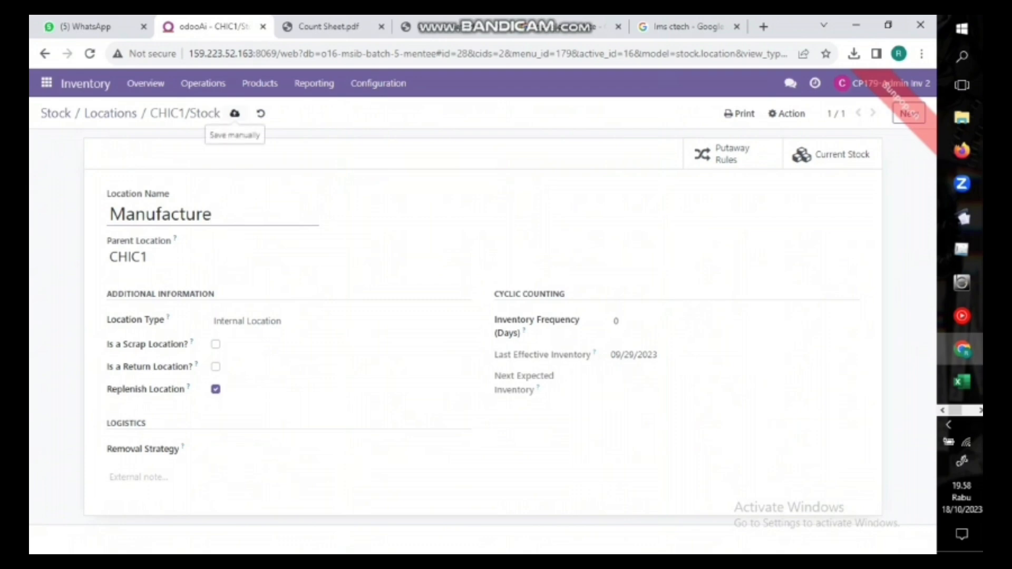
pyautogui.click(235, 113)
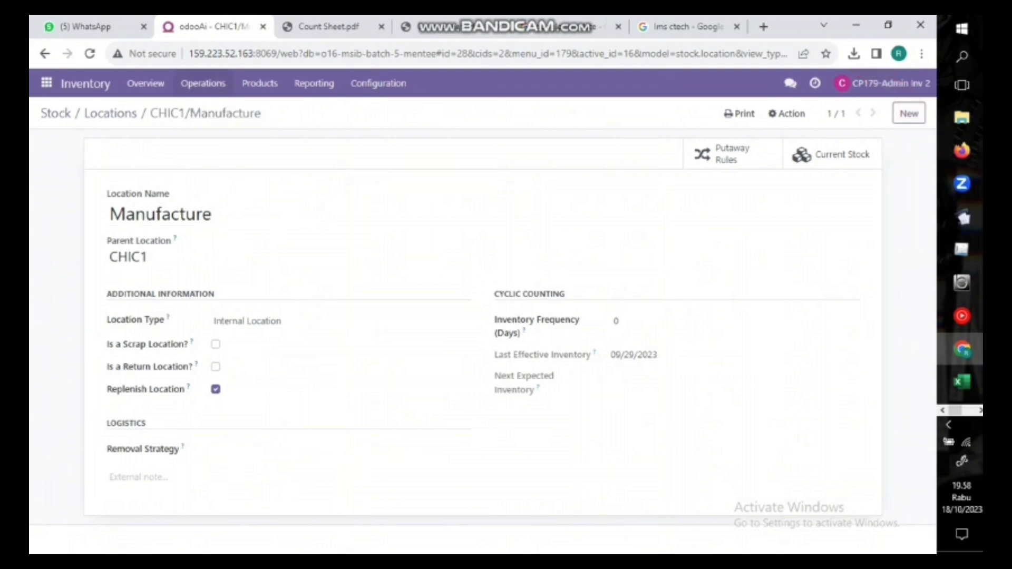
# - Open the Inventory Adjustments list and select the [E-COM09], [FURN_5555], [FURN_7888] and [FURN_8621] through [FURN_9999] lines of CHIC1/Manufacture
pyautogui.click(203, 84)
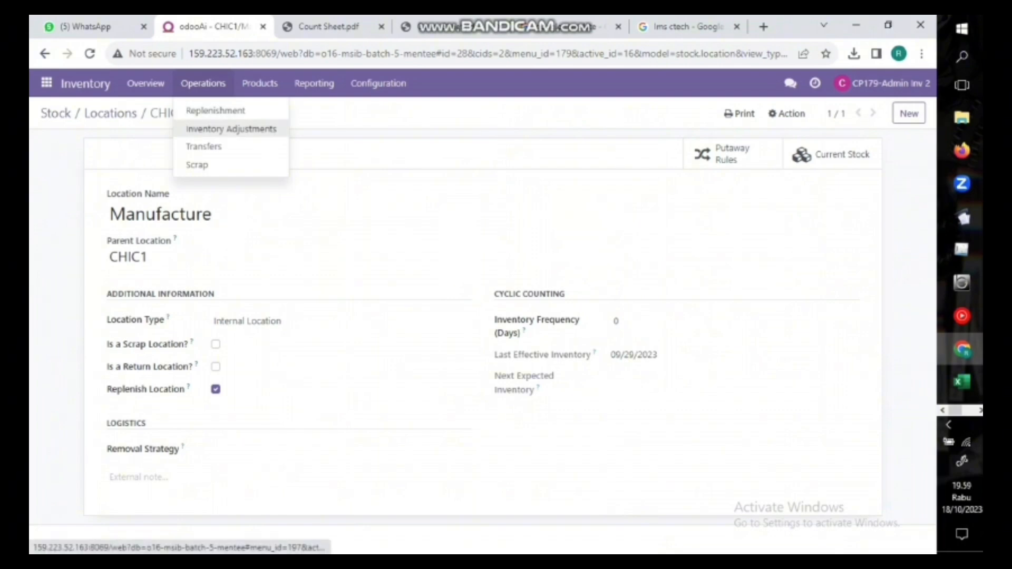
pyautogui.click(231, 128)
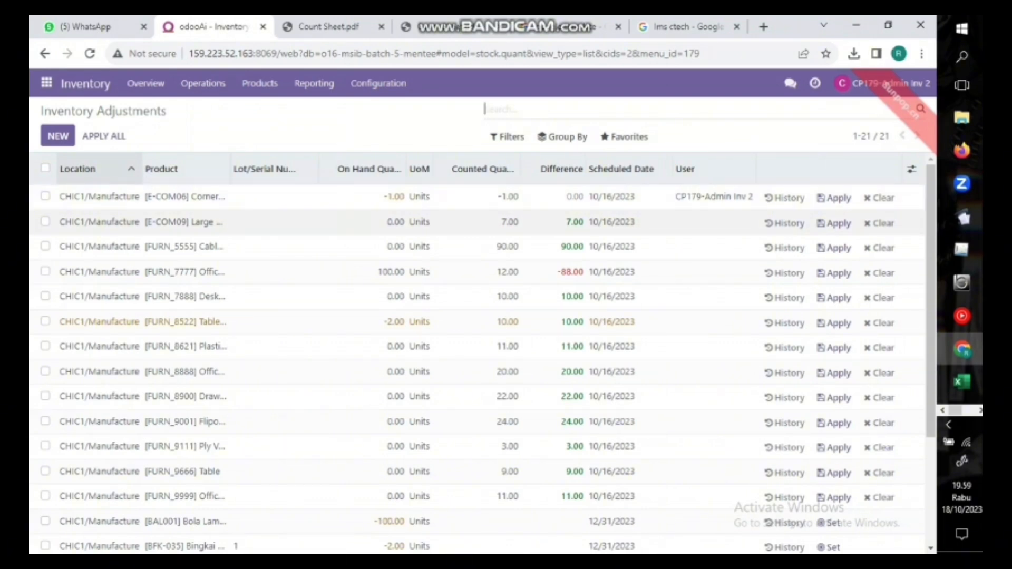
pyautogui.click(45, 222)
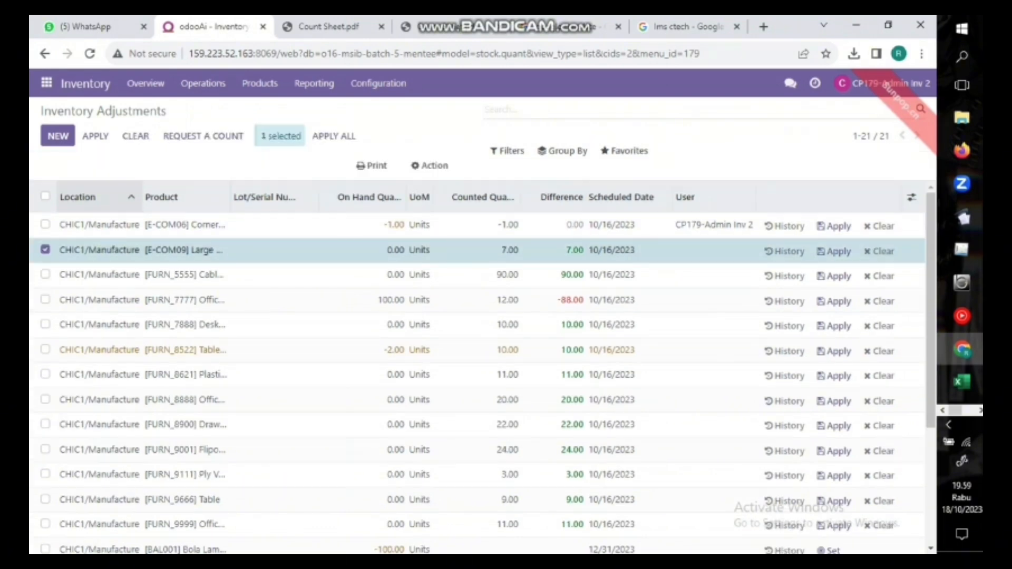
pyautogui.scroll(-1, 45, 258)
pyautogui.click(45, 203)
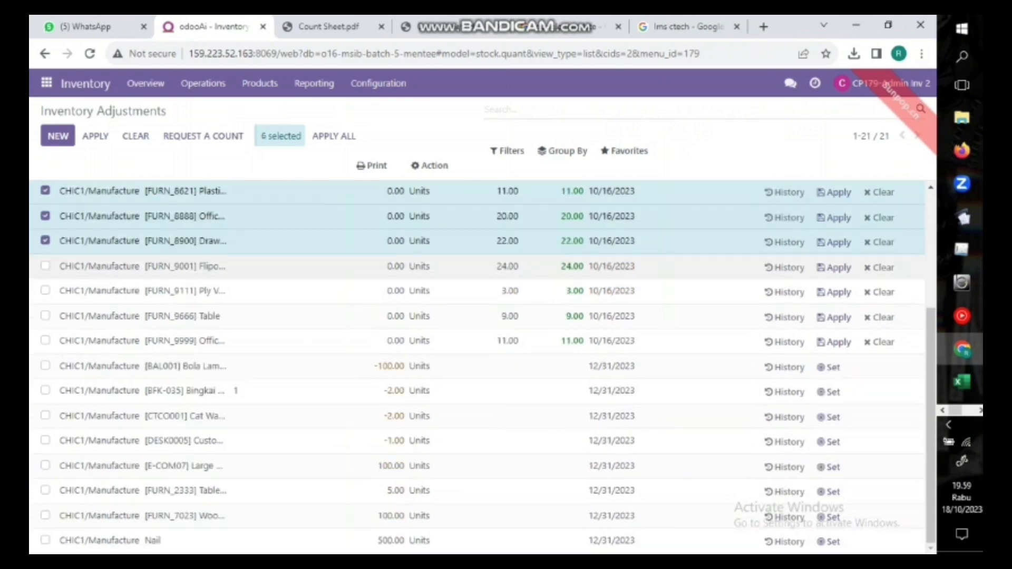
pyautogui.click(45, 266)
pyautogui.click(45, 291)
pyautogui.click(45, 316)
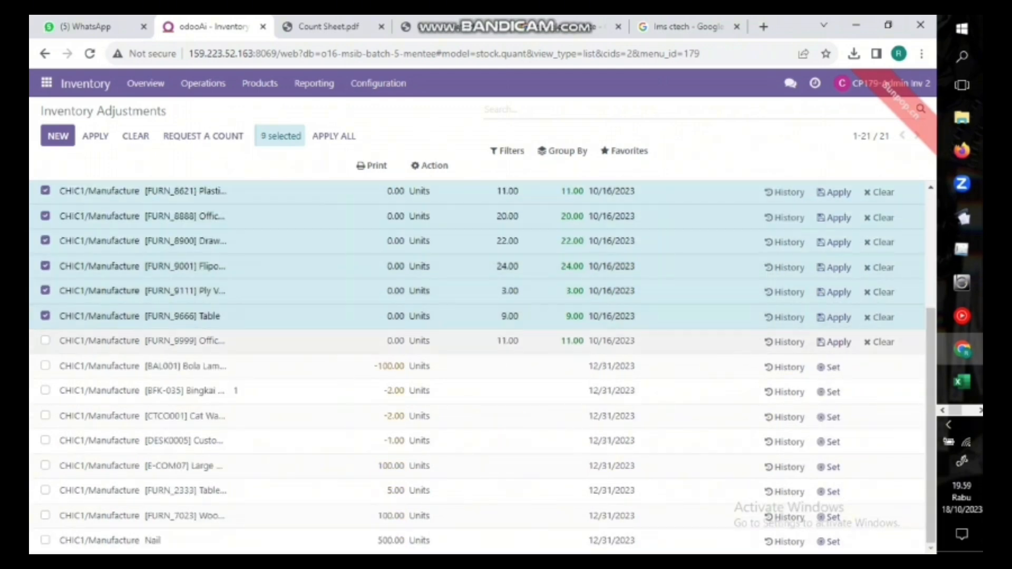
pyautogui.click(45, 340)
pyautogui.scroll(4, 45, 340)
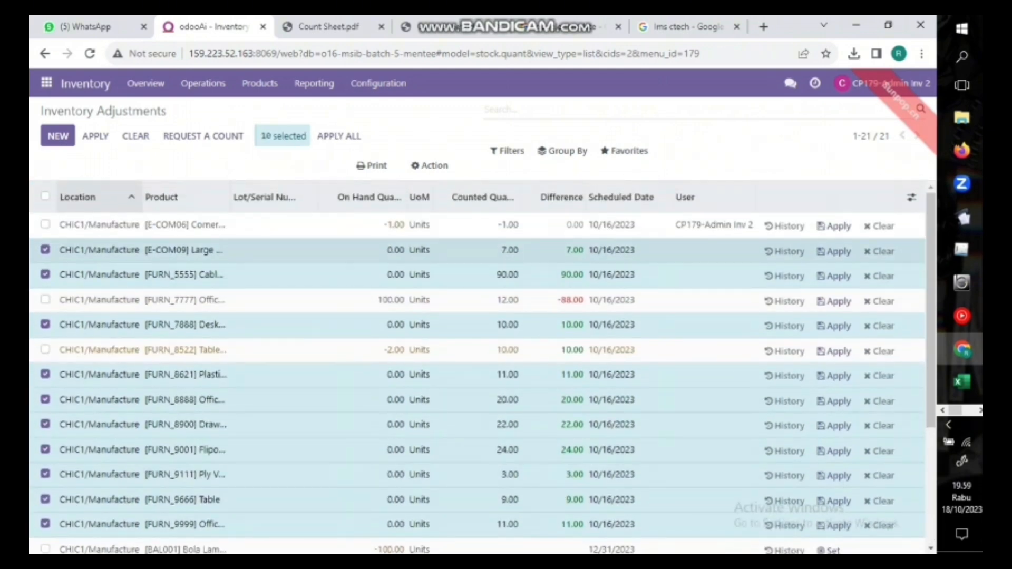
# - Print the Count Sheet for the selected adjustment lines, open the downloaded Count Sheet.pdf and review its product lines
pyautogui.click(372, 165)
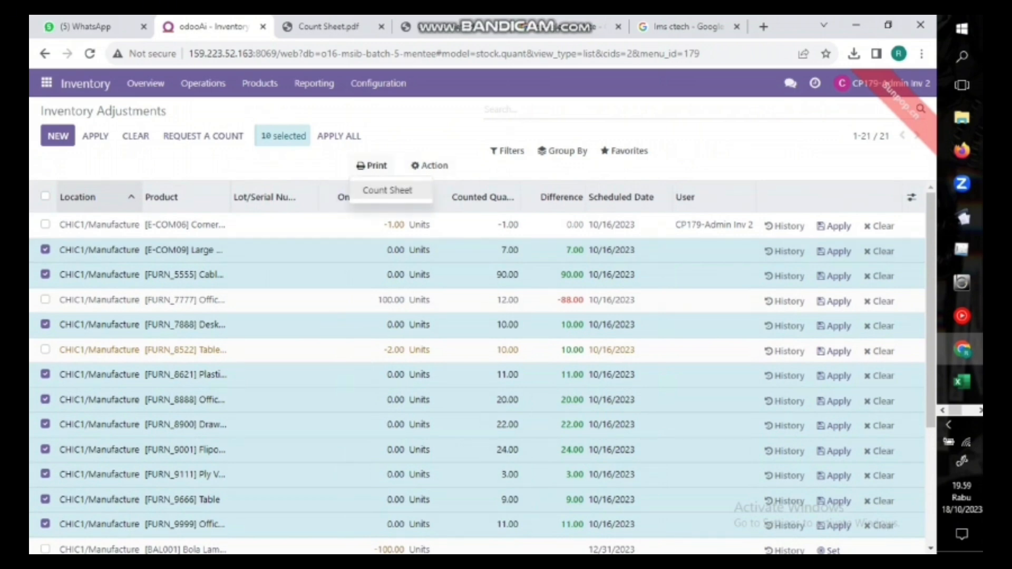
pyautogui.click(387, 190)
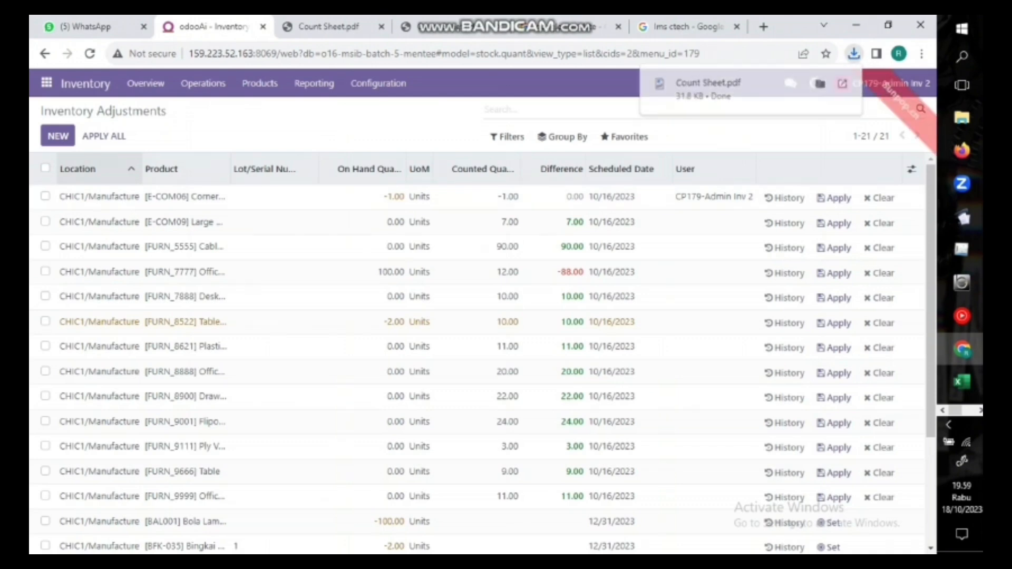
pyautogui.click(706, 89)
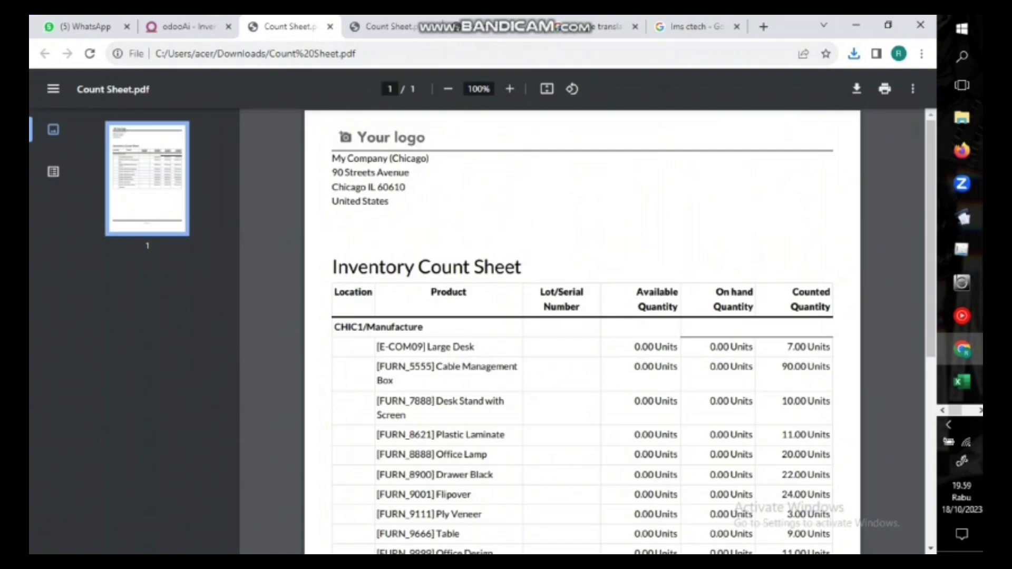
pyautogui.scroll(-1, 582, 332)
pyautogui.scroll(1, 582, 332)
pyautogui.scroll(-3, 583, 332)
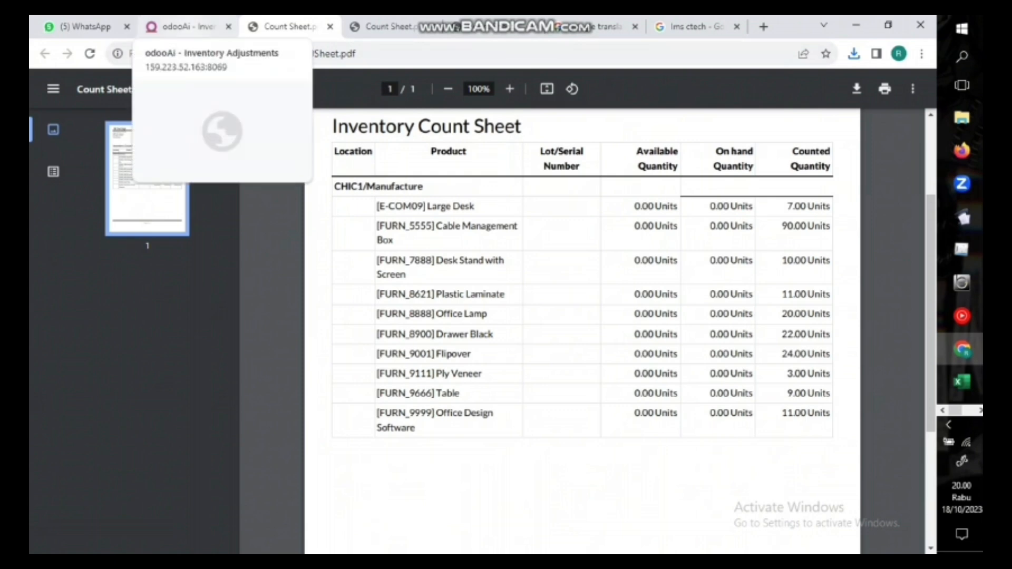
# - Return to Odoo, open Discuss and start a direct message conversation with CP155-Supervisor 2
pyautogui.click(182, 27)
pyautogui.click(46, 83)
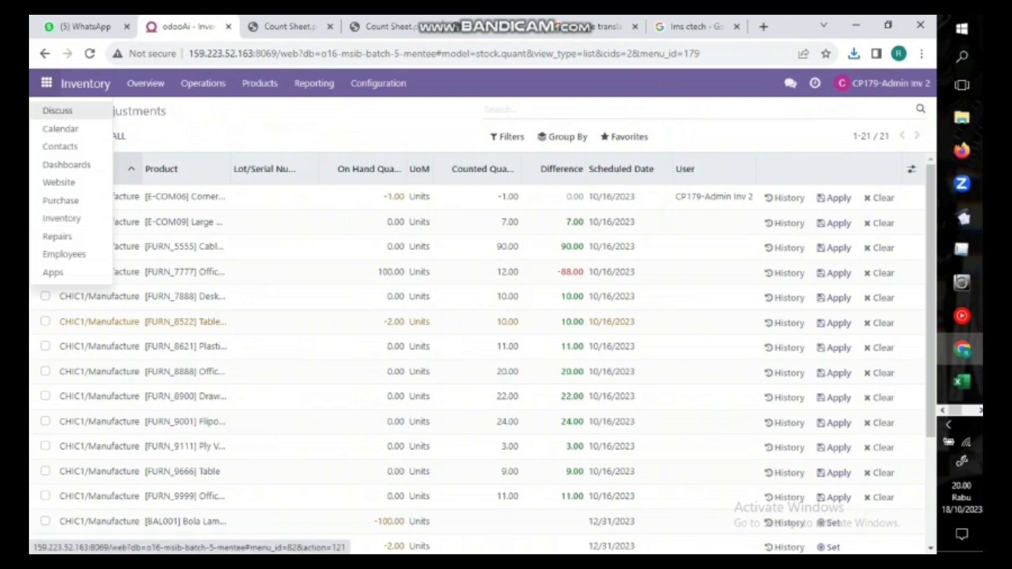
pyautogui.click(58, 110)
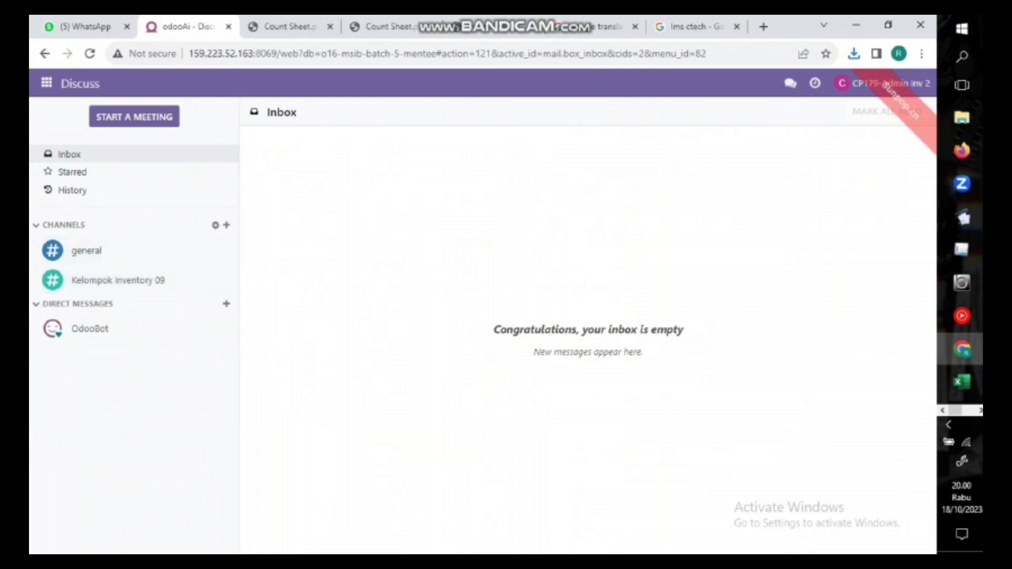
pyautogui.click(226, 303)
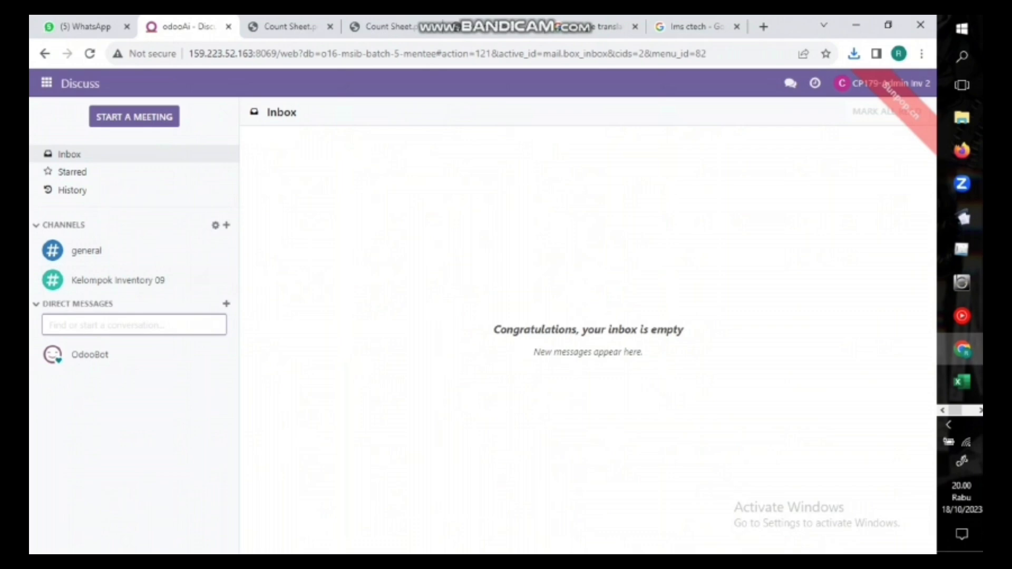
pyautogui.write('s')
pyautogui.press('Return')
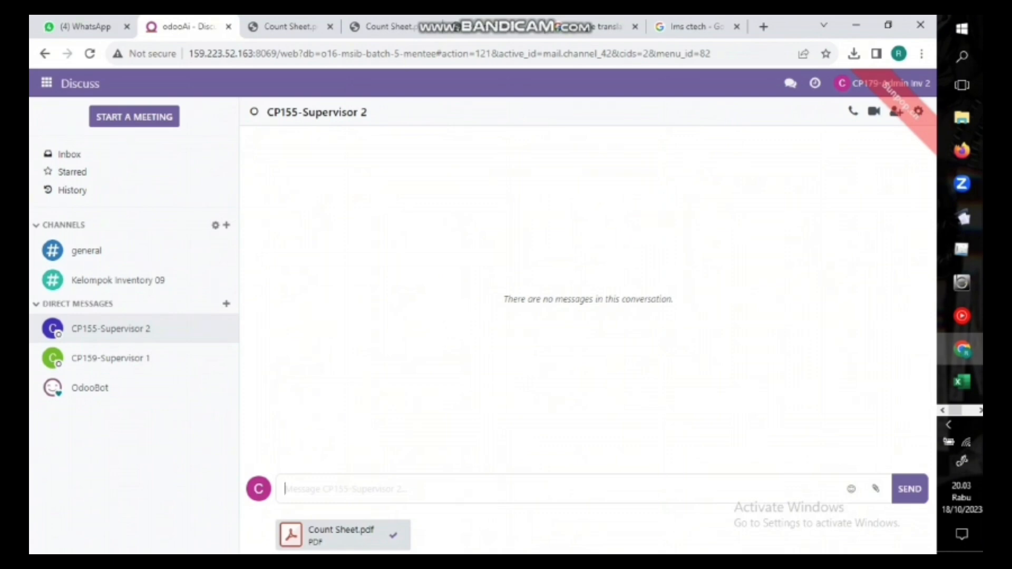
# - Send CP155-Supervisor 2 the message "Tolong lakukan apply pada file berikut:" with Count Sheet.pdf attached
pyautogui.write('Tolong lal')
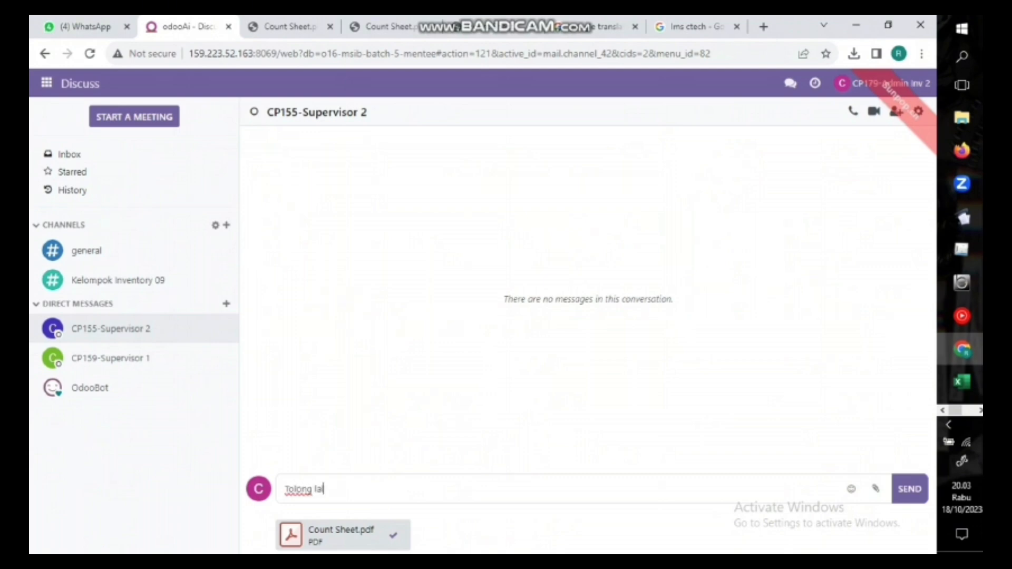
pyautogui.press('BackSpace')
pyautogui.write('kukan apply pada ')
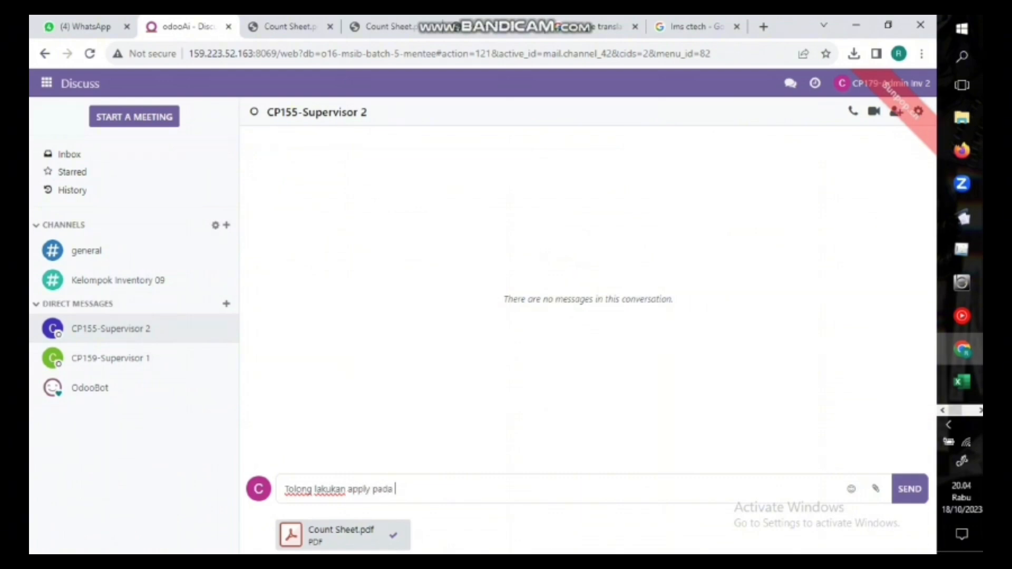
pyautogui.write('file berikut:')
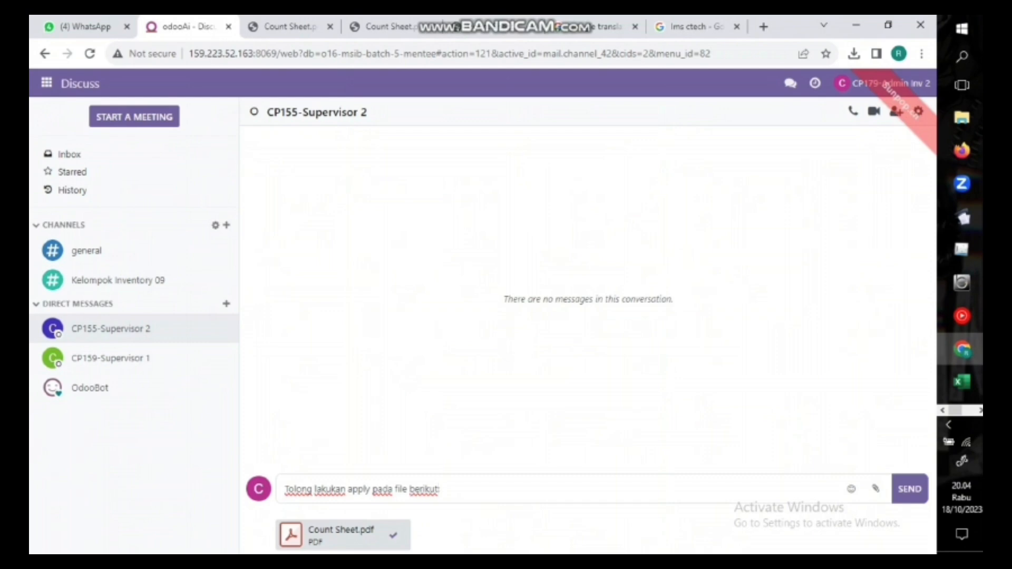
pyautogui.press('Return')
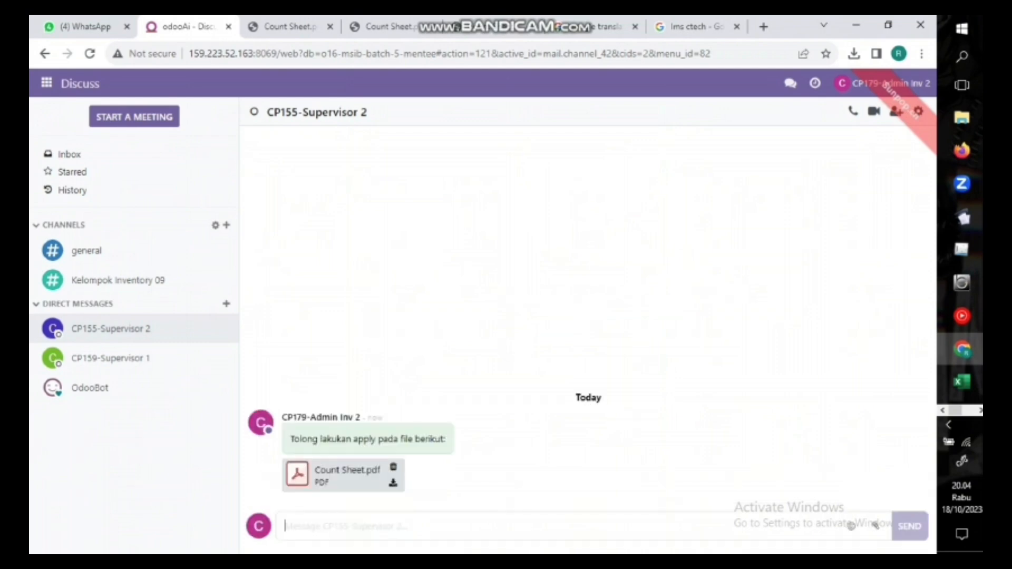
# - Send the follow-up message "Lalu lakukan pengecekan pada report inventory valuation dan report location" to CP155-Supervisor 2
pyautogui.write('L')
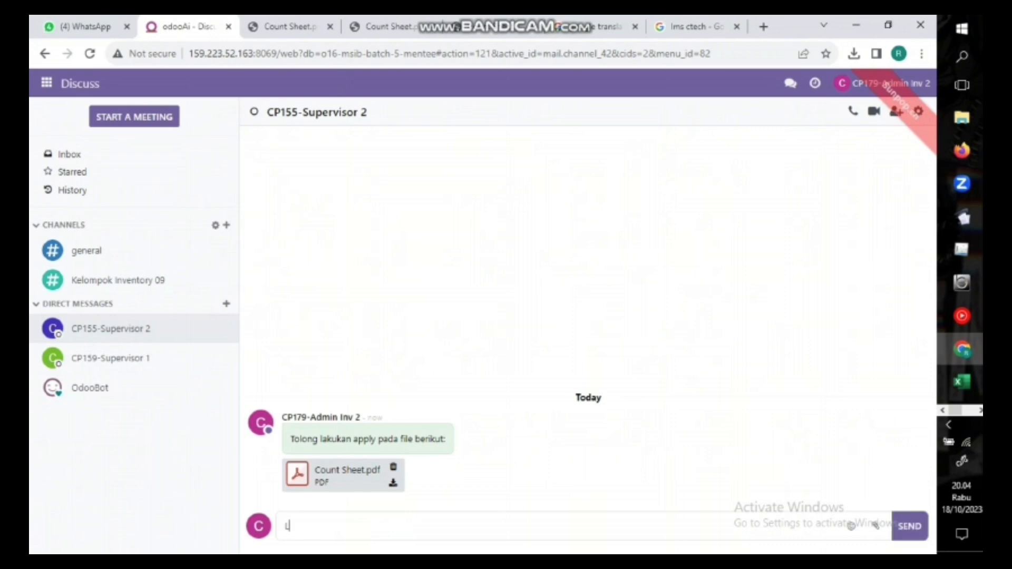
pyautogui.write('alu lakukan p')
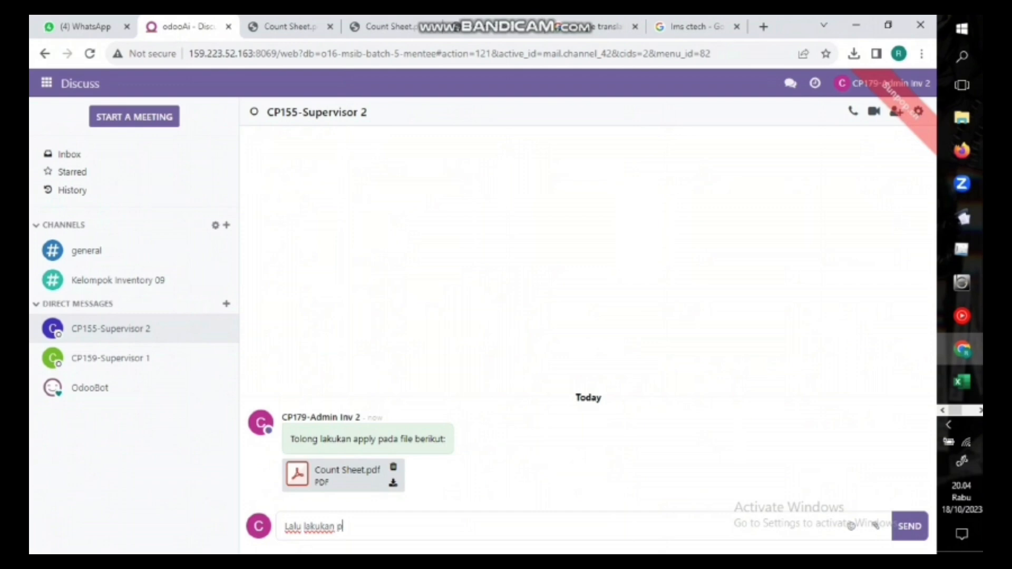
pyautogui.write('engecekan pad')
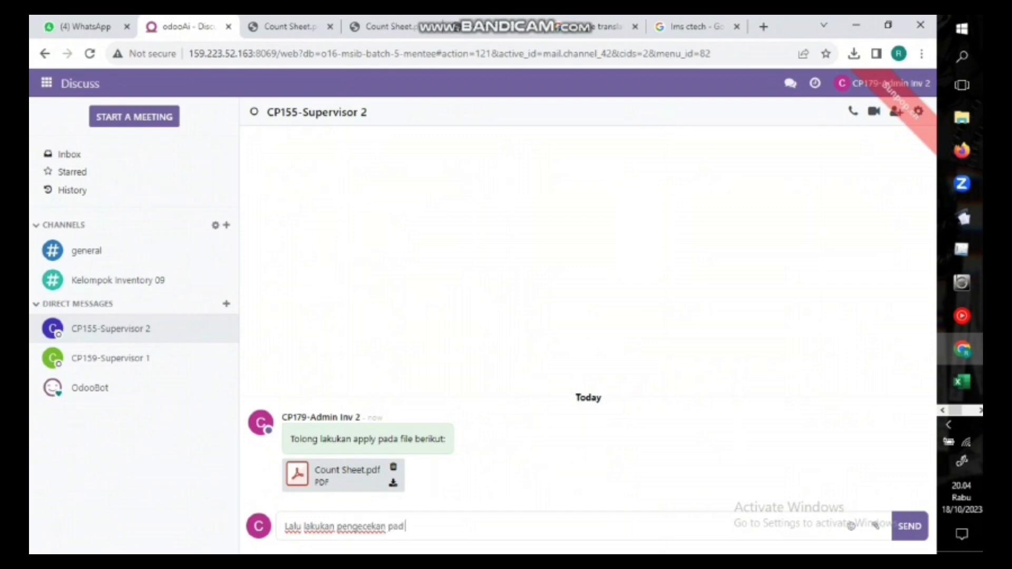
pyautogui.write('a report inventory')
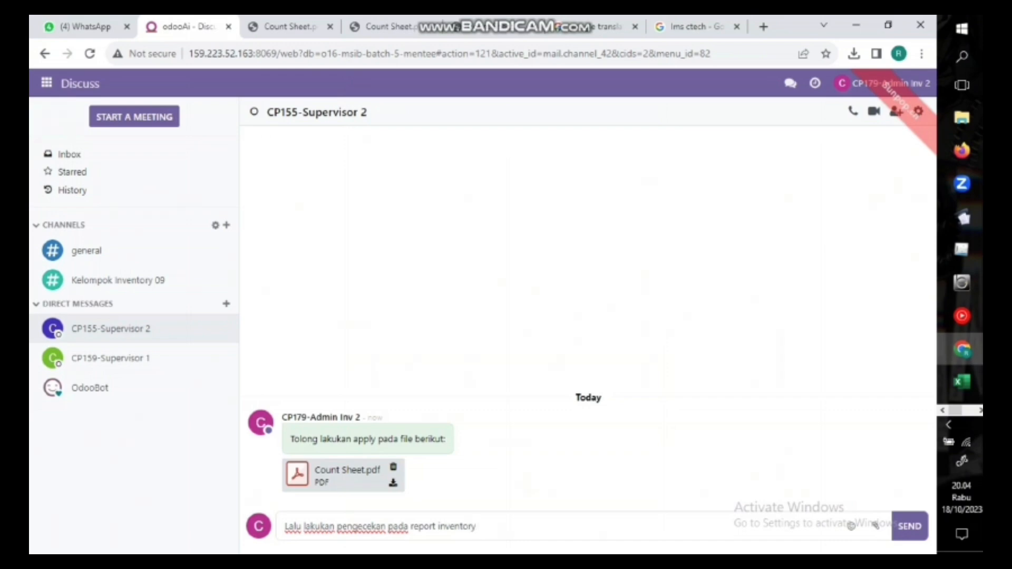
pyautogui.write(' valuation dan report lo')
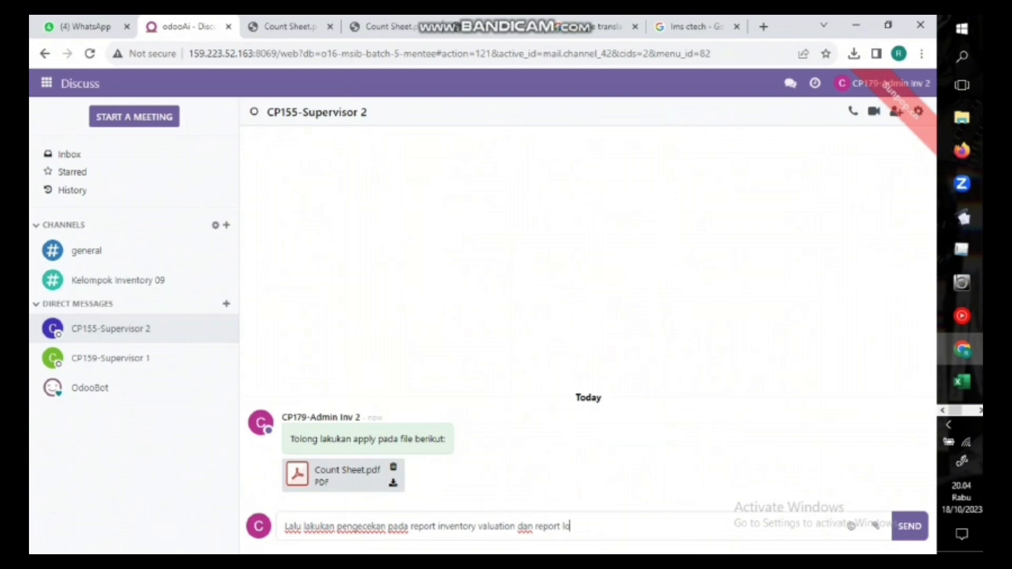
pyautogui.write('cation')
pyautogui.press('Return')
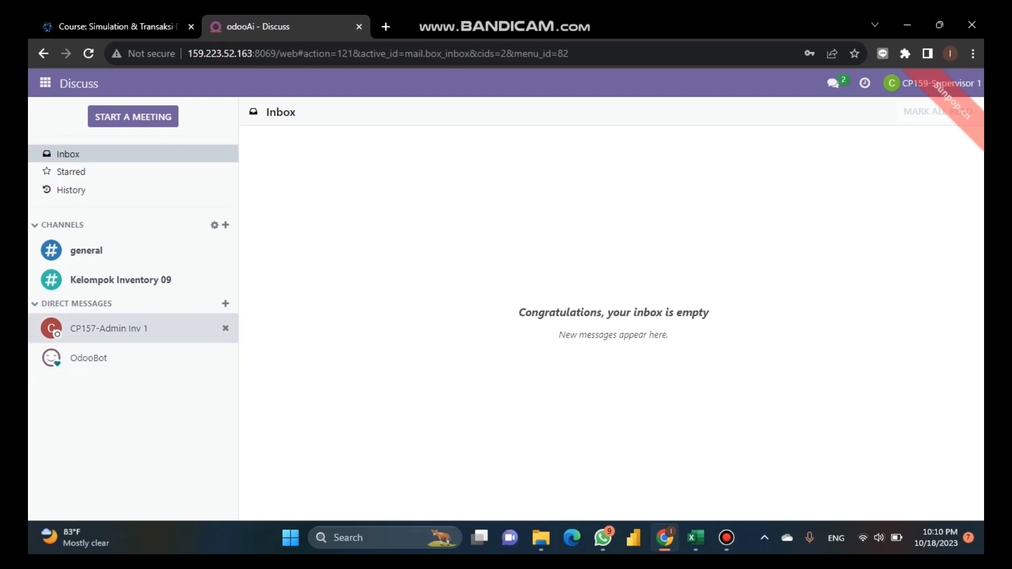
# - Open the direct conversation with CP157-Admin Inv 1 and reply "baik, akan saya apply"
pyautogui.click(108, 328)
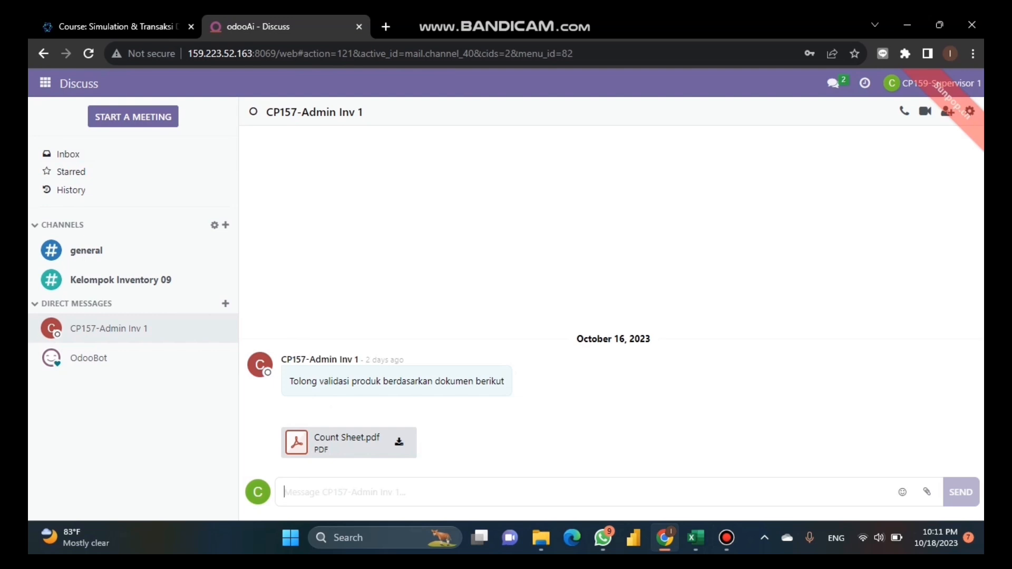
pyautogui.write('baik akan saya apply')
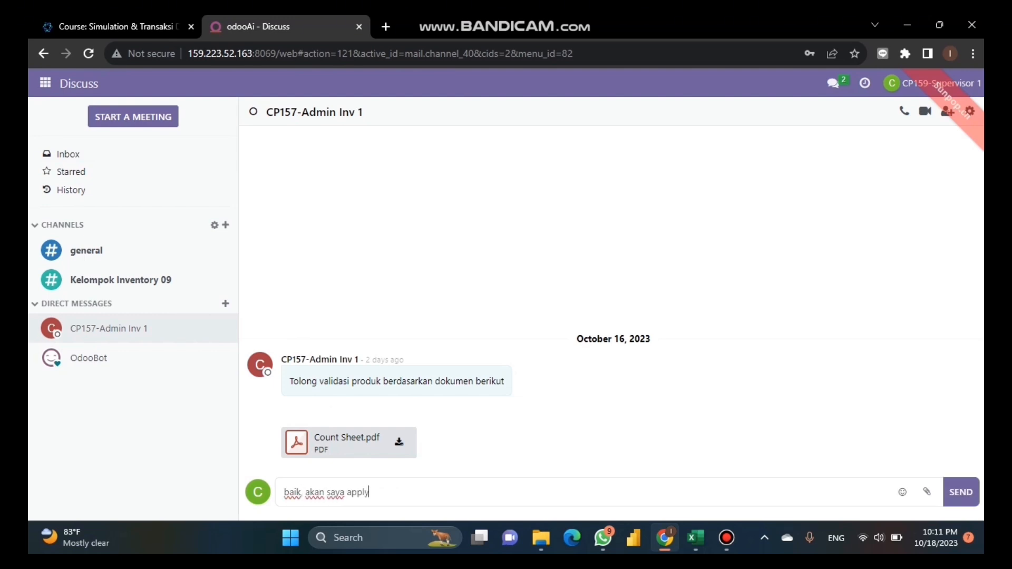
pyautogui.press('Return')
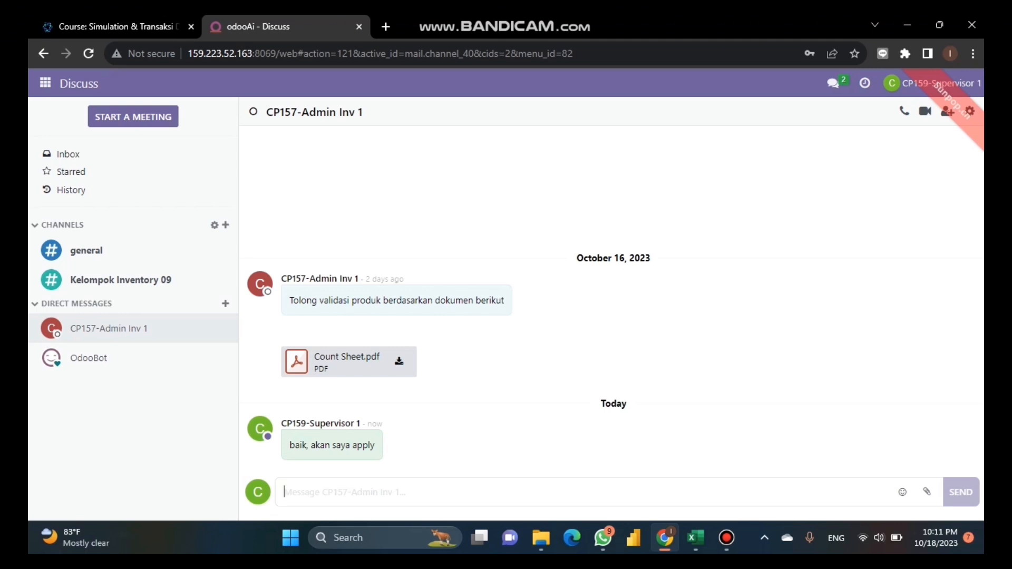
# - Open Inventory Adjustments in the Inventory app and look through the adjustment lines
pyautogui.click(47, 82)
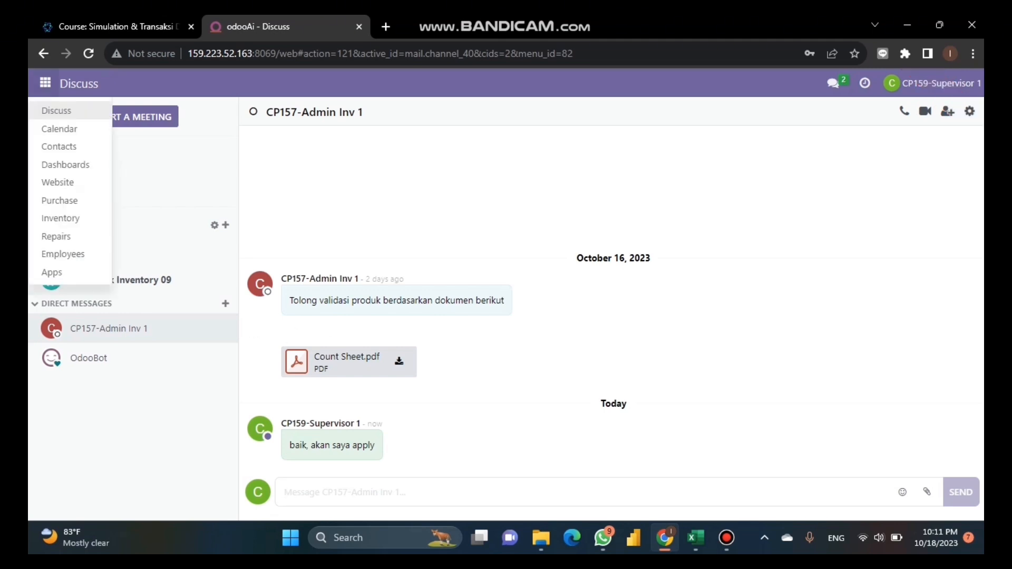
pyautogui.click(60, 218)
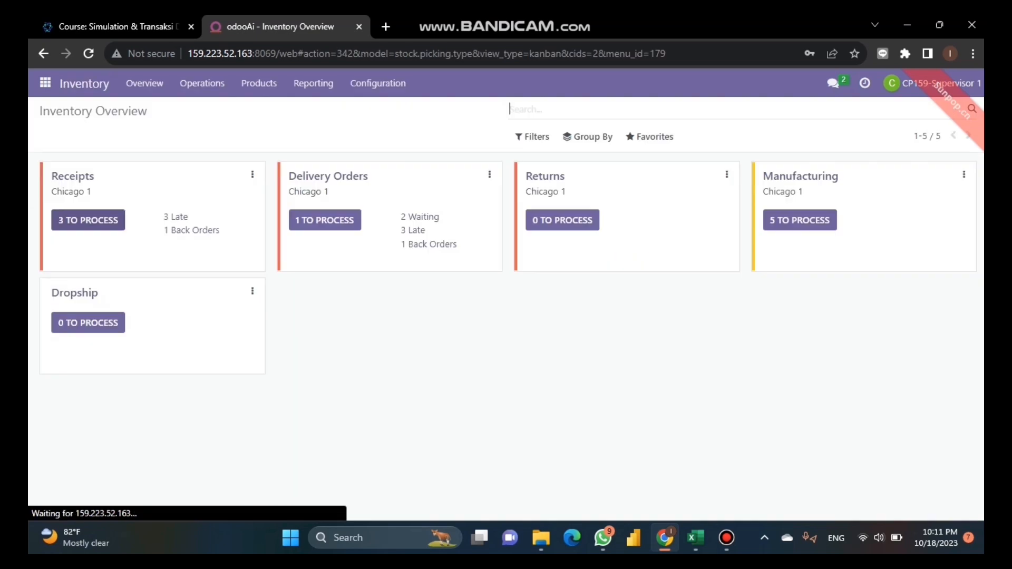
pyautogui.click(202, 83)
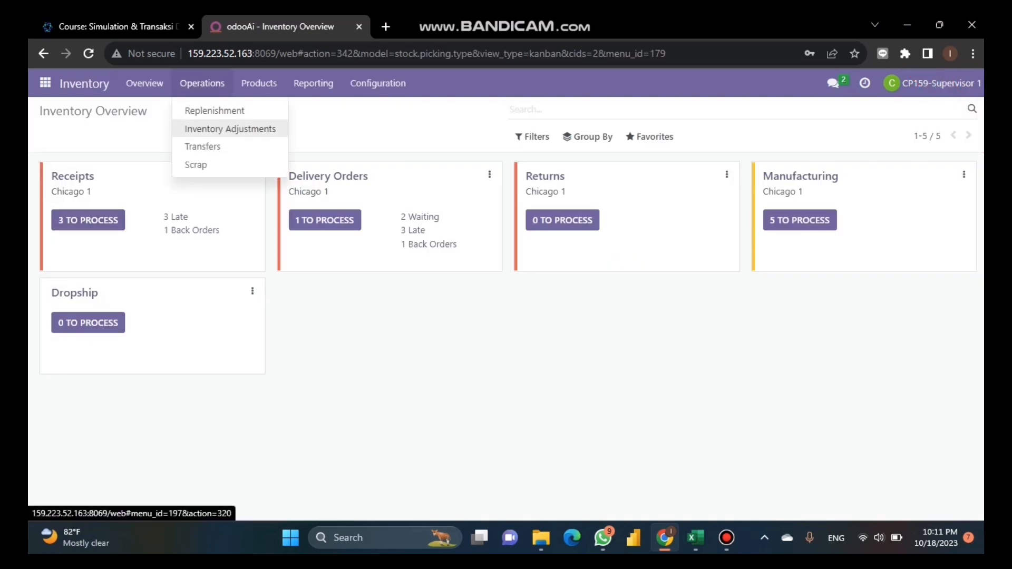
pyautogui.click(230, 129)
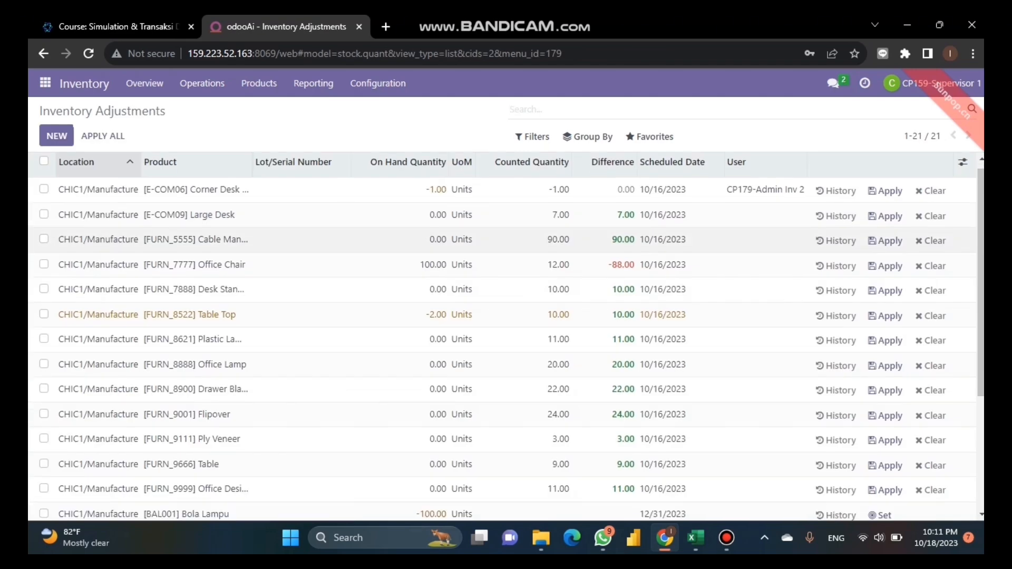
pyautogui.scroll(-4, 506, 338)
pyautogui.scroll(4, 506, 243)
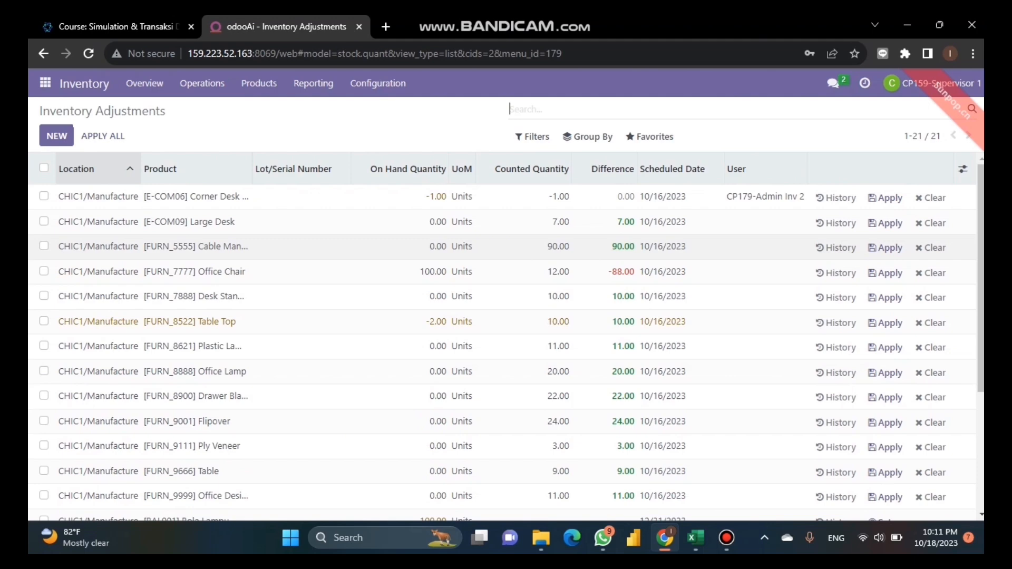
pyautogui.scroll(-4, 506, 254)
pyautogui.scroll(4, 506, 253)
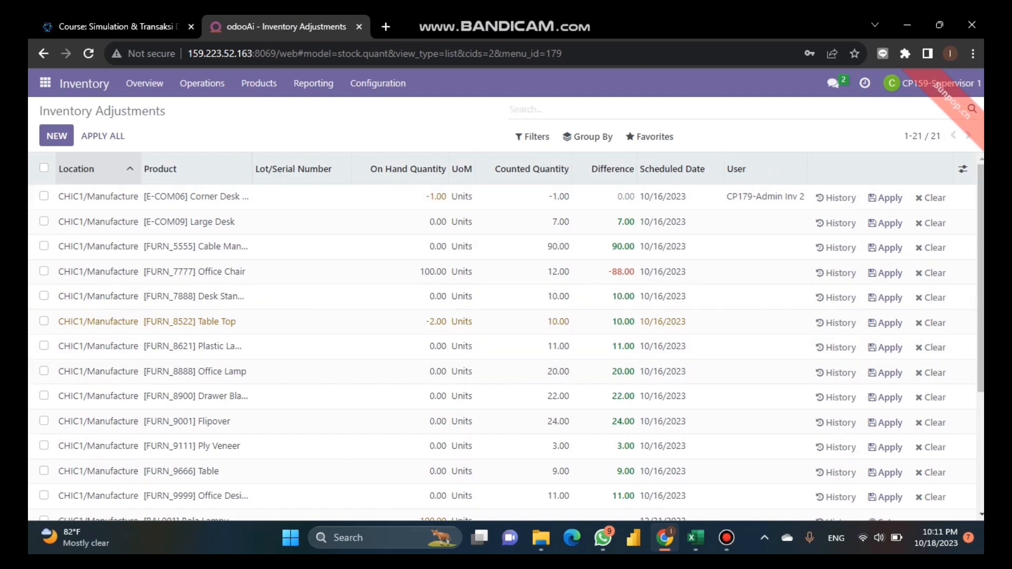
# - Group the adjustment lines by Last Updated on and expand the October 2023 group
pyautogui.click(587, 137)
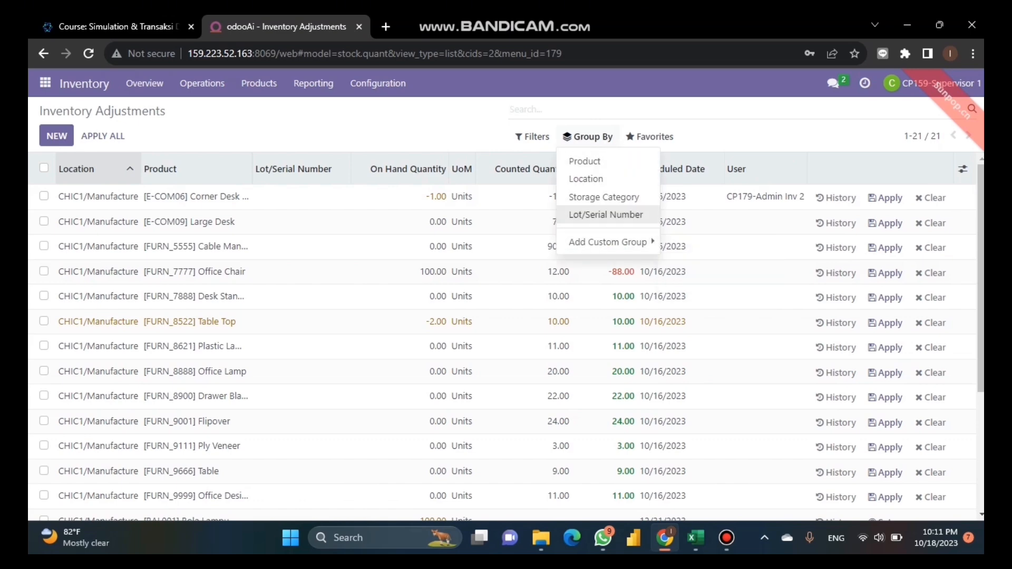
pyautogui.moveTo(607, 242)
pyautogui.click(717, 245)
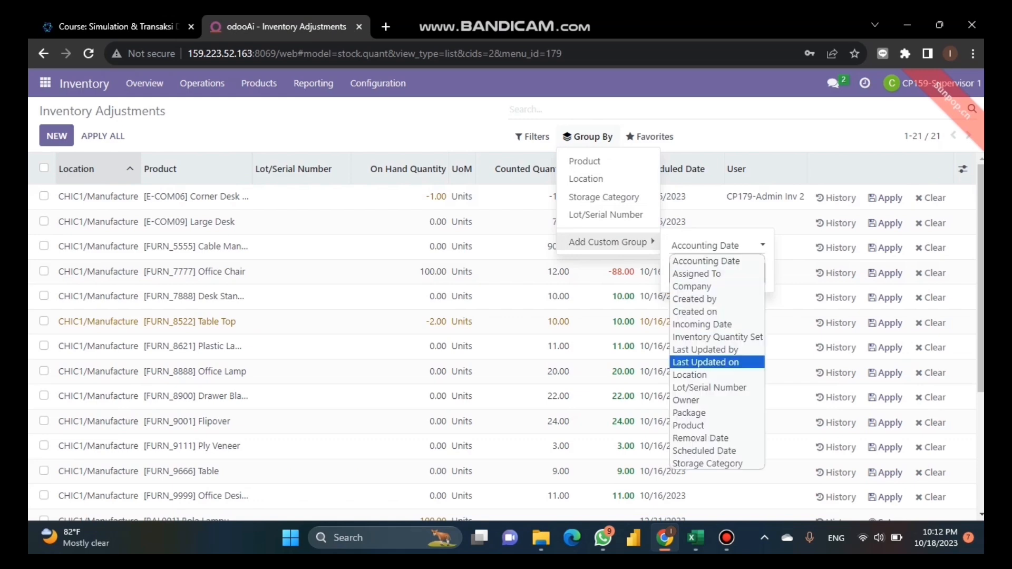
pyautogui.click(696, 363)
pyautogui.click(91, 217)
pyautogui.scroll(-2, 337, 262)
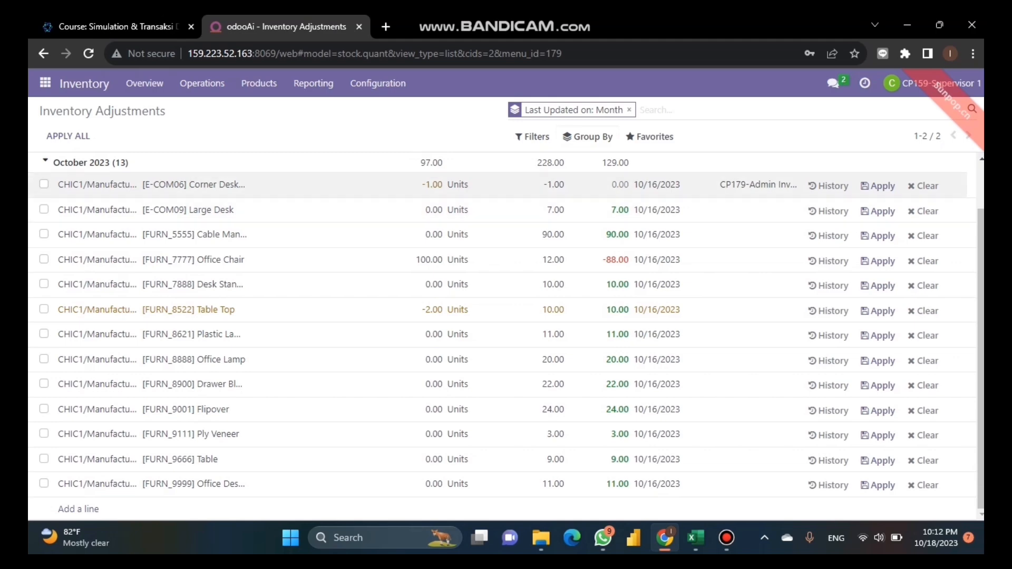
# - Select all 13 adjustment lines in the October 2023 group and apply them with the reason "Quantity Updated"
pyautogui.click(43, 184)
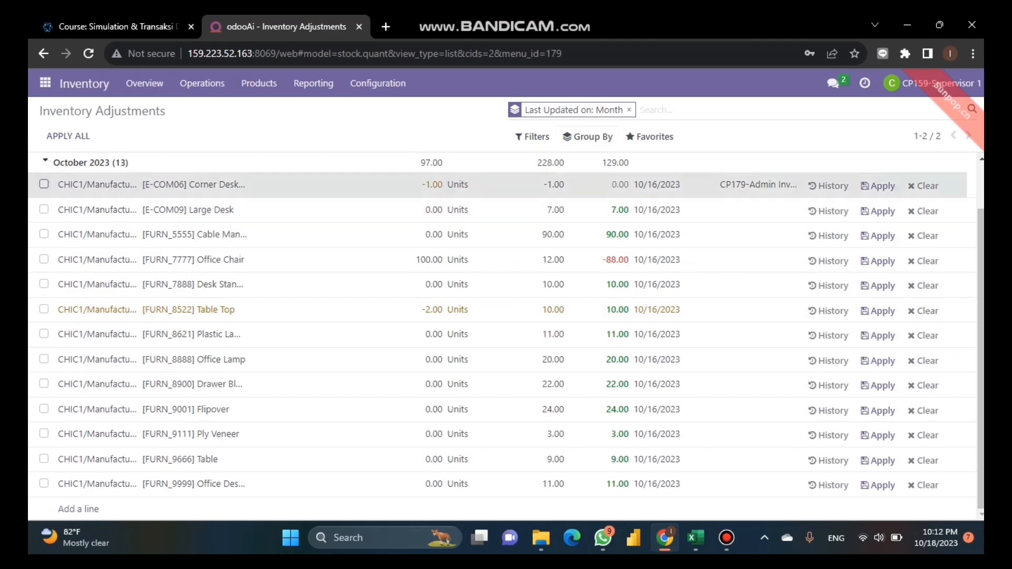
pyautogui.click(43, 209)
pyautogui.click(44, 234)
pyautogui.click(44, 259)
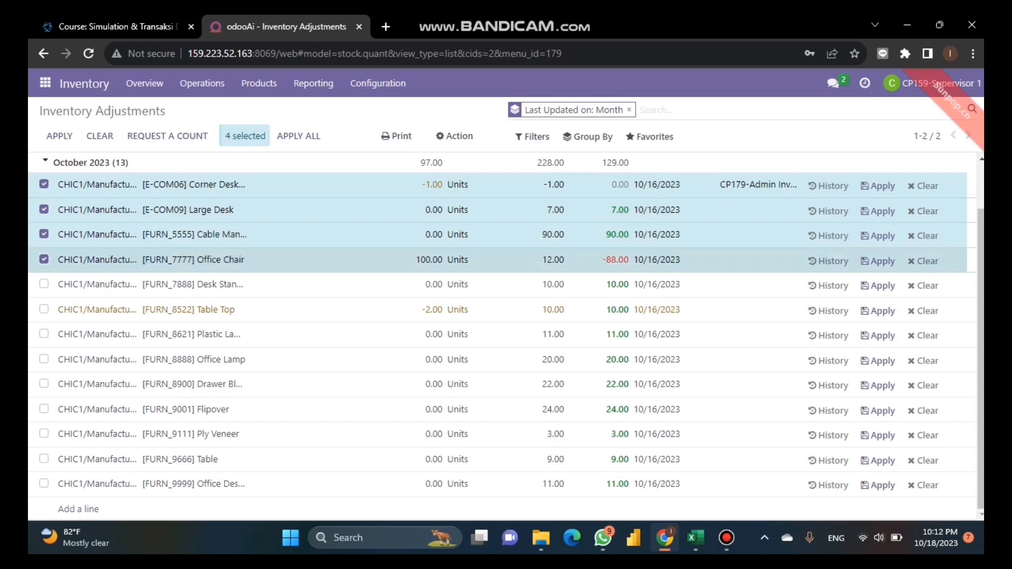
pyautogui.click(44, 284)
pyautogui.click(44, 309)
pyautogui.click(44, 334)
pyautogui.click(44, 359)
pyautogui.click(43, 384)
pyautogui.click(44, 409)
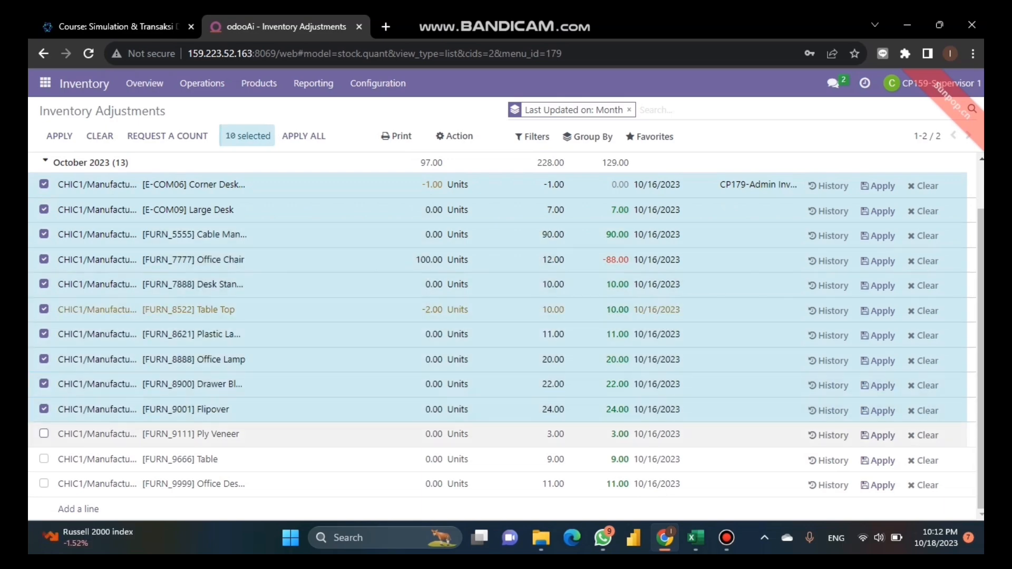
pyautogui.click(43, 434)
pyautogui.click(44, 459)
pyautogui.click(43, 484)
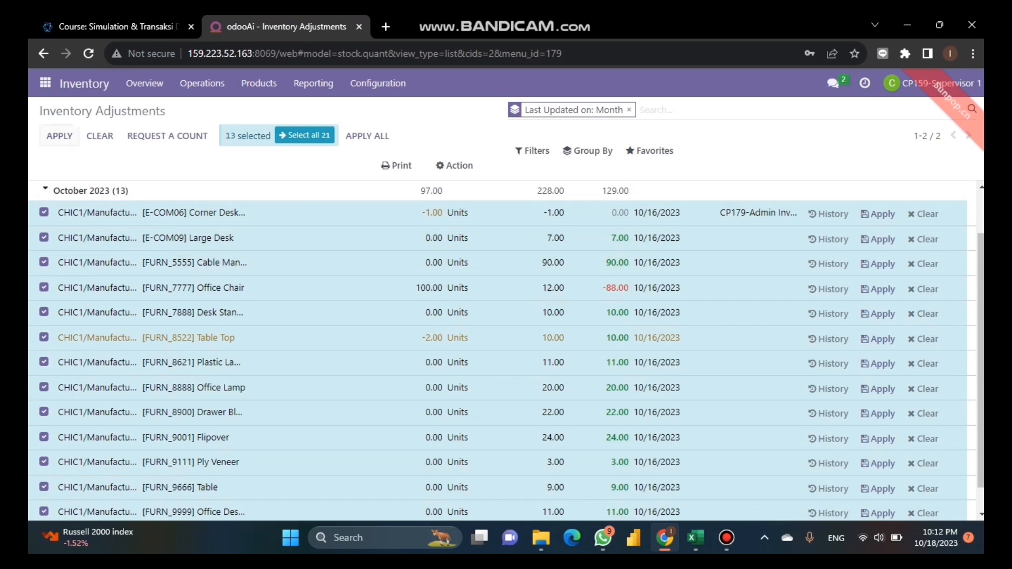
pyautogui.click(59, 136)
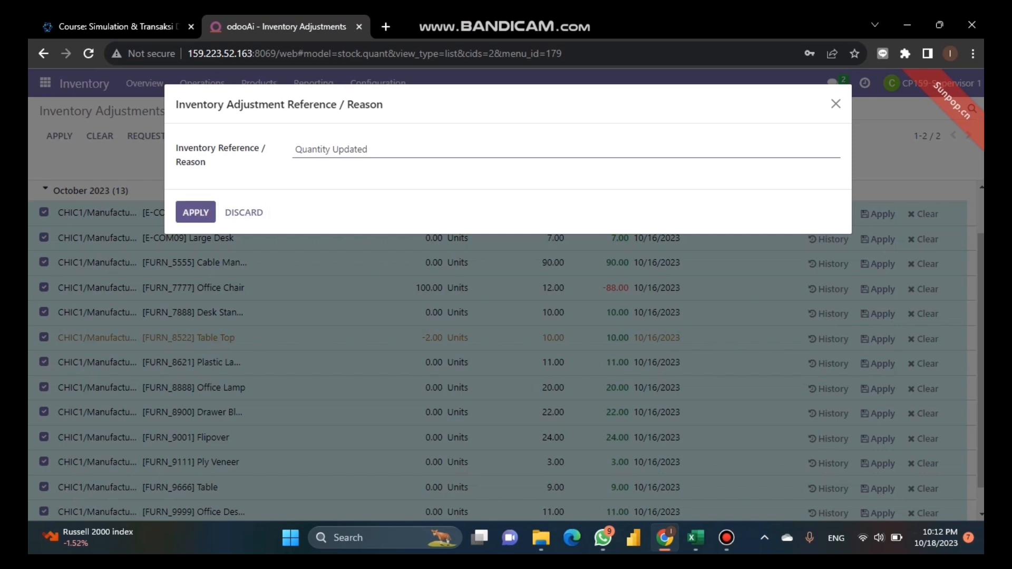
pyautogui.click(195, 212)
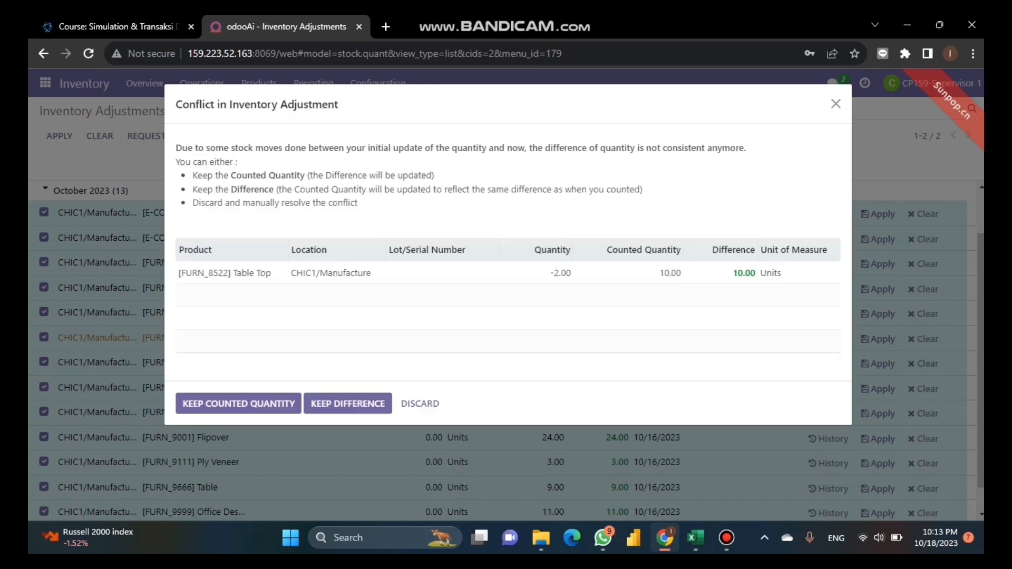
# - Resolve the Table Top conflict by keeping the counted quantity, and apply the tracked products without lot or serial numbers
pyautogui.click(238, 404)
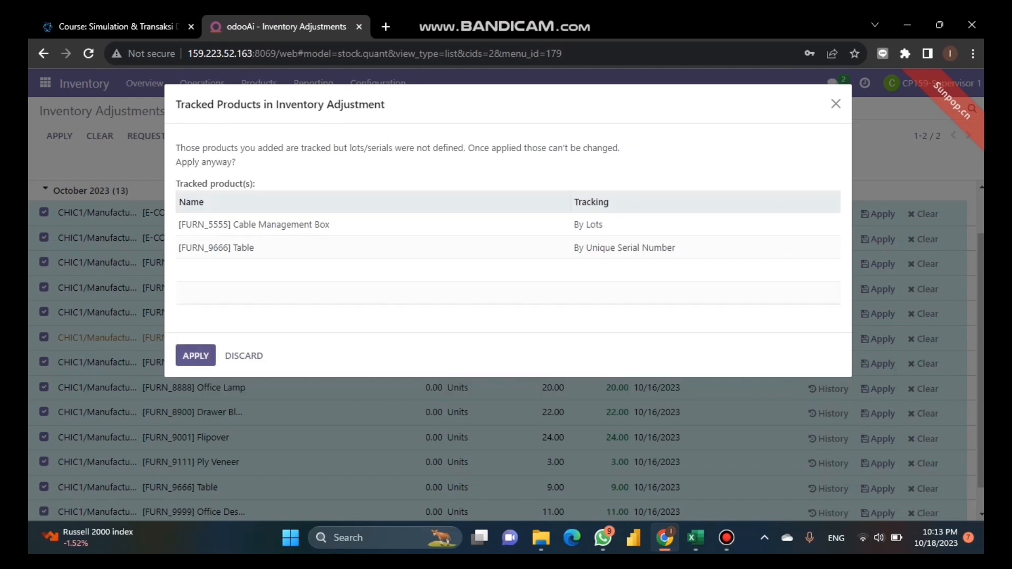
pyautogui.click(196, 356)
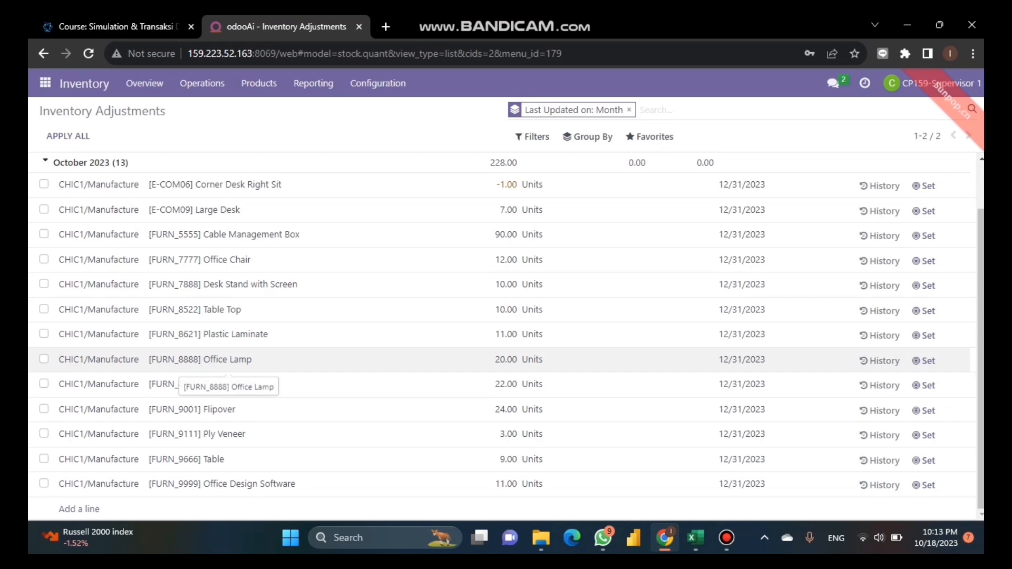
pyautogui.scroll(1, 226, 364)
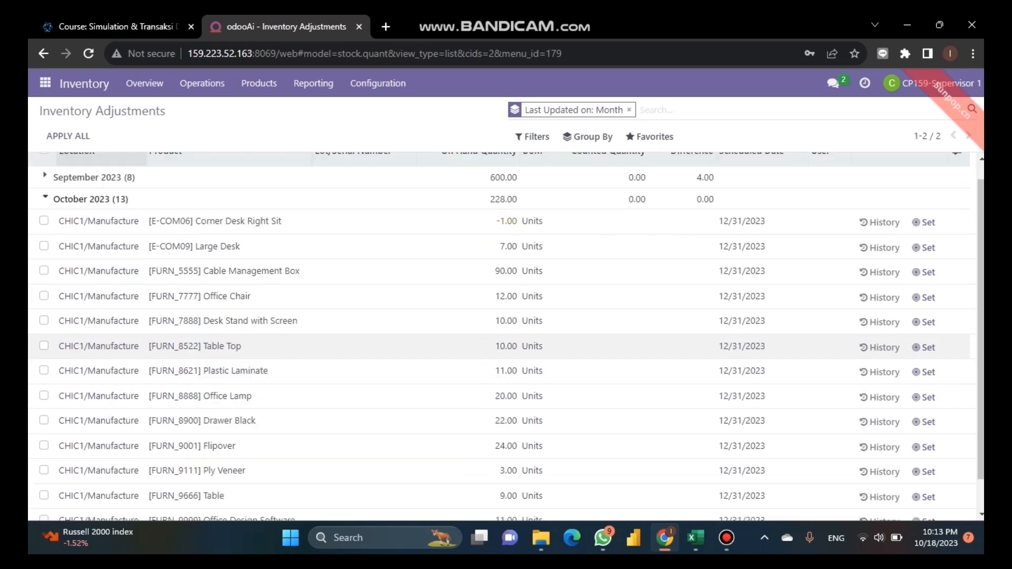
pyautogui.scroll(1, 226, 348)
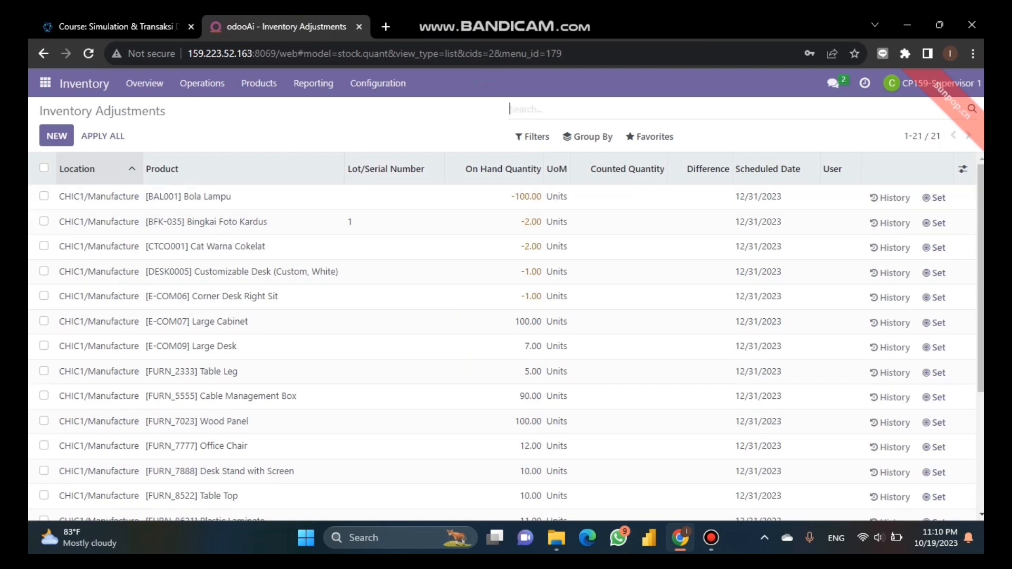
# - Open the direct conversation with CP157-Admin Inv 1 in Discuss and send "halo, sudah saya lakukan apply pada 13 produk tersebut"
pyautogui.hotkey('alt', 'h')
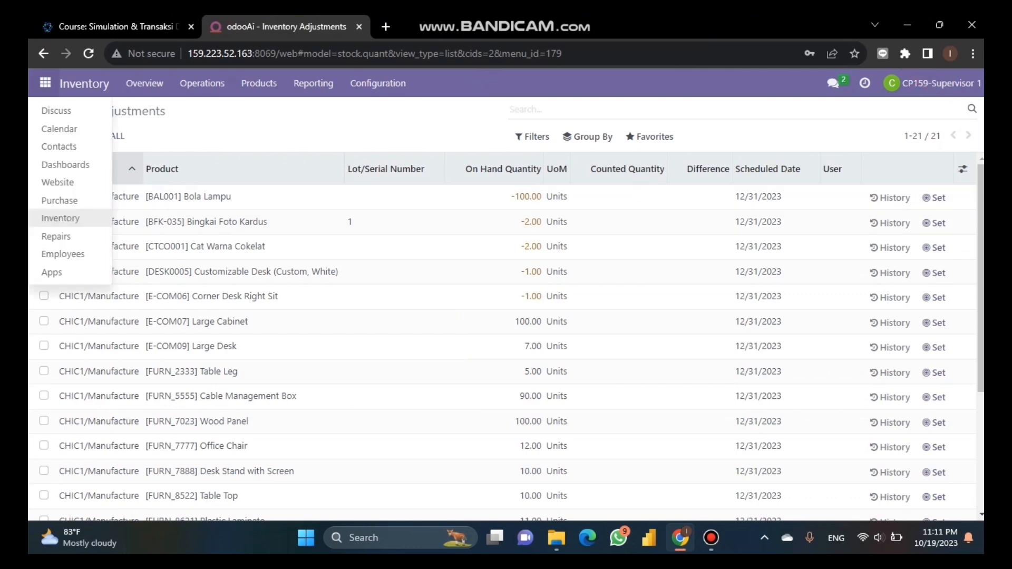
pyautogui.press('Up')
pyautogui.press('Up')
pyautogui.press('Up')
pyautogui.press('Up')
pyautogui.press('Up')
pyautogui.press('Up')
pyautogui.press('Return')
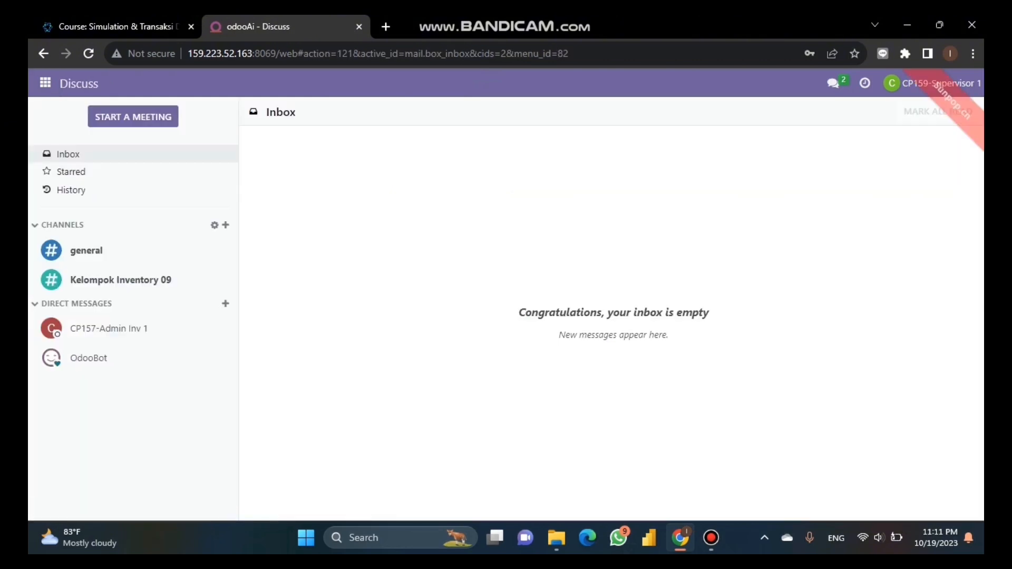
pyautogui.write('halo')
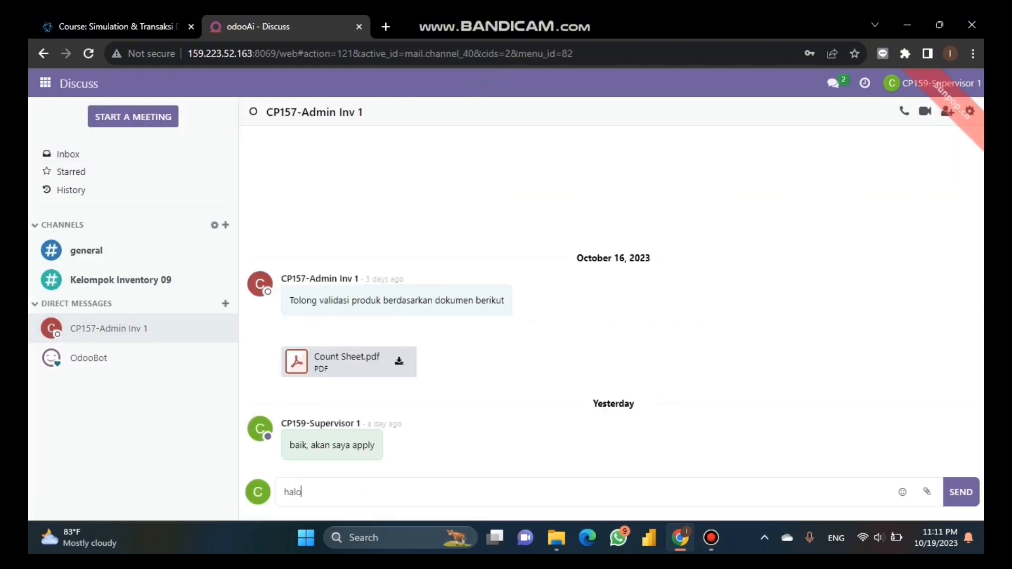
pyautogui.write(', sudah saya lakukan apply pada 13 pr')
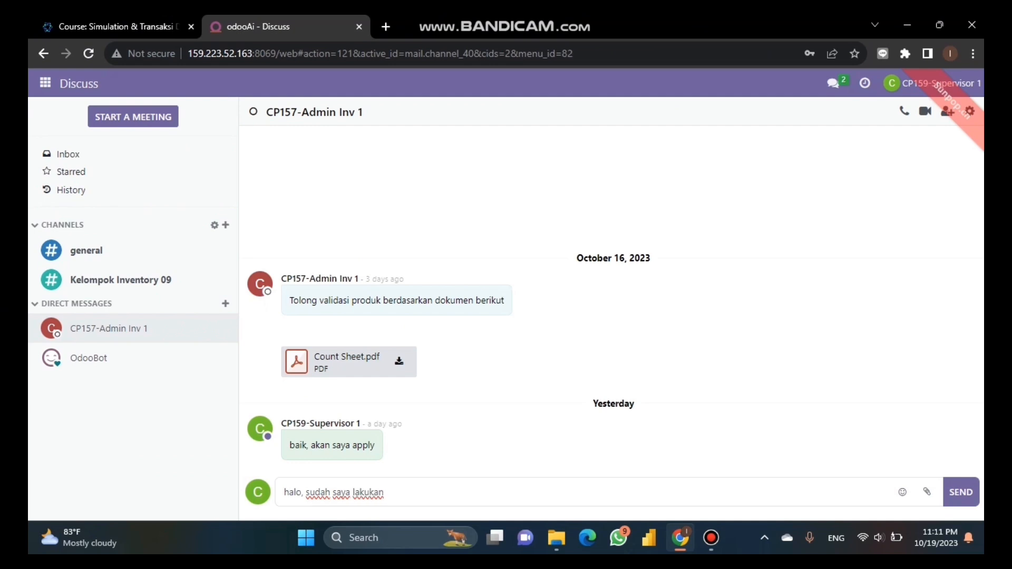
pyautogui.write('oduk tersebut')
pyautogui.press('Return')
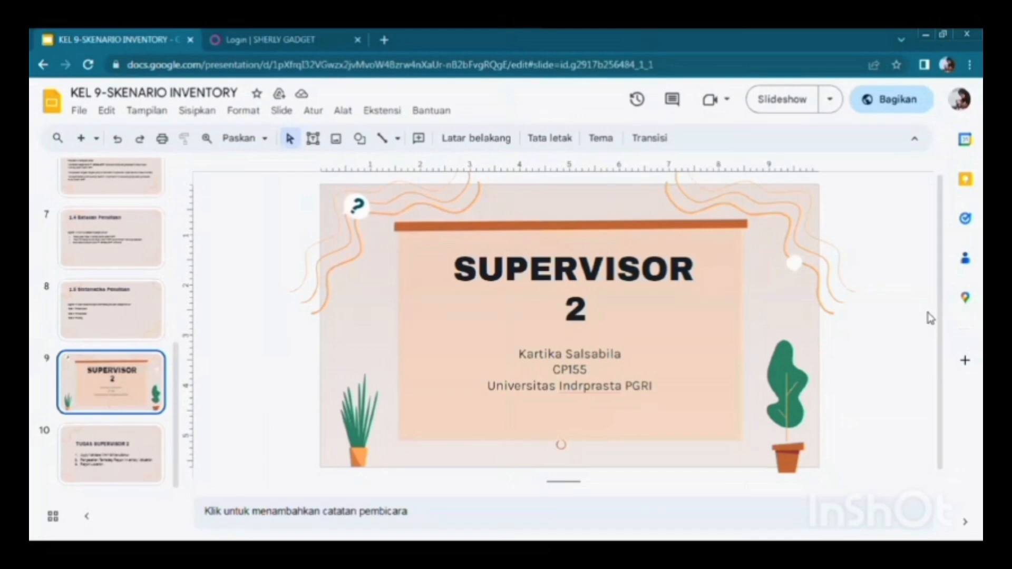
# - Show the Tugas Supervisor 2 slide, and log in to Odoo with Supervisor 2's account e-mail and password
pyautogui.click(126, 435)
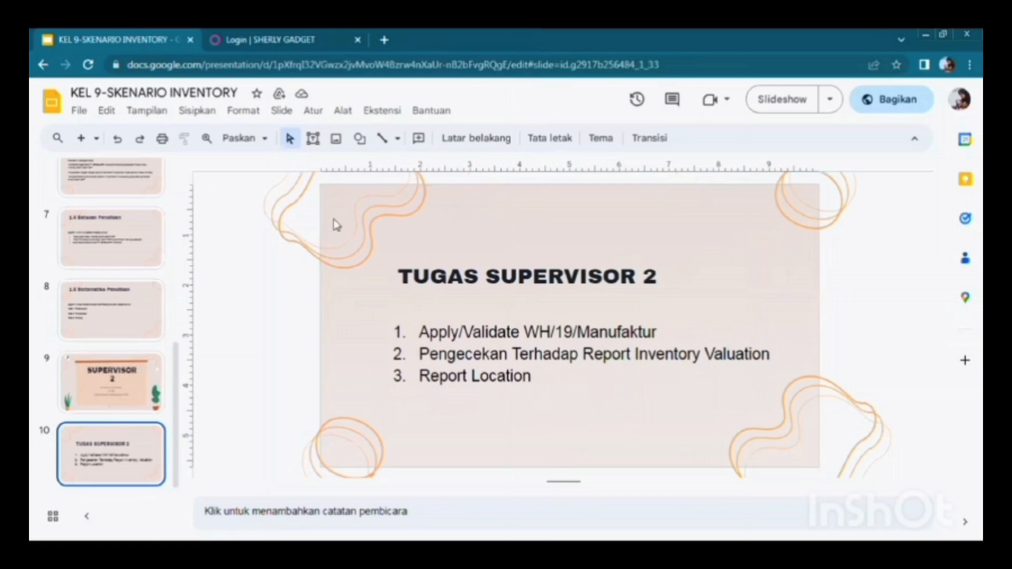
pyautogui.click(269, 37)
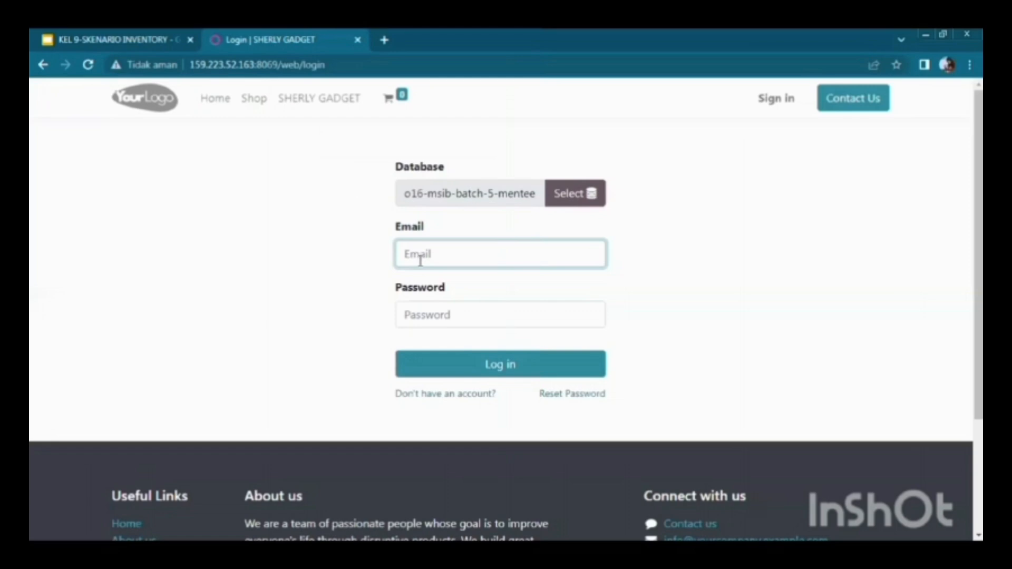
pyautogui.click(418, 261)
pyautogui.click(499, 316)
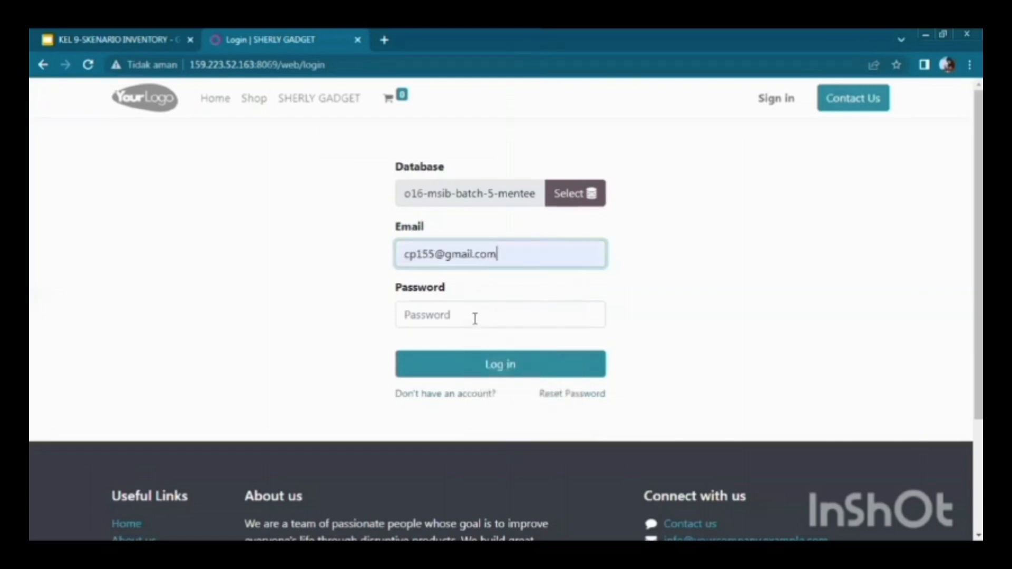
pyautogui.click(475, 318)
pyautogui.write('1')
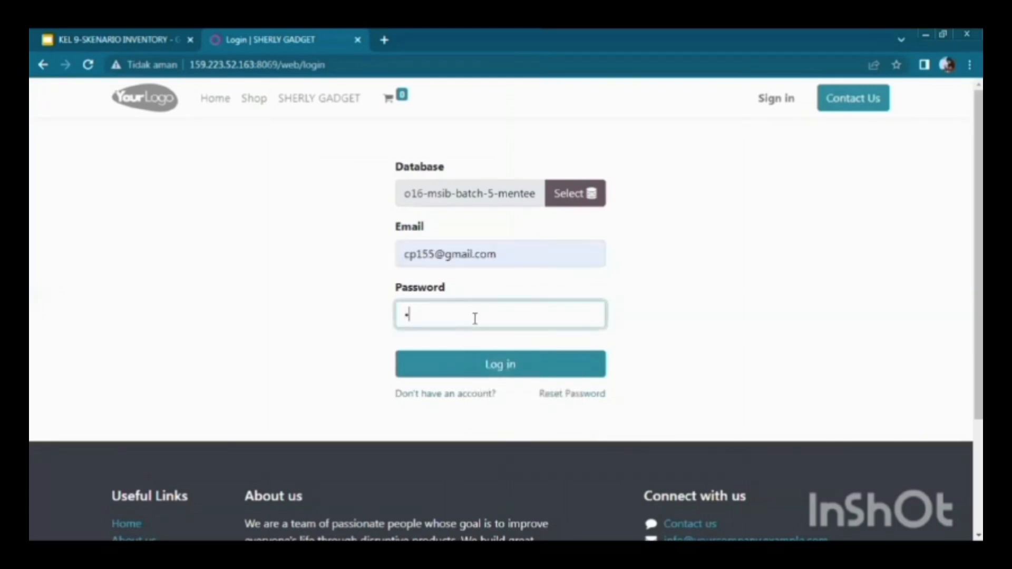
pyautogui.click(472, 369)
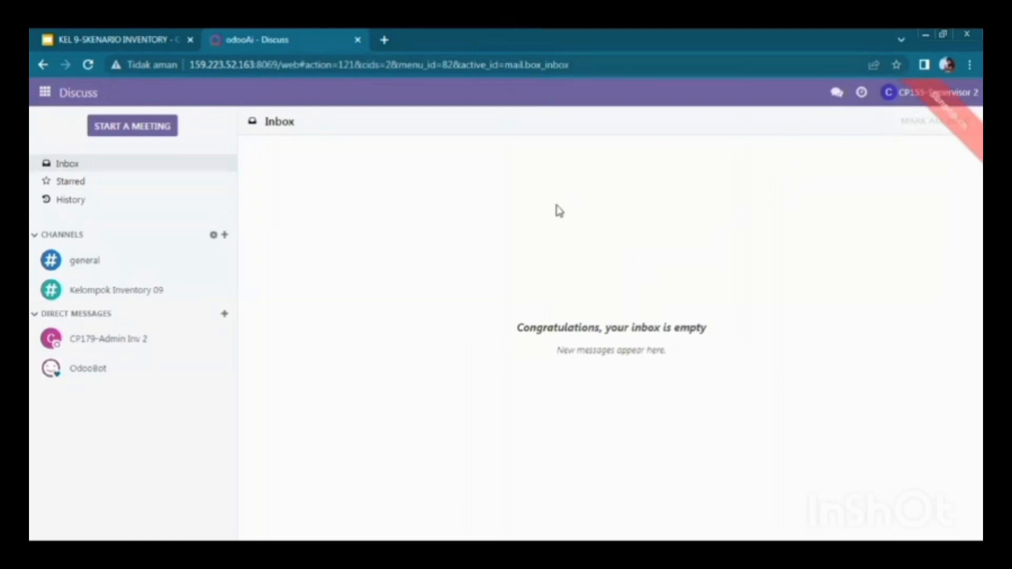
# - Download Count Sheet.pdf from the conversation with CP179-Admin Inv 2 and open it to review the listed products
pyautogui.click(153, 352)
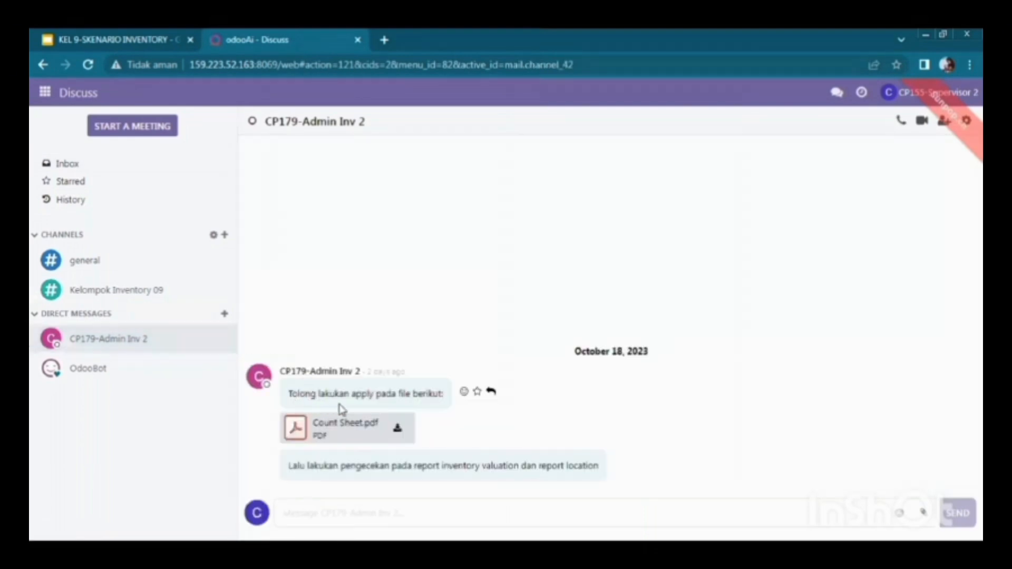
pyautogui.click(398, 433)
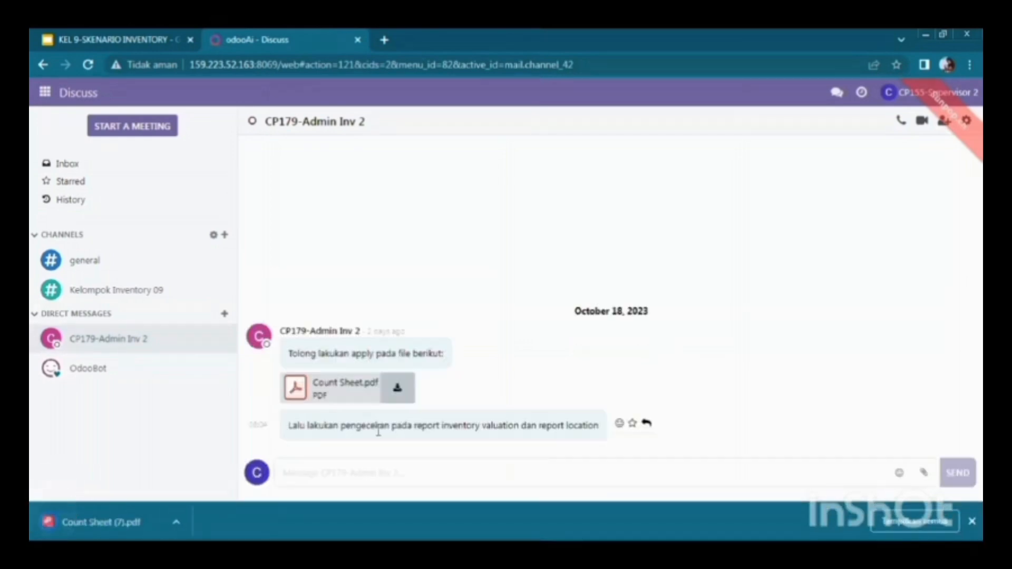
pyautogui.click(177, 522)
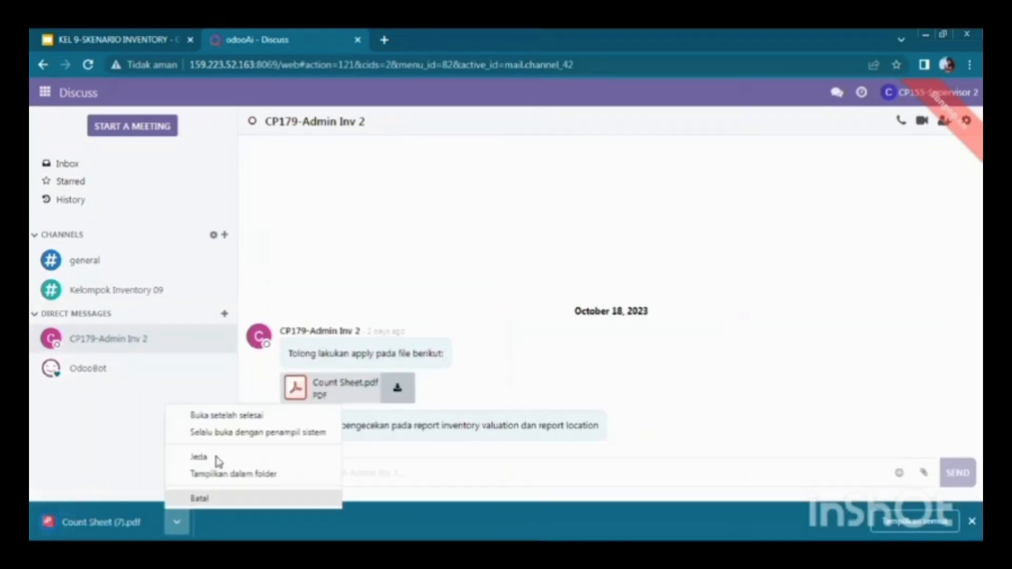
pyautogui.click(246, 416)
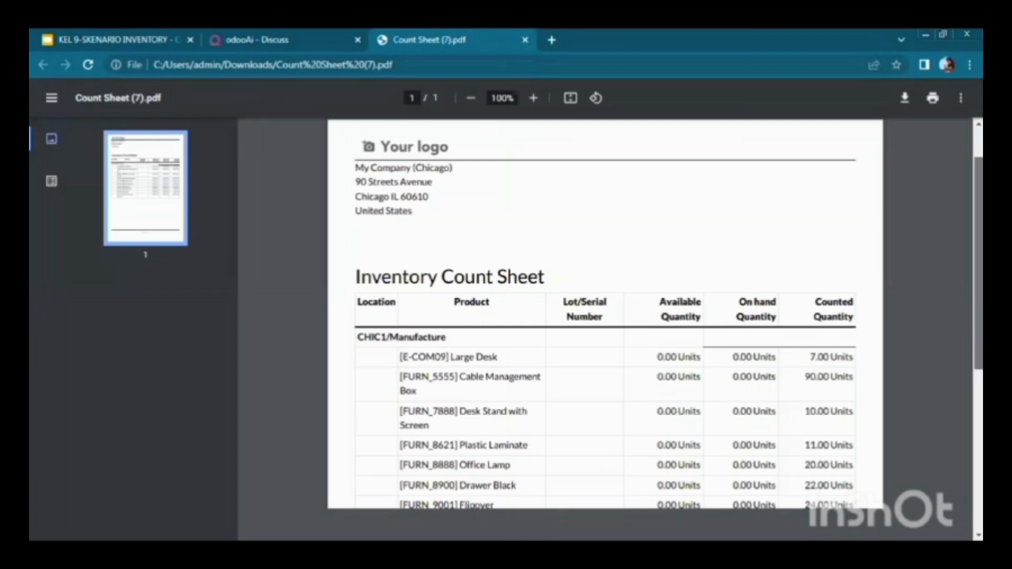
pyautogui.scroll(-3, 605, 317)
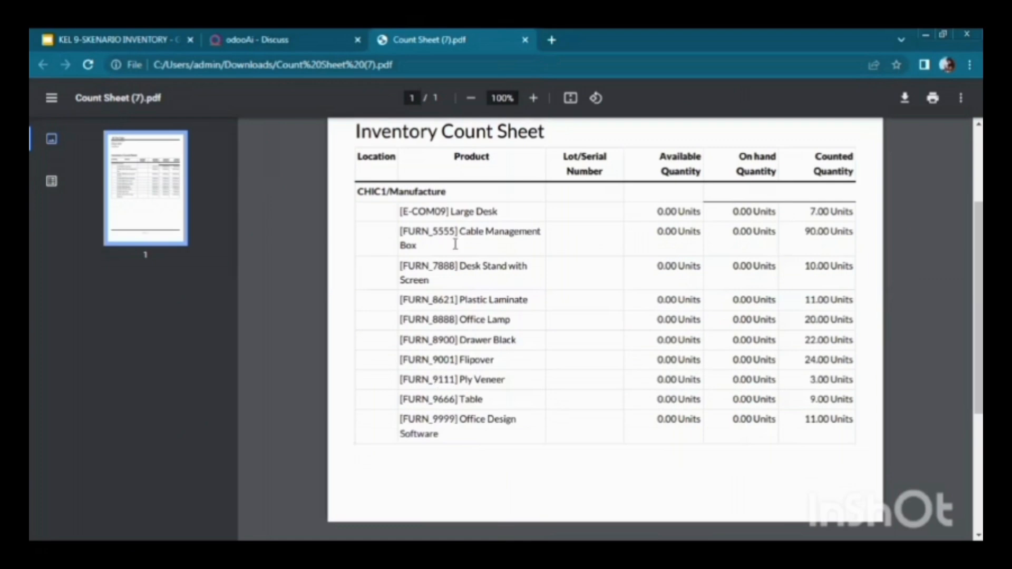
# - Return to the Discuss conversation with CP179-Admin Inv 2 and reply "Baik, akan segera apply"
pyautogui.click(310, 35)
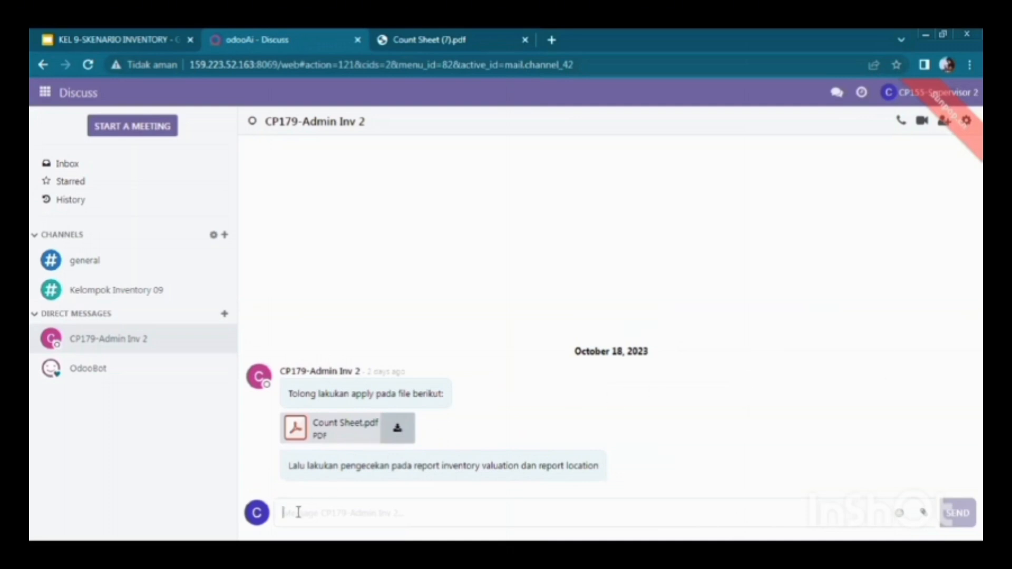
pyautogui.write('Ba')
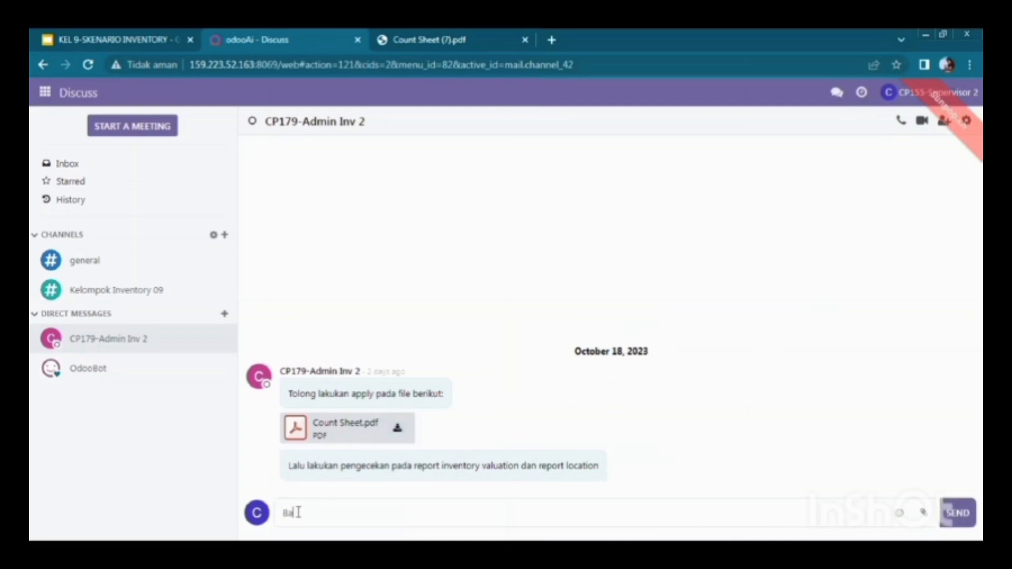
pyautogui.write('ik, akan segera apply')
pyautogui.press('Return')
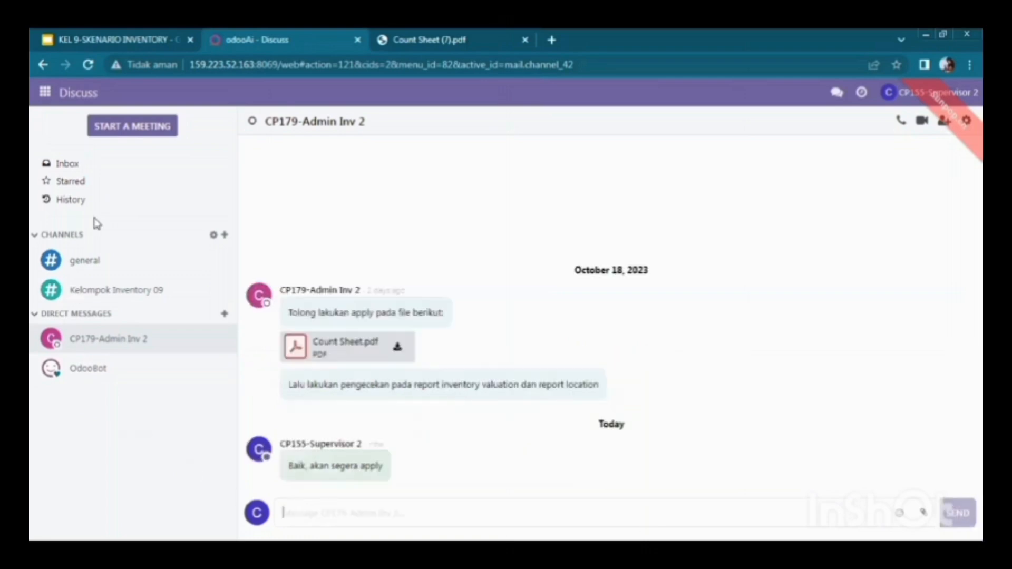
# - Switch to the Inventory app and open the Inventory Adjustments list
pyautogui.click(45, 103)
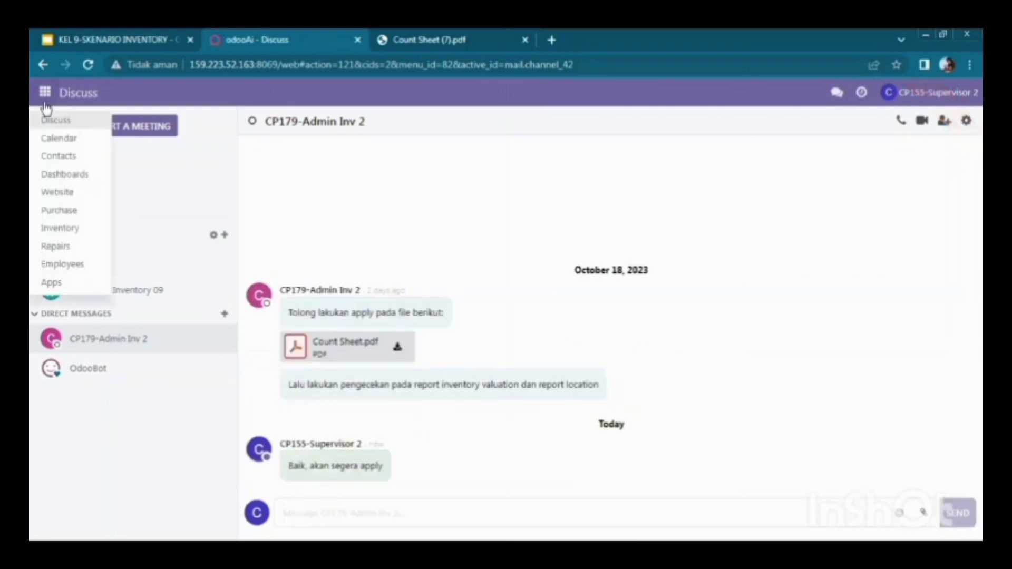
pyautogui.click(60, 230)
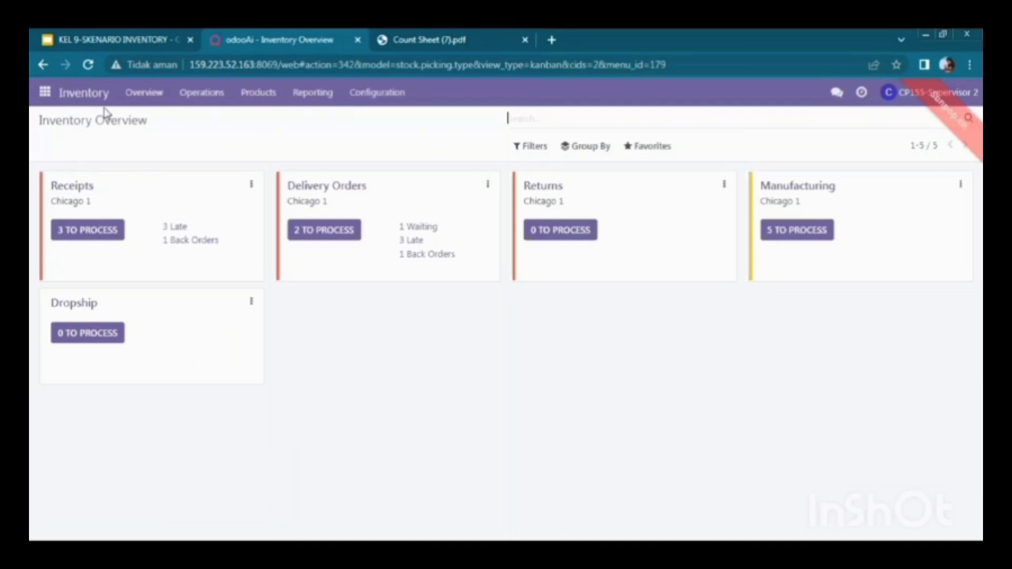
pyautogui.click(190, 104)
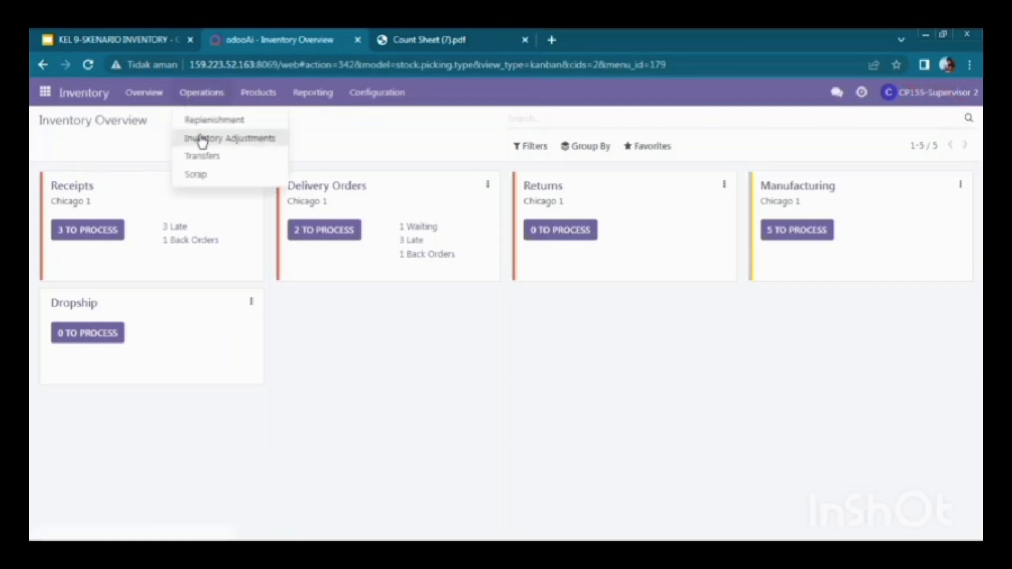
pyautogui.click(202, 138)
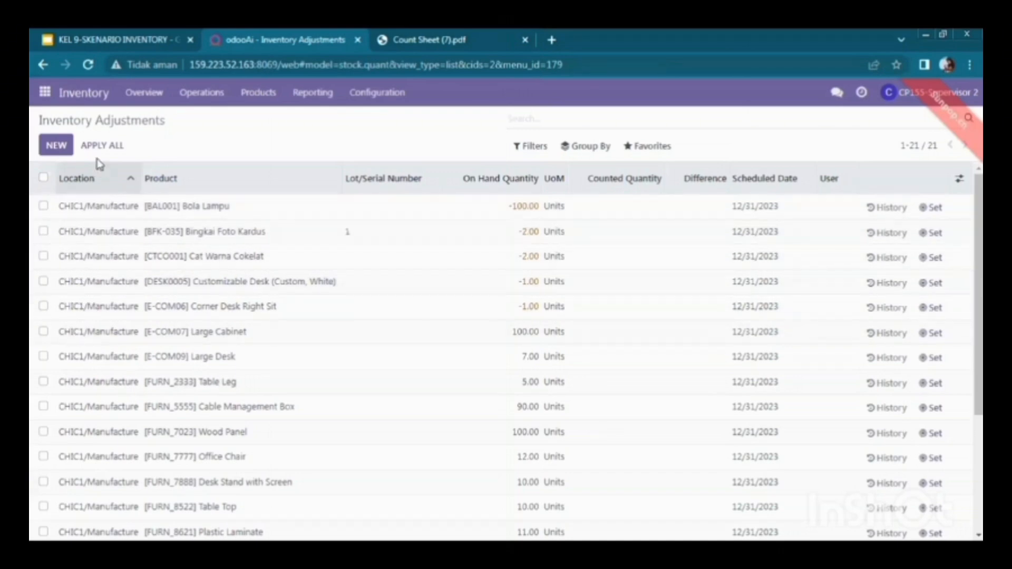
# - Following the count sheet PDF, select the Large Desk, Cable Management Box and Desk Stand with Screen lines in Inventory Adjustments
pyautogui.click(413, 37)
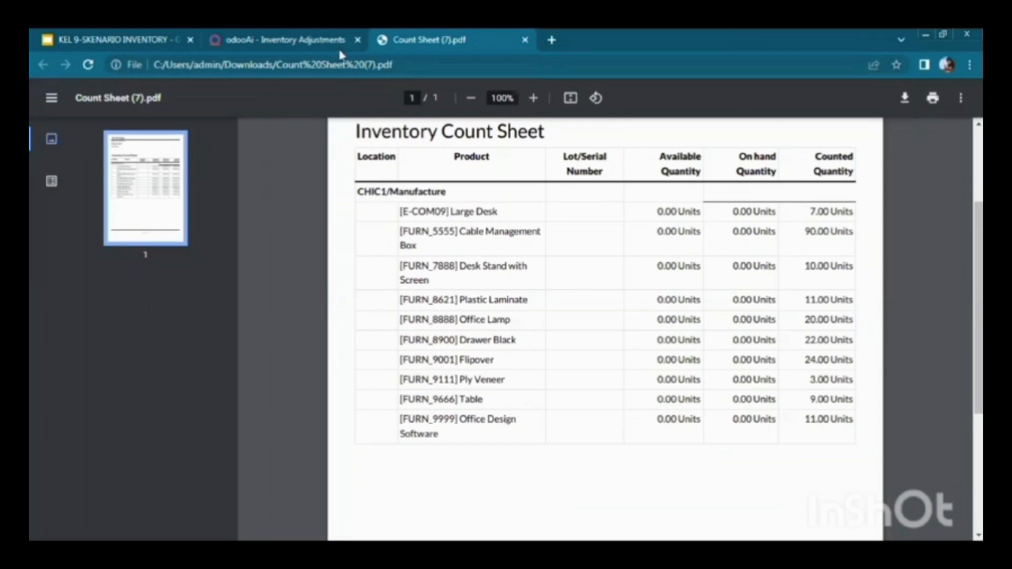
pyautogui.click(327, 37)
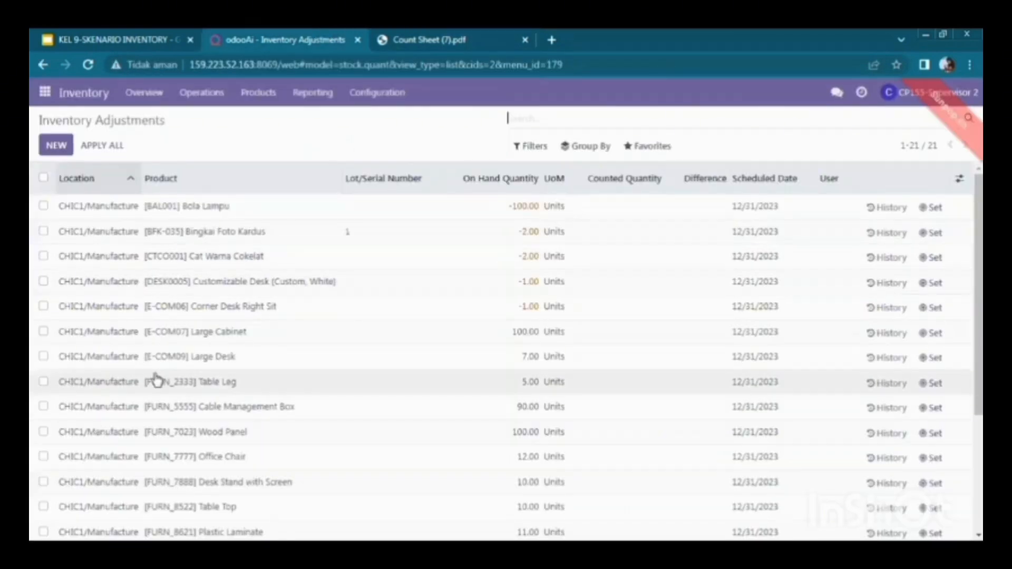
pyautogui.click(44, 356)
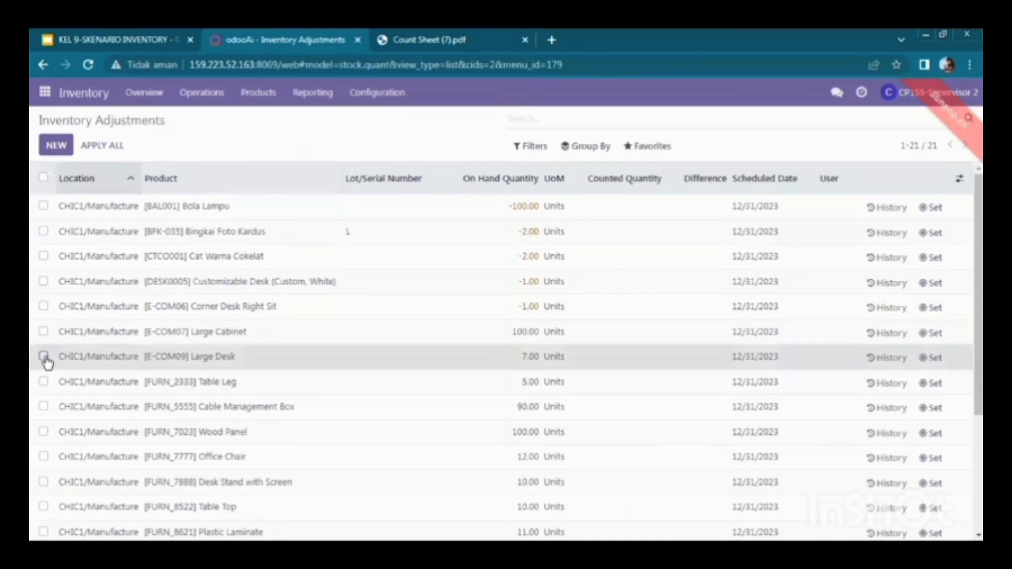
pyautogui.click(414, 35)
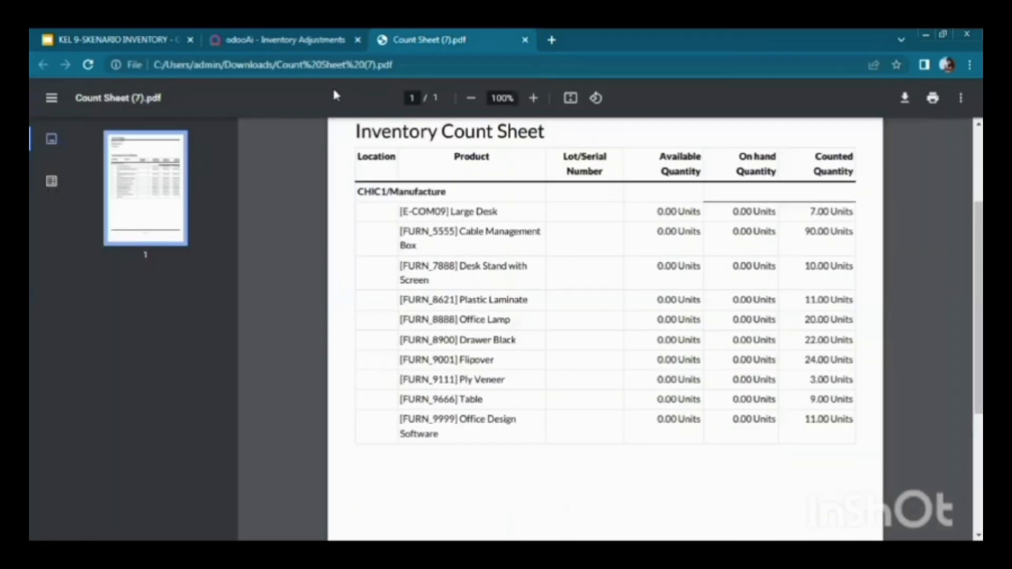
pyautogui.click(293, 35)
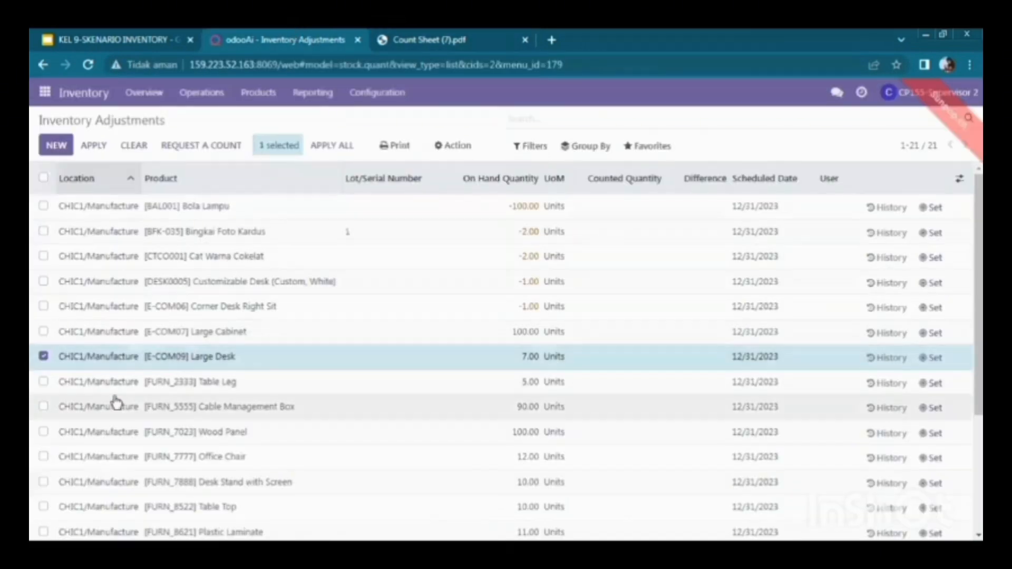
pyautogui.click(45, 407)
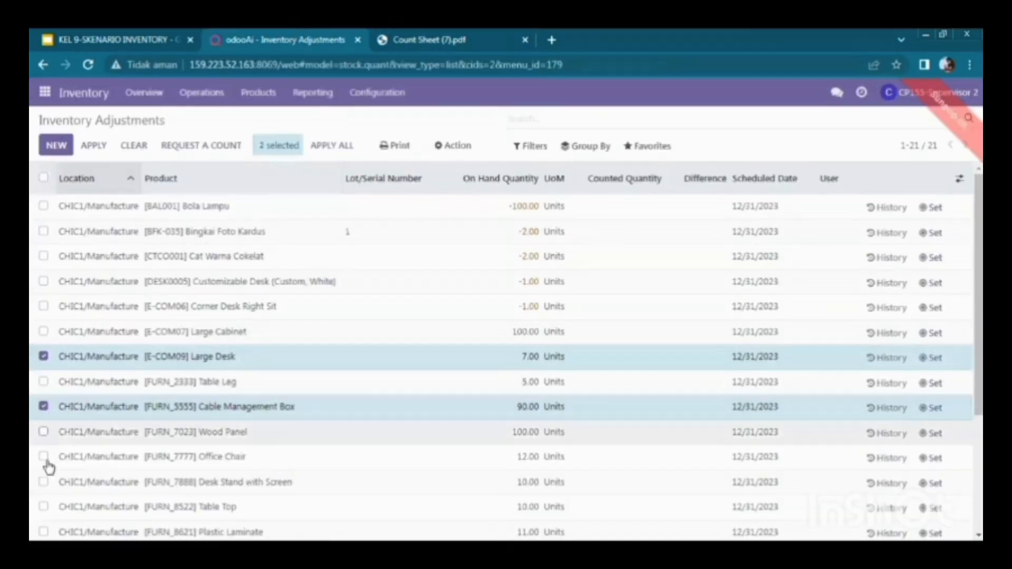
pyautogui.click(44, 484)
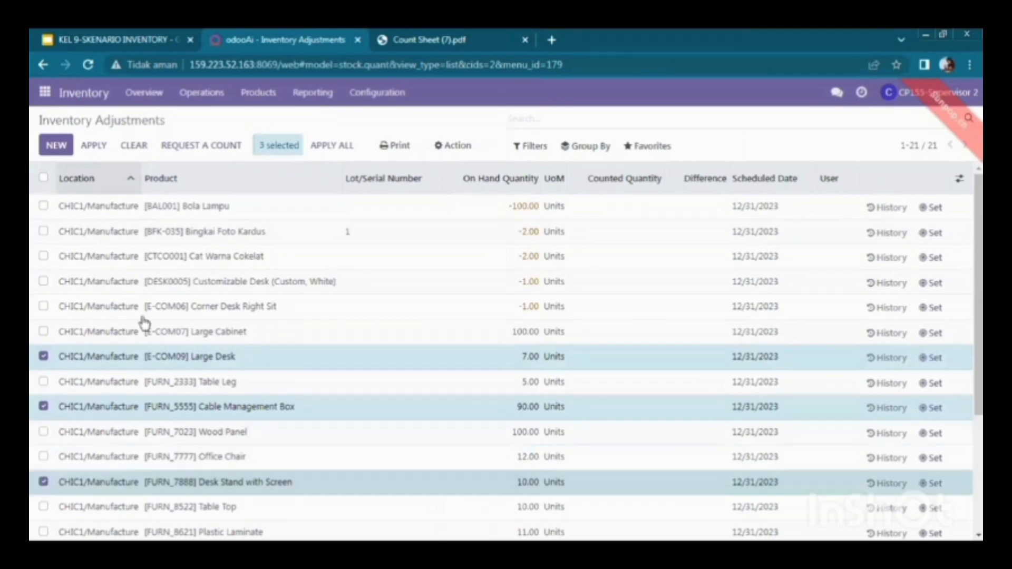
# - Check the count sheet again and add the Plastic Laminate, Office Lamp, Drawer Black and Flipover lines to the selection
pyautogui.click(448, 37)
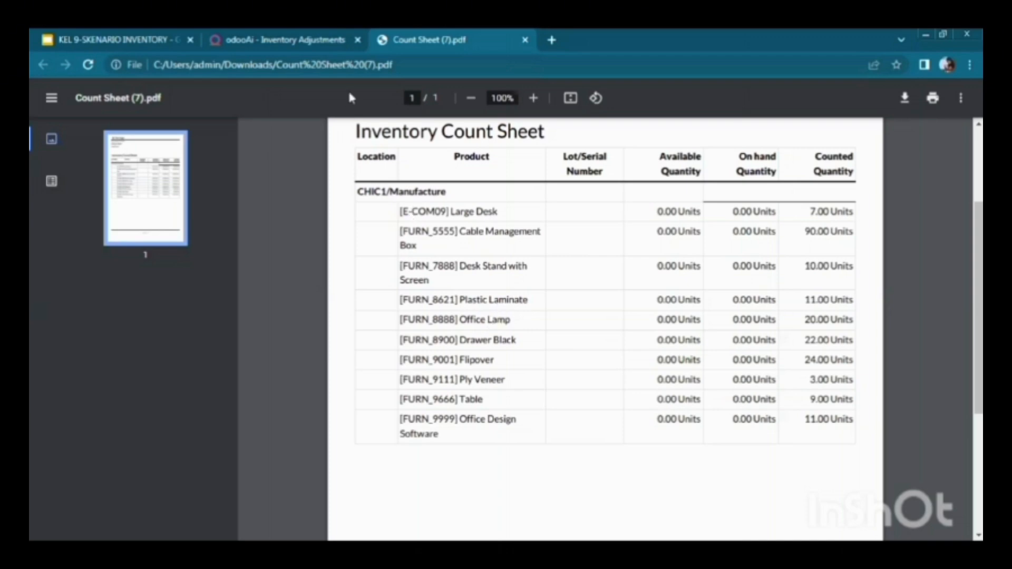
pyautogui.click(297, 34)
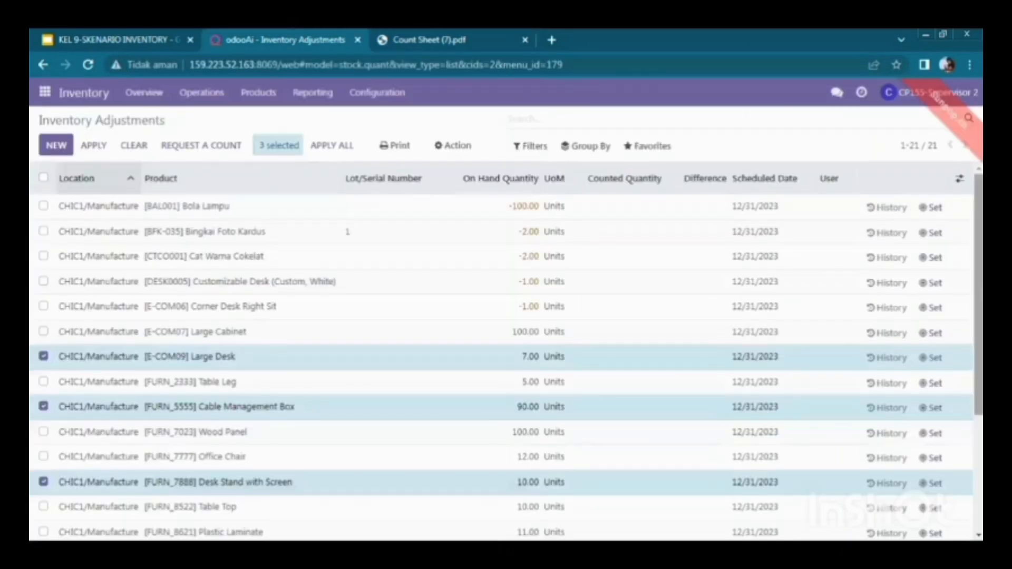
pyautogui.scroll(-3, 389, 294)
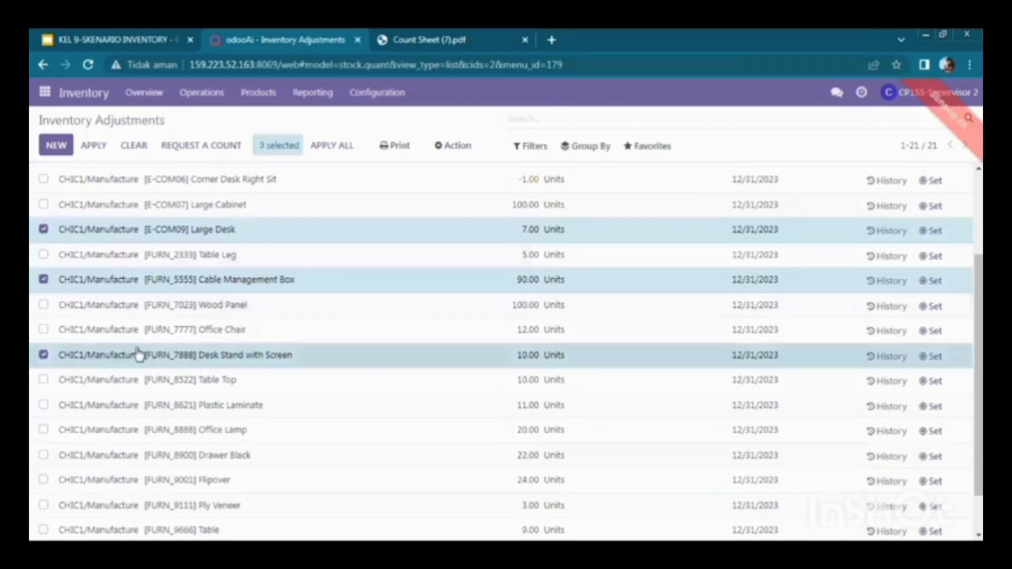
pyautogui.click(44, 405)
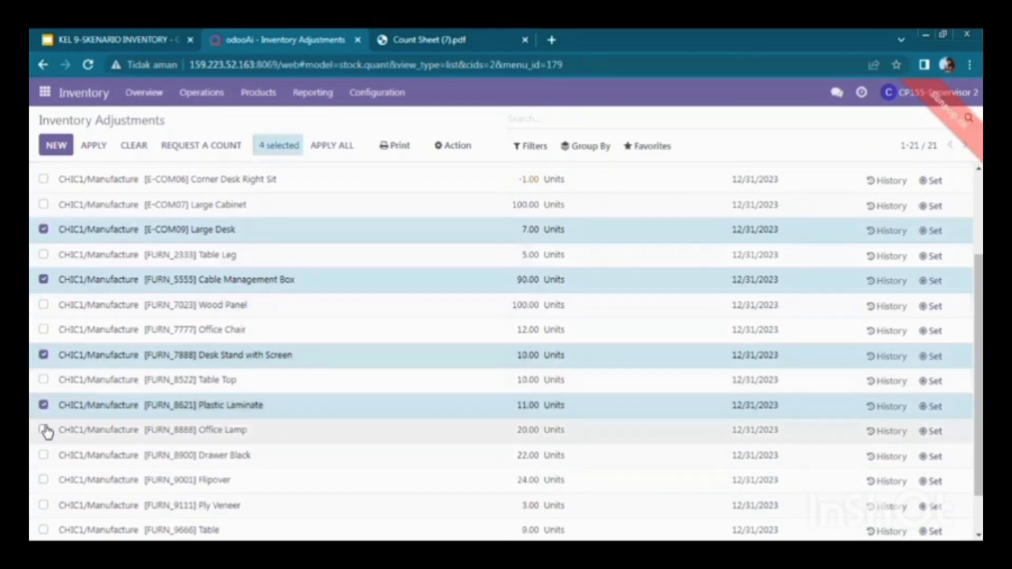
pyautogui.click(43, 430)
pyautogui.click(425, 40)
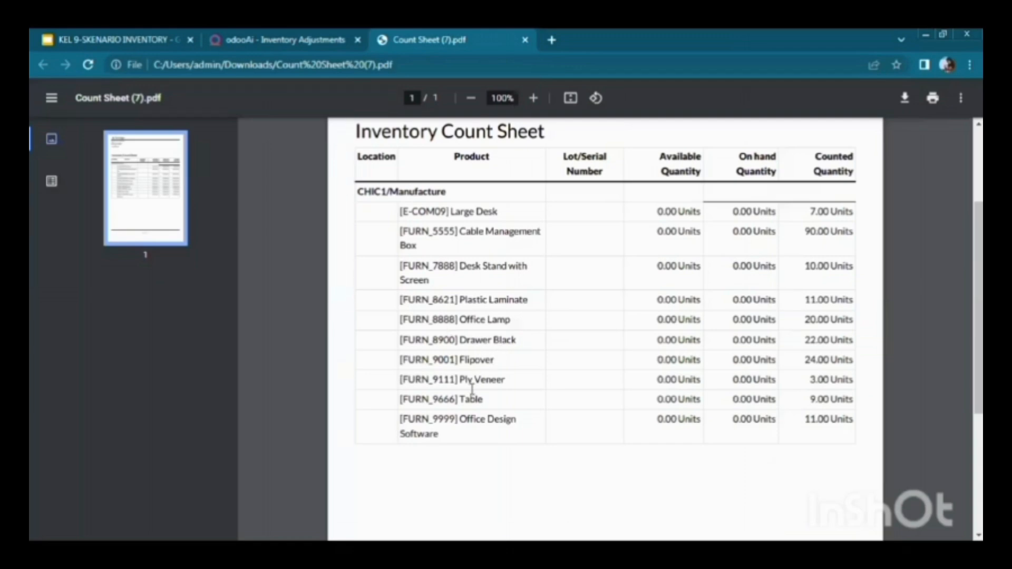
pyautogui.click(311, 34)
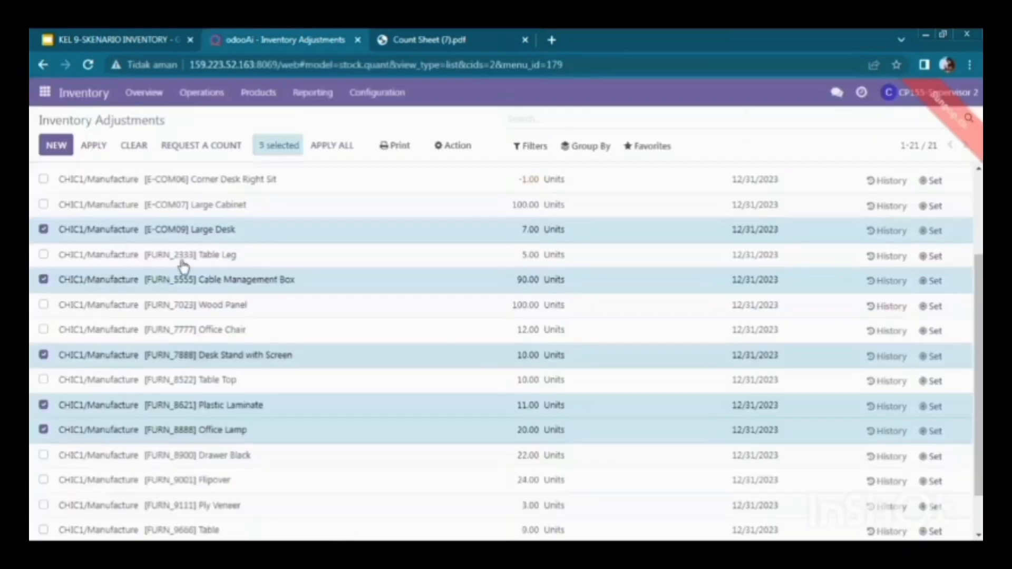
pyautogui.click(44, 455)
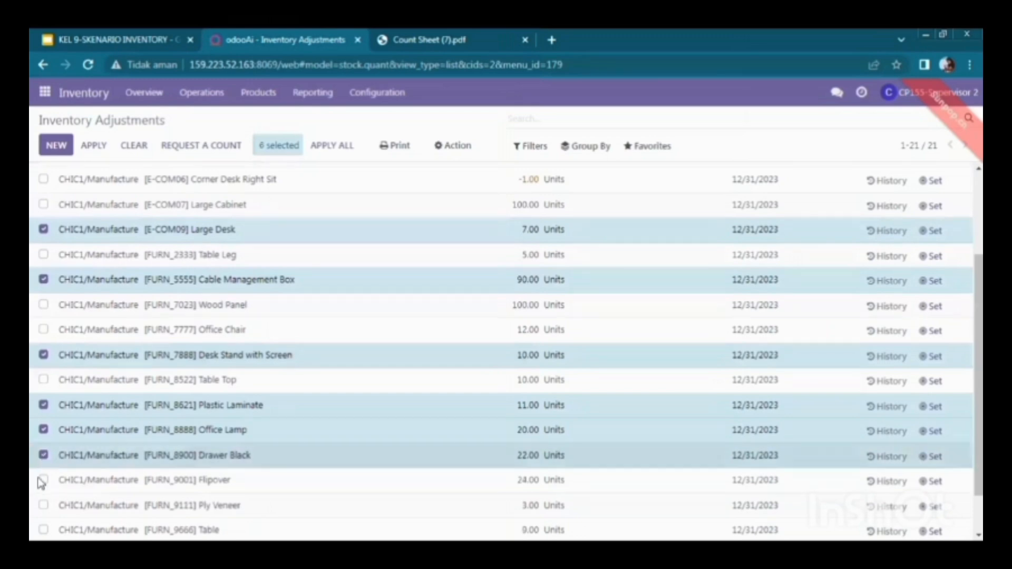
pyautogui.click(43, 480)
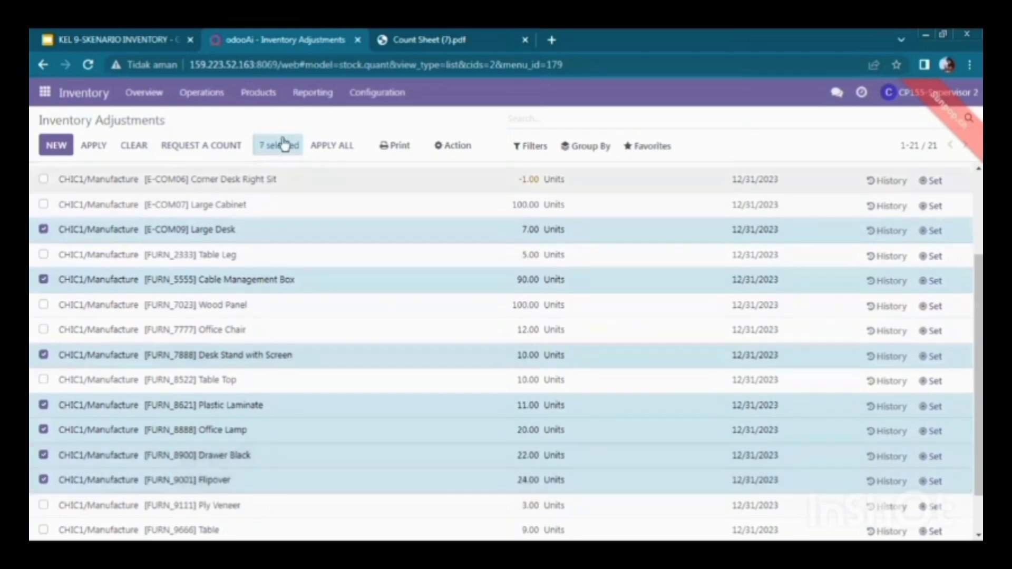
# - Add Ply Veneer, Table and Office Design Software from the count sheet, and apply the selected adjustments with the reason "Quantity Updated"
pyautogui.click(429, 38)
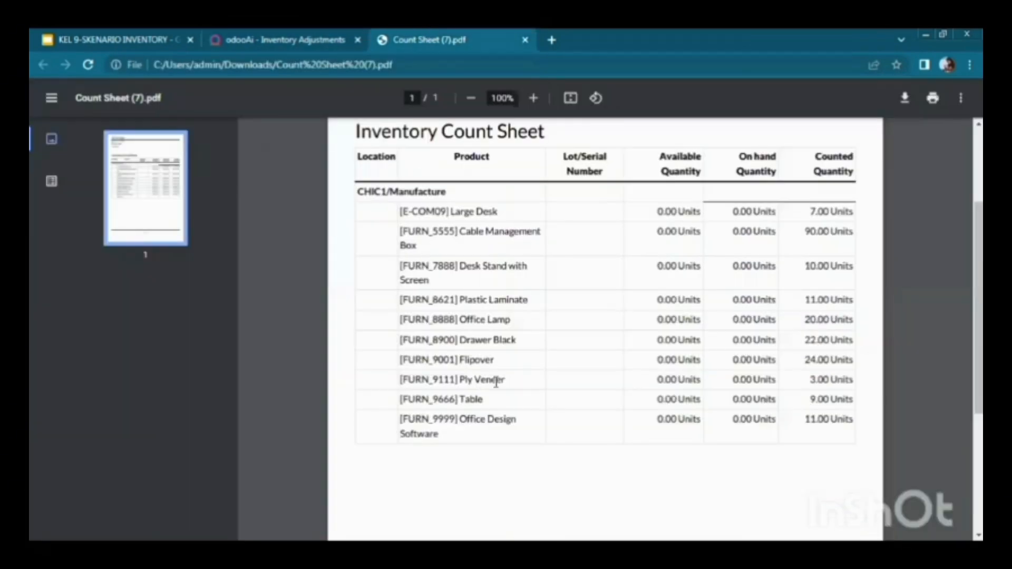
pyautogui.click(334, 37)
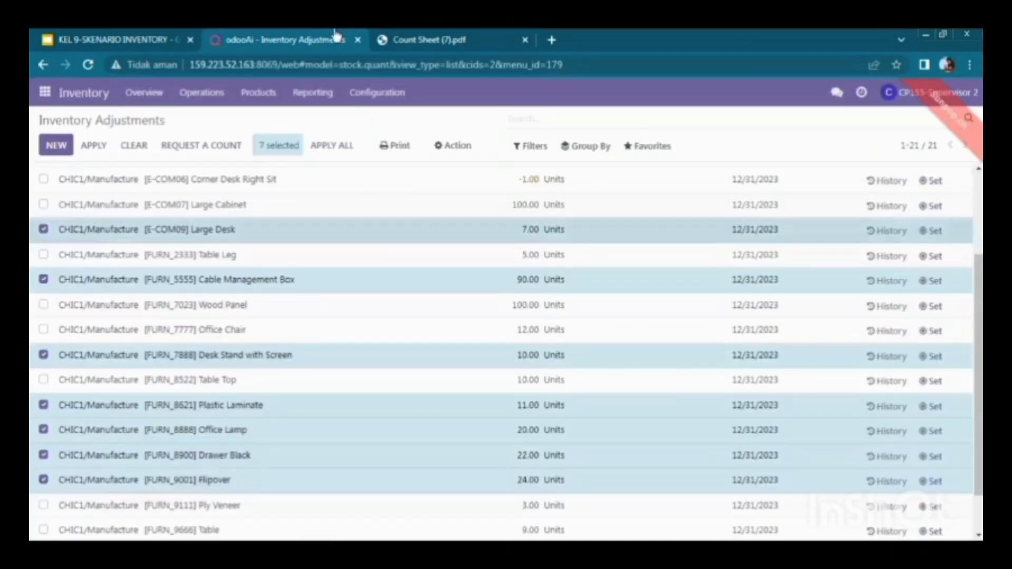
pyautogui.click(44, 506)
pyautogui.click(43, 530)
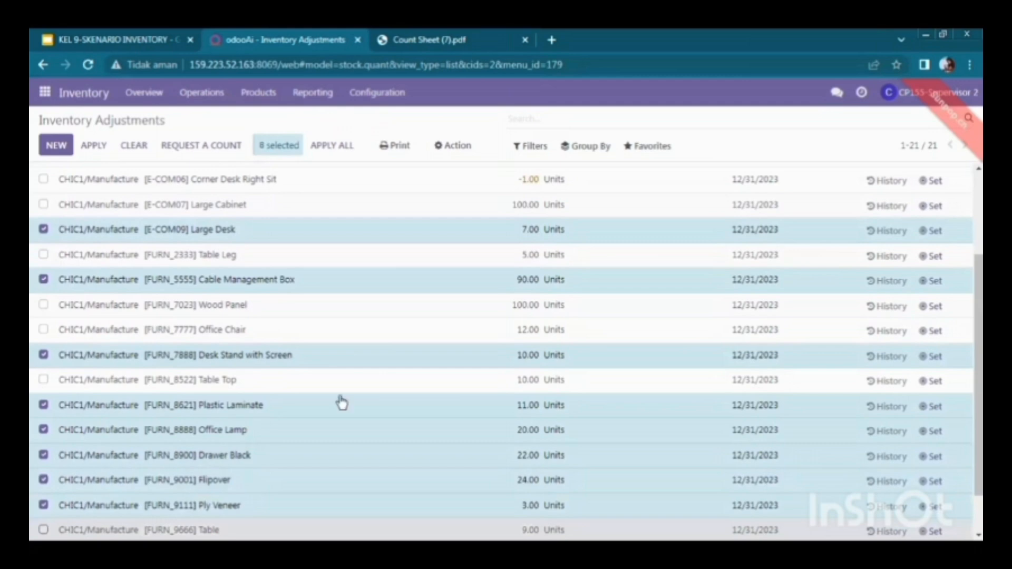
pyautogui.scroll(-1, 501, 353)
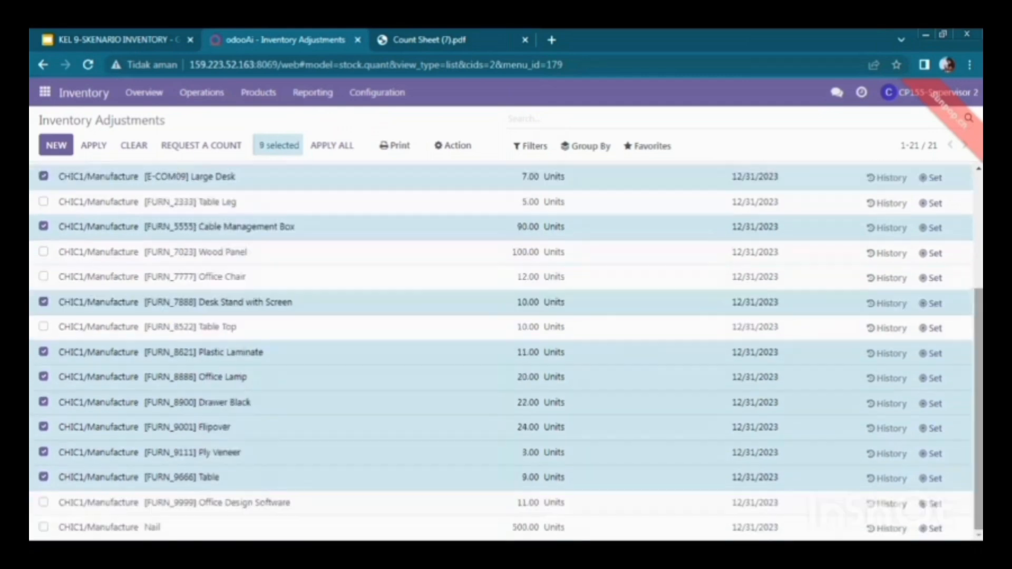
pyautogui.click(44, 503)
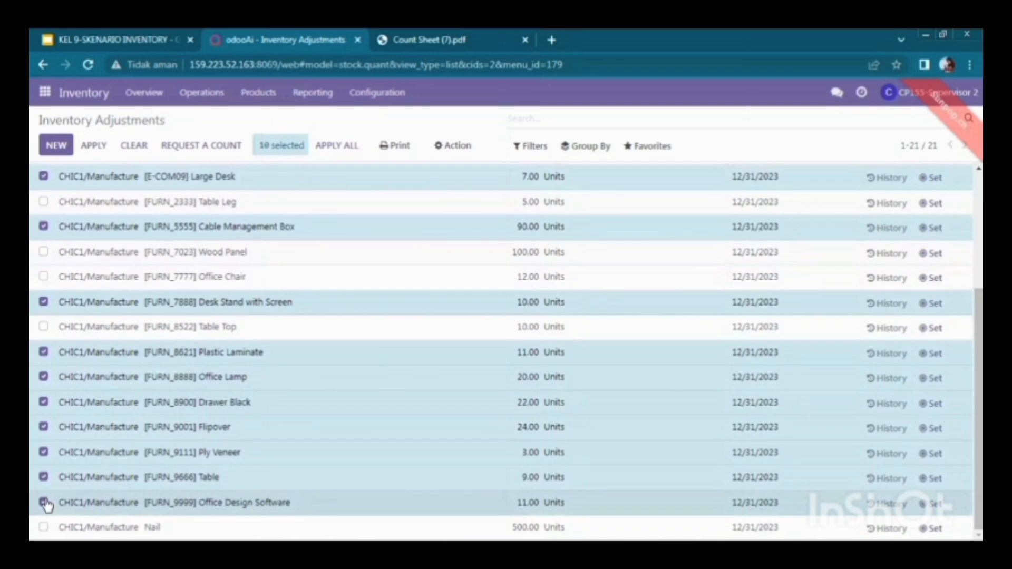
pyautogui.click(94, 148)
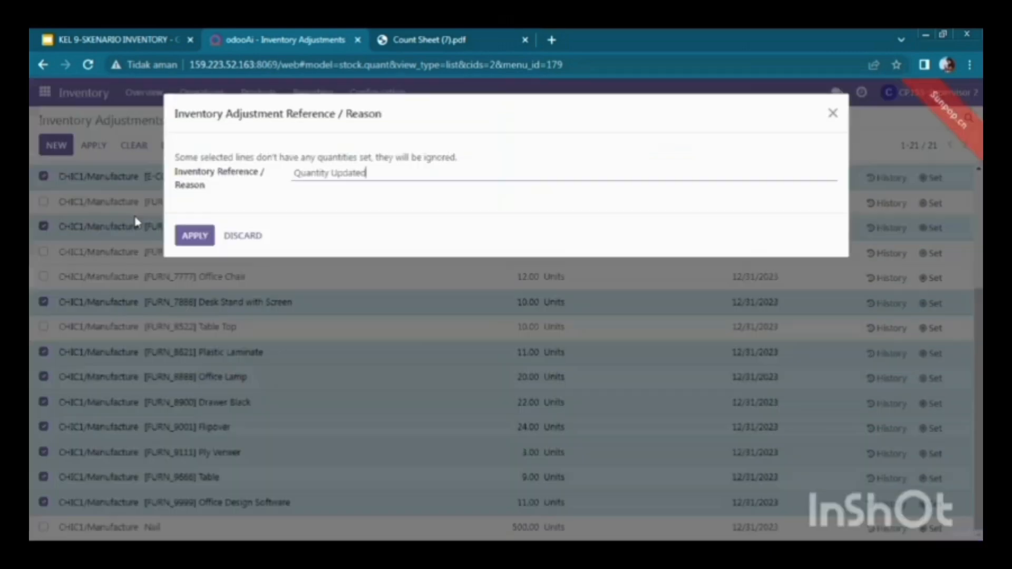
pyautogui.click(193, 239)
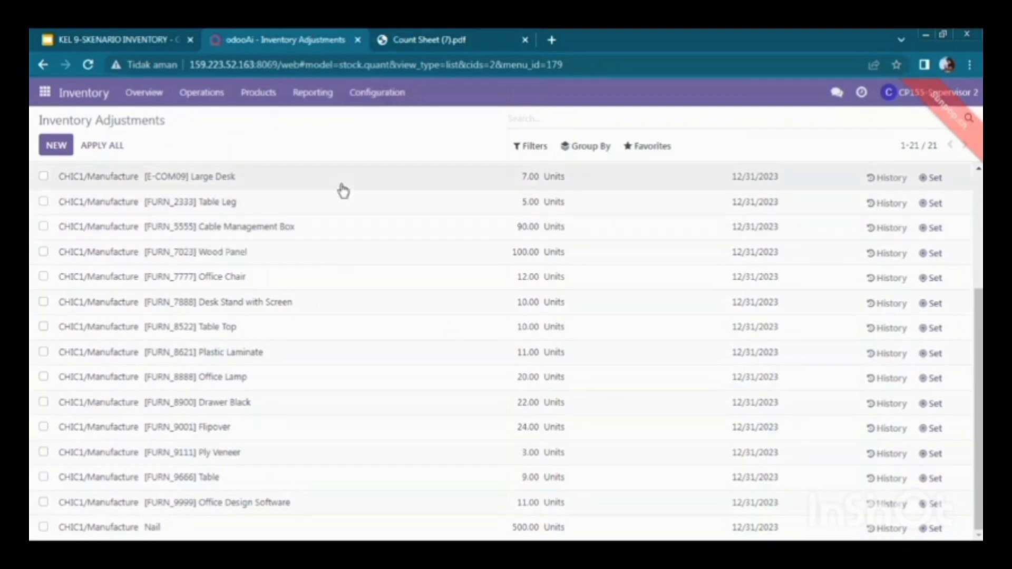
# - Open the Locations report and group it by the custom field Last Updated on
pyautogui.click(322, 100)
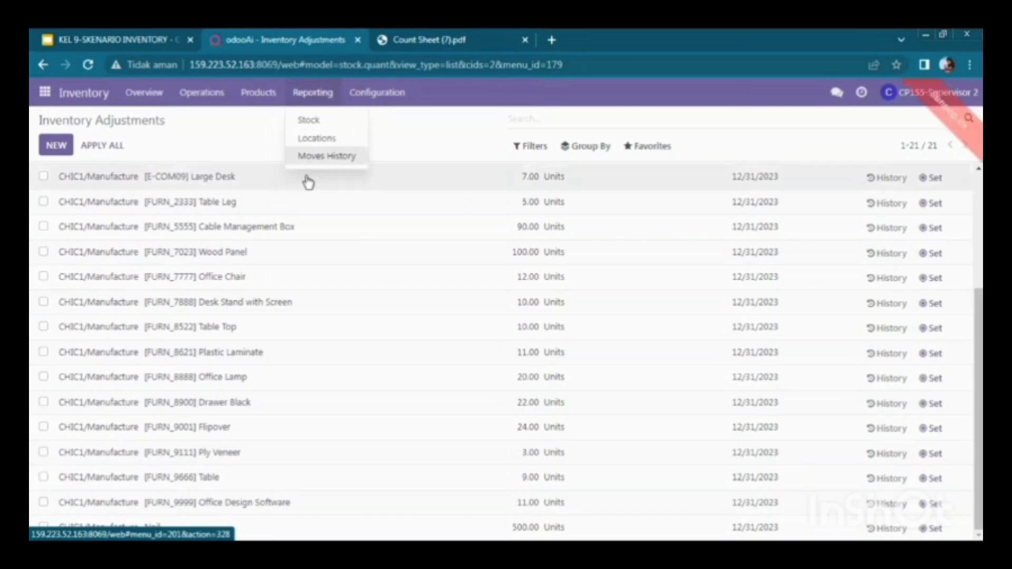
pyautogui.click(329, 141)
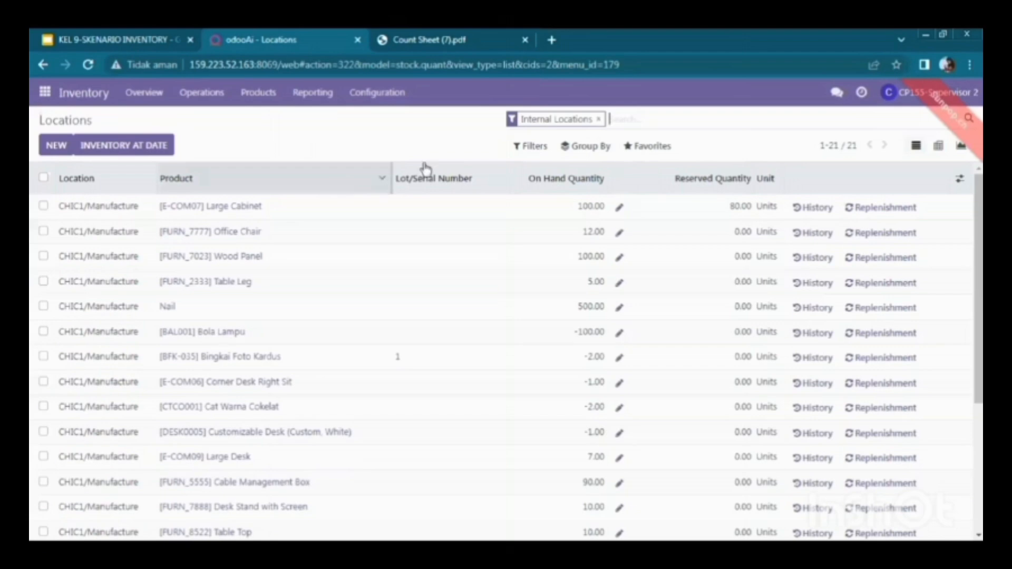
pyautogui.click(591, 146)
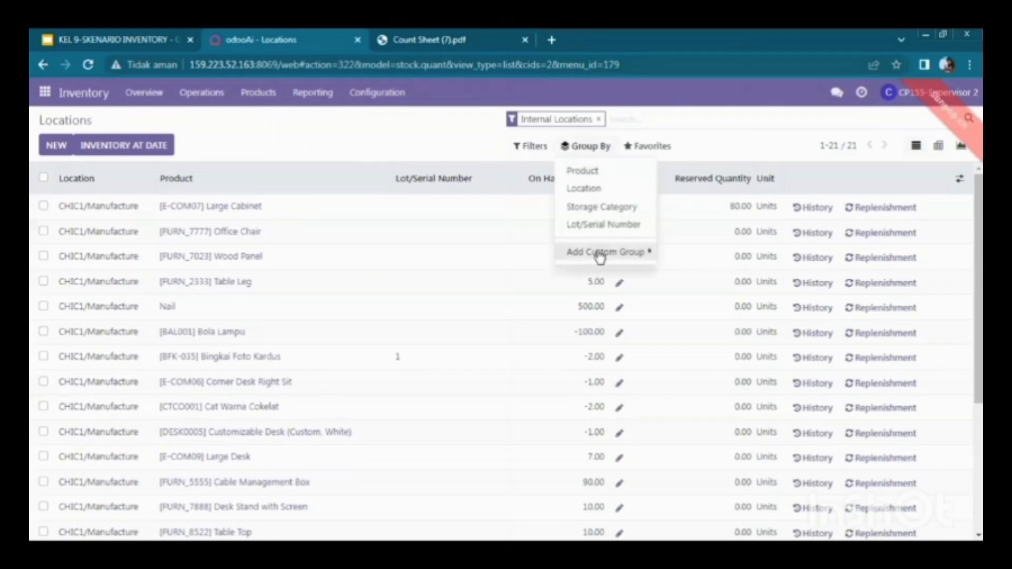
pyautogui.moveTo(600, 253)
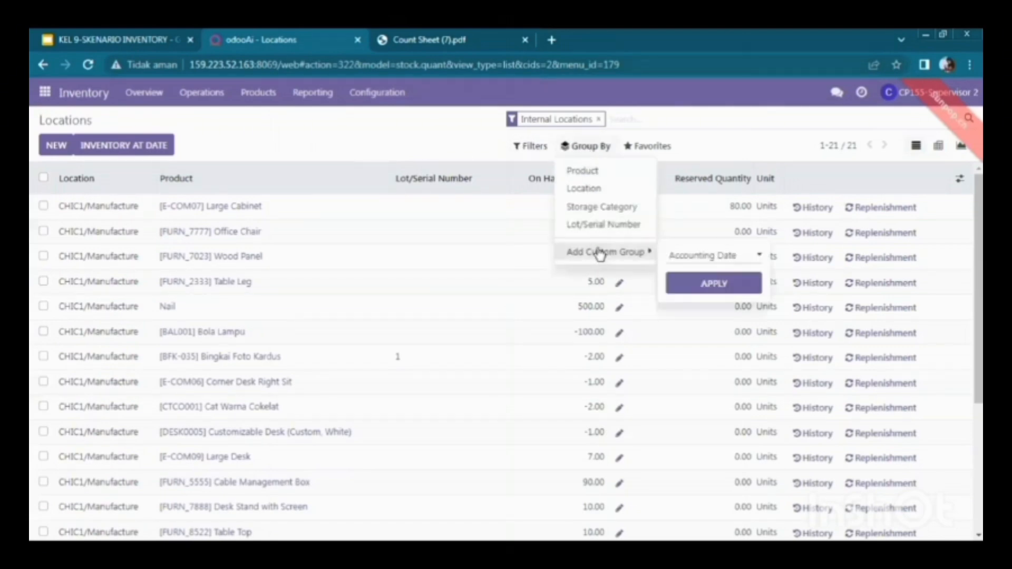
pyautogui.click(688, 258)
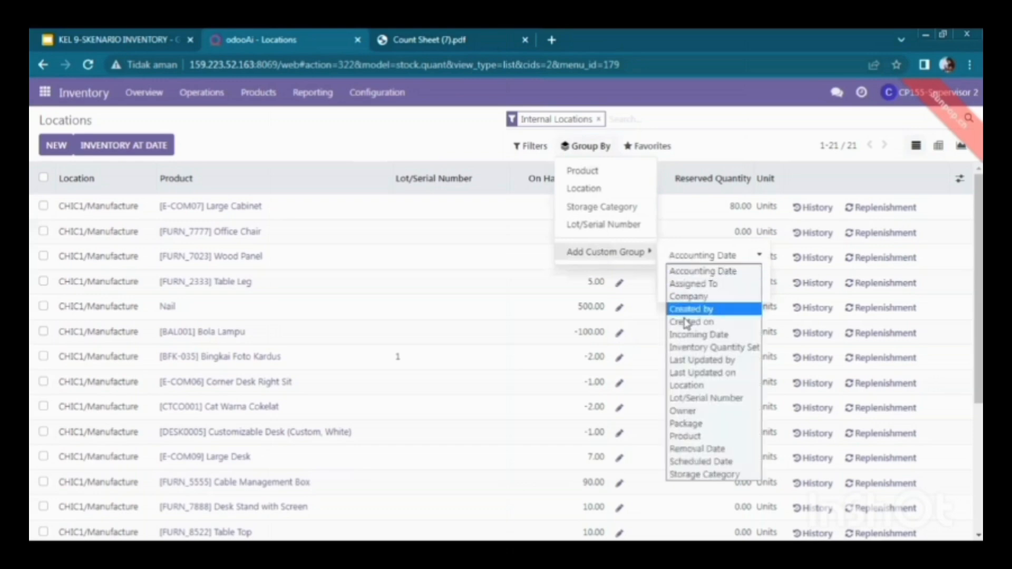
pyautogui.click(684, 372)
pyautogui.click(725, 285)
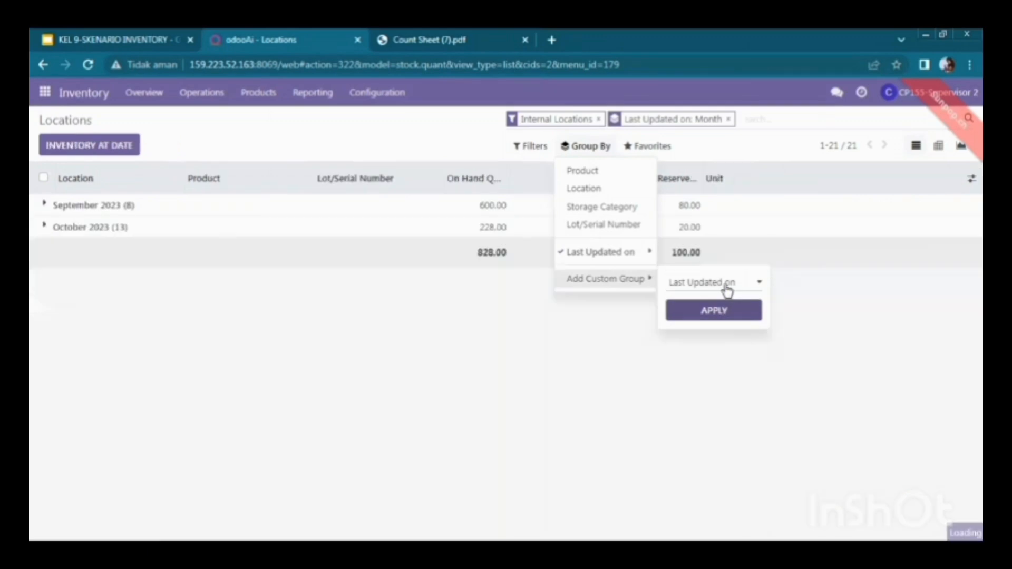
pyautogui.click(456, 305)
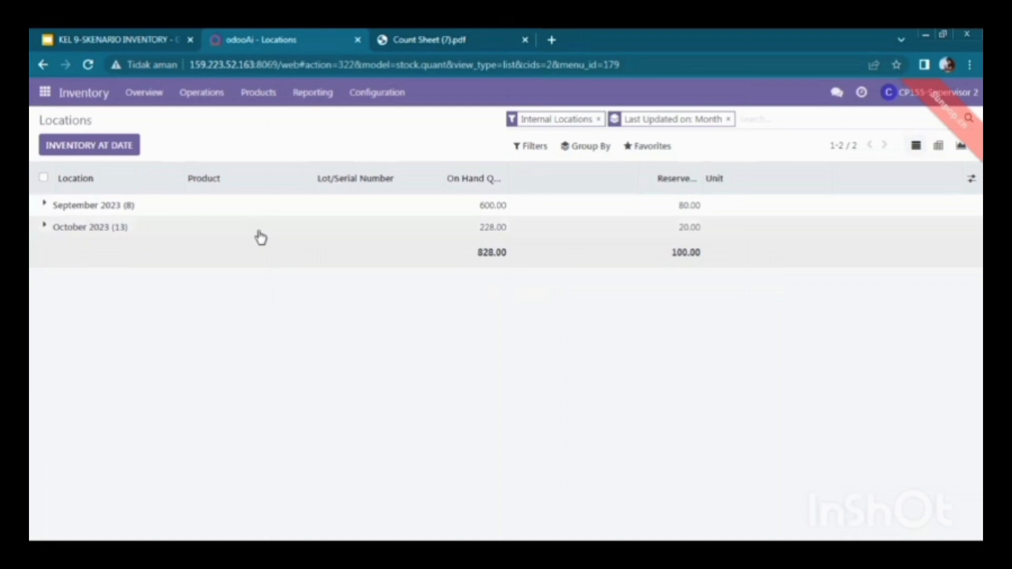
# - Expand the October 2023 group in the Locations report and review its product quantities
pyautogui.click(118, 230)
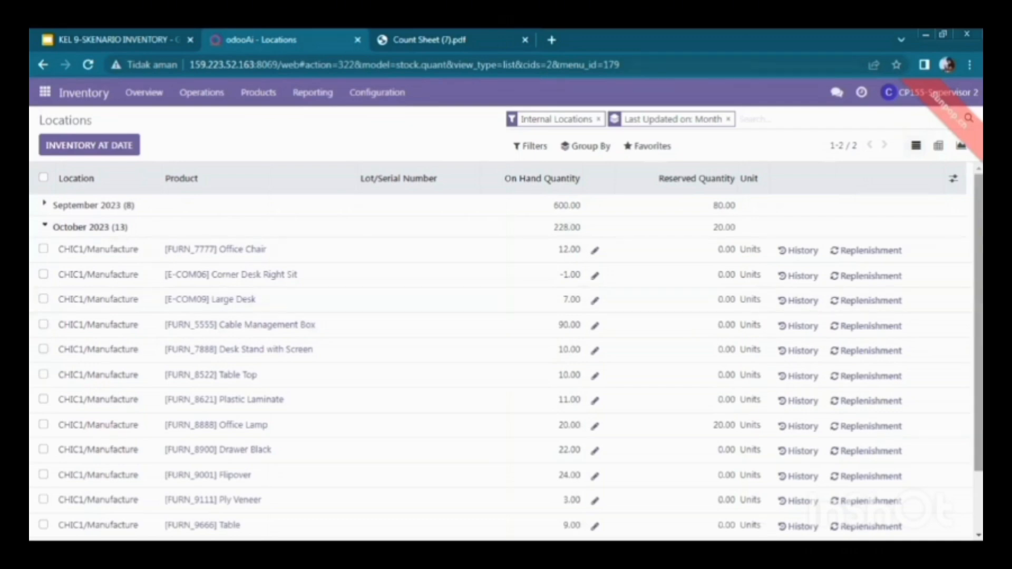
pyautogui.scroll(-2, 498, 356)
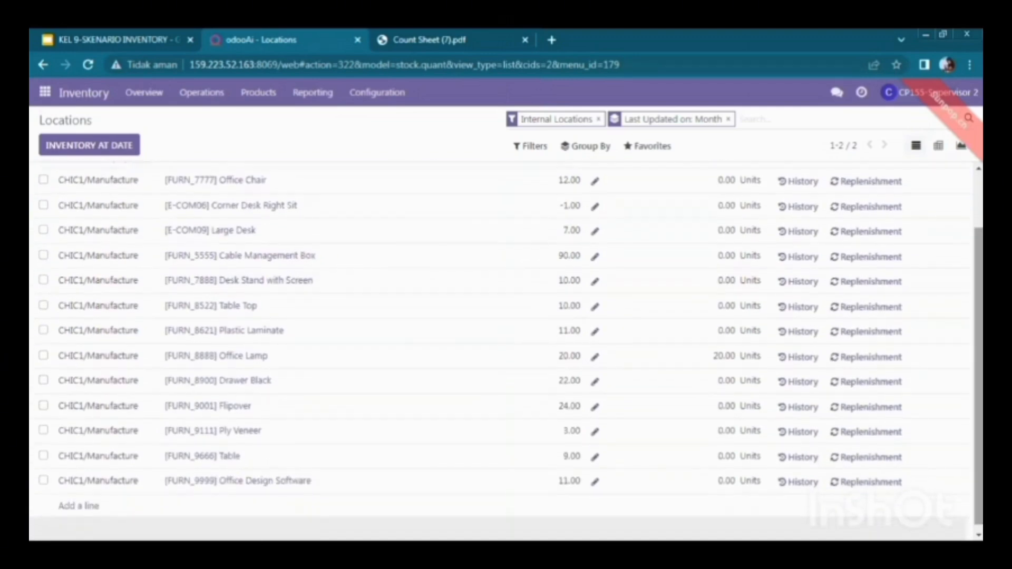